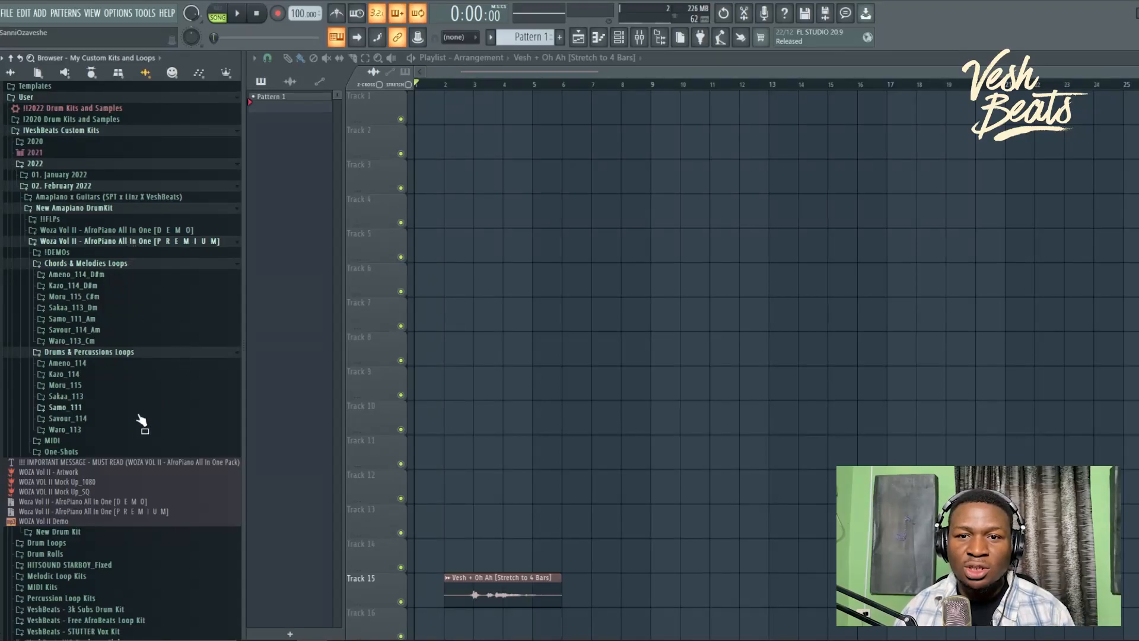
Step: Open the Woza Vol II One-Shots '3. Claps' folder in the Browser and close the Playlist
click(82, 455)
scroll(110, 475, down, 3)
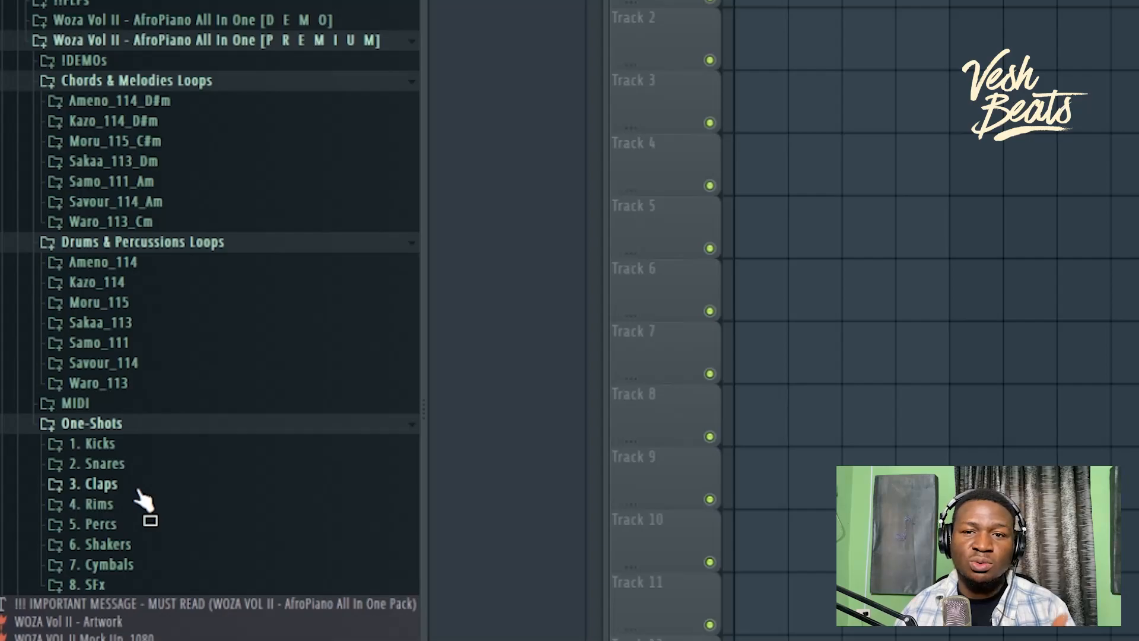
click(138, 491)
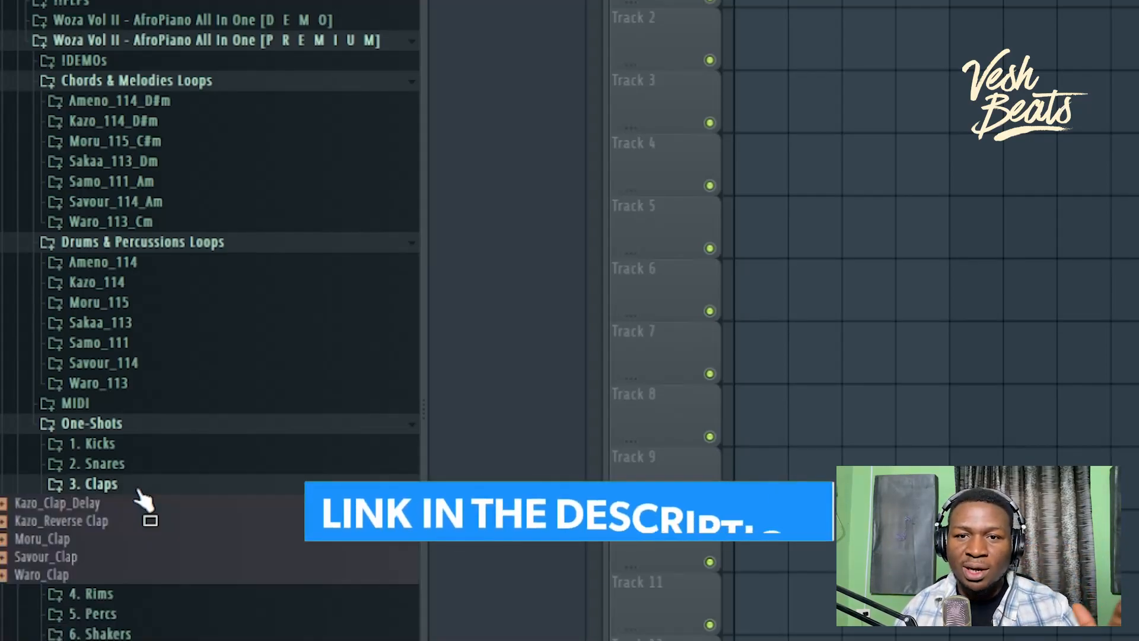
key(F5)
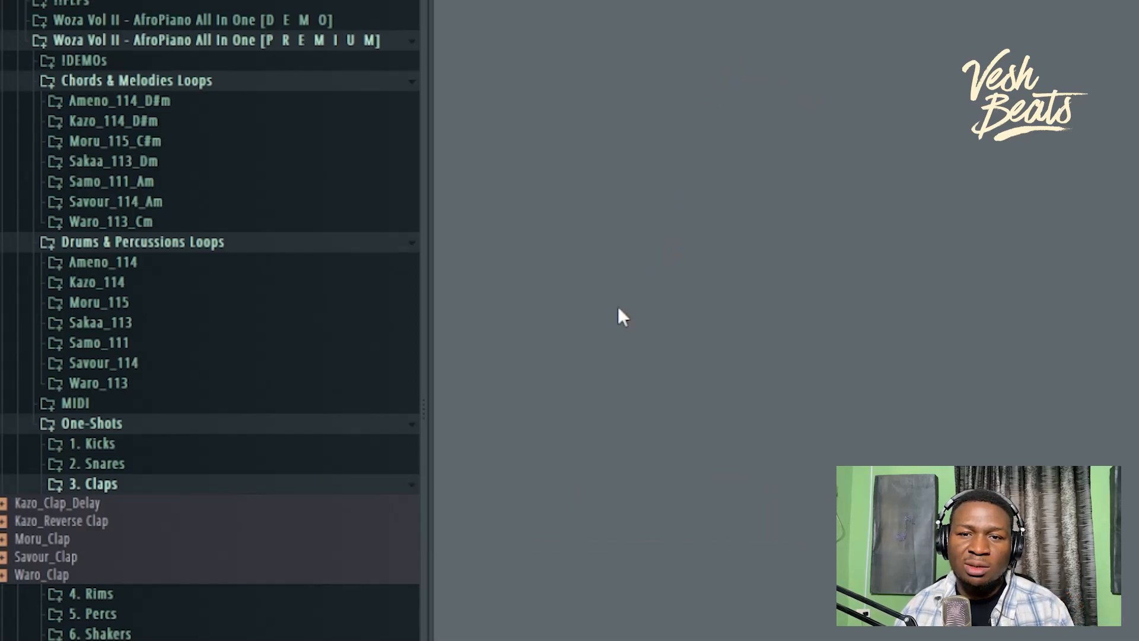
Step: Expand the Snares, Rims and Percs sample folders in the Browser
click(141, 470)
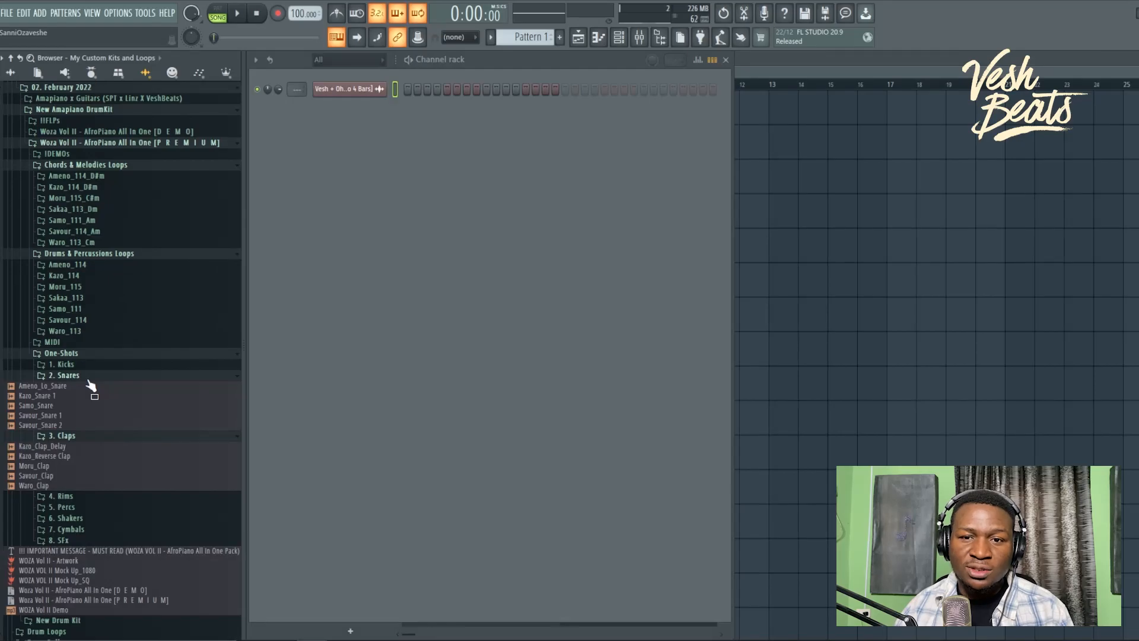
click(68, 497)
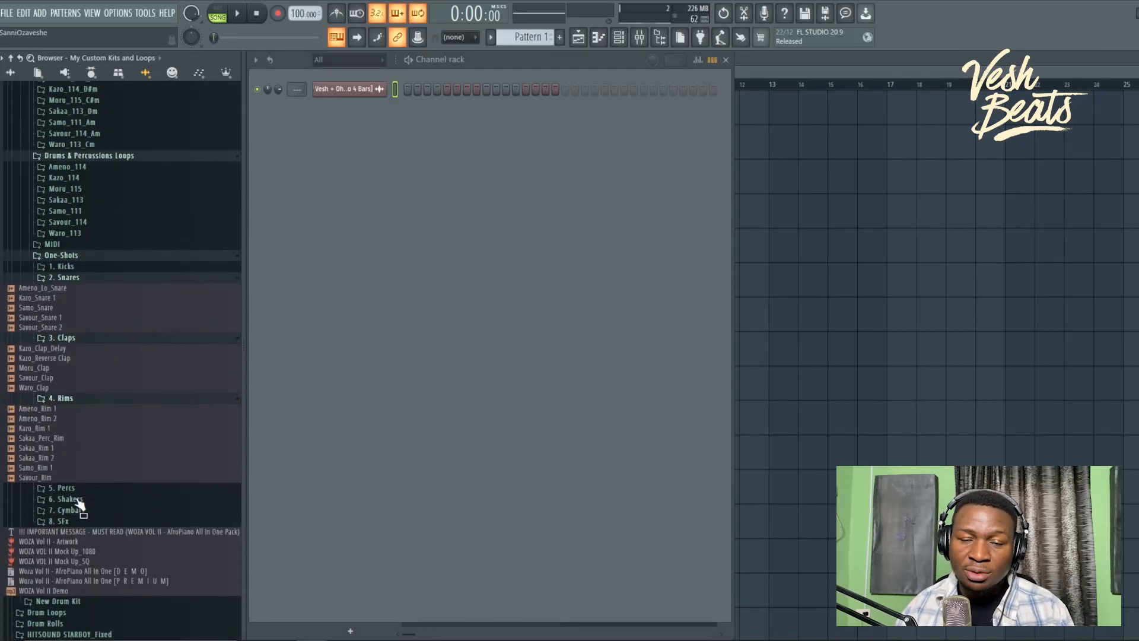
click(77, 488)
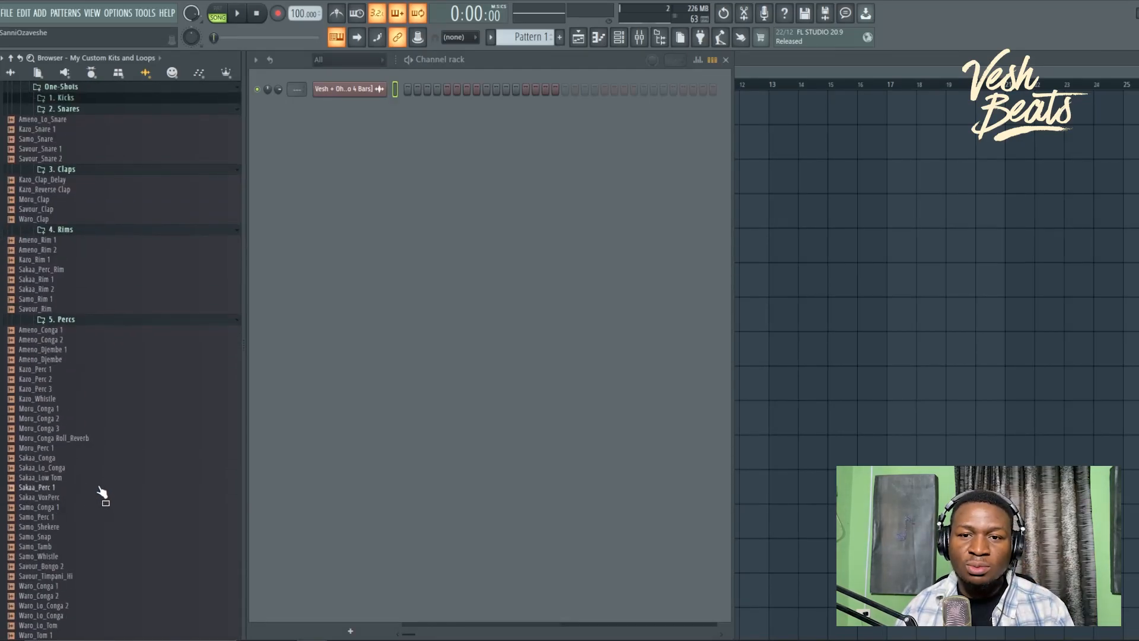
scroll(92, 500, up, 3)
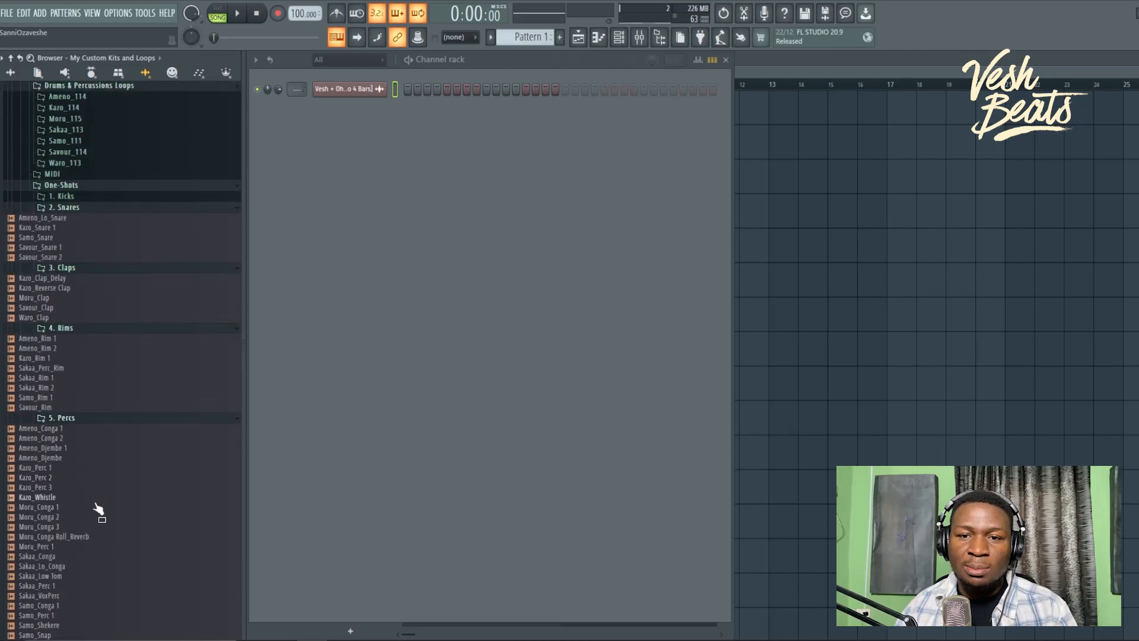
Step: Audition Moru_Conga 1–3, add Moru_Conga 2 as a channel, and set tempo to 114 BPM
click(90, 526)
click(90, 510)
click(83, 519)
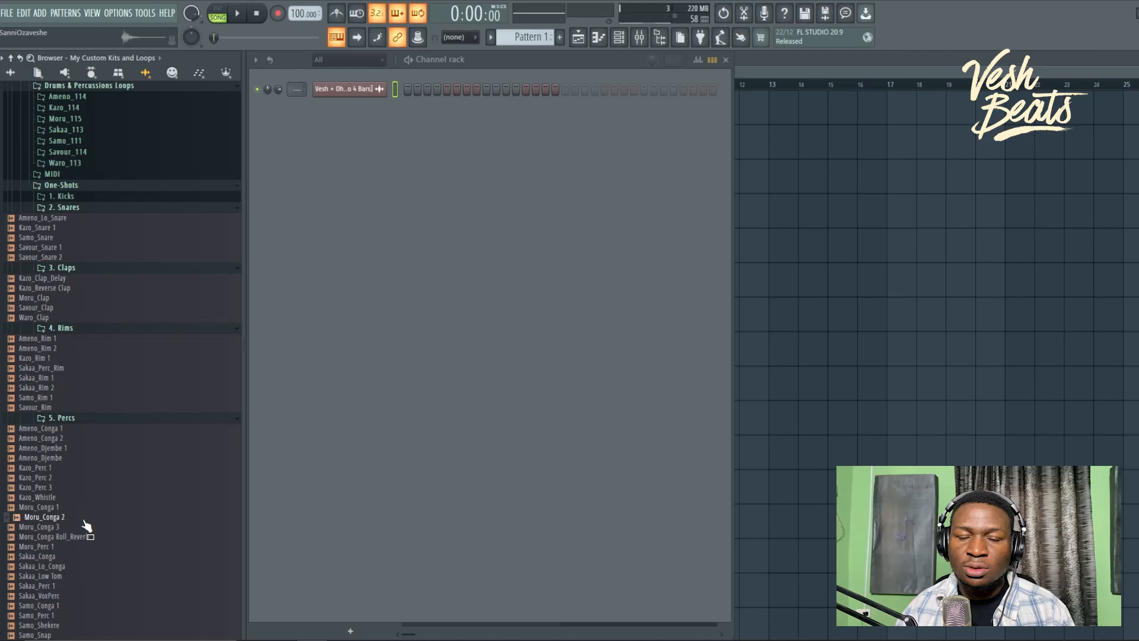
drag(86, 525, 320, 319)
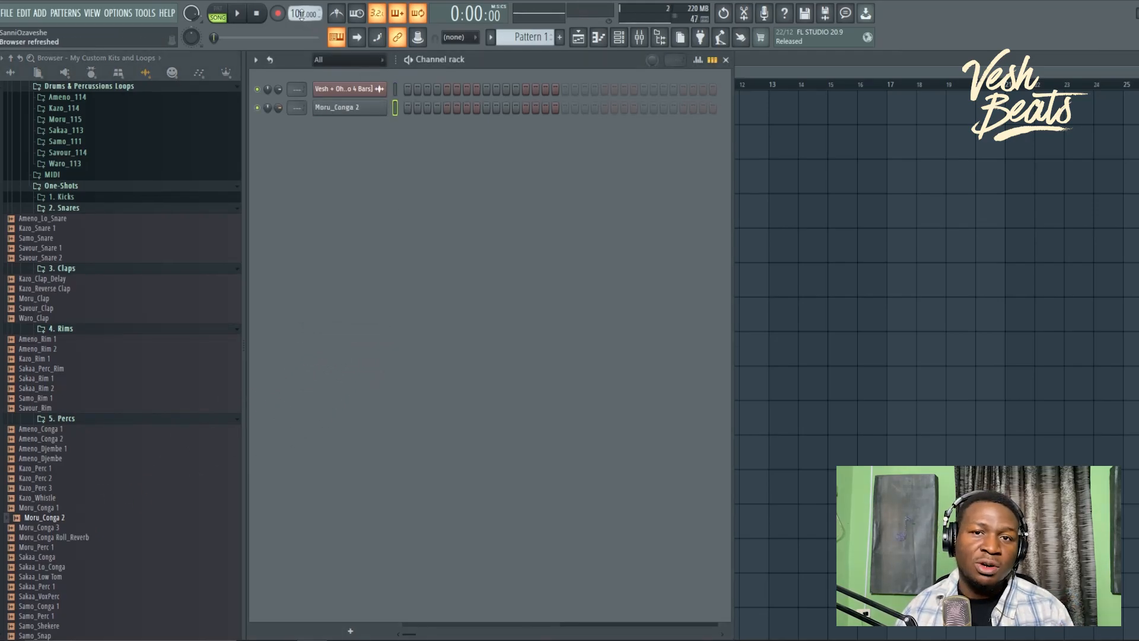
scroll(301, 13, up, 1)
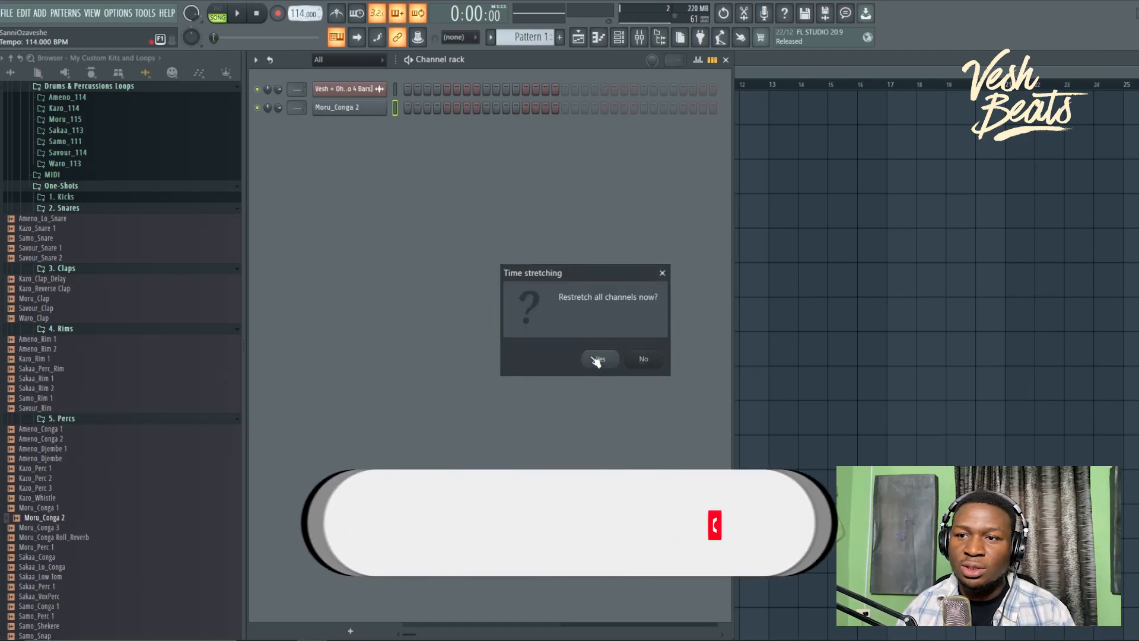
Step: Restretch all channels to 114 BPM and play the current pattern in PAT mode
click(596, 358)
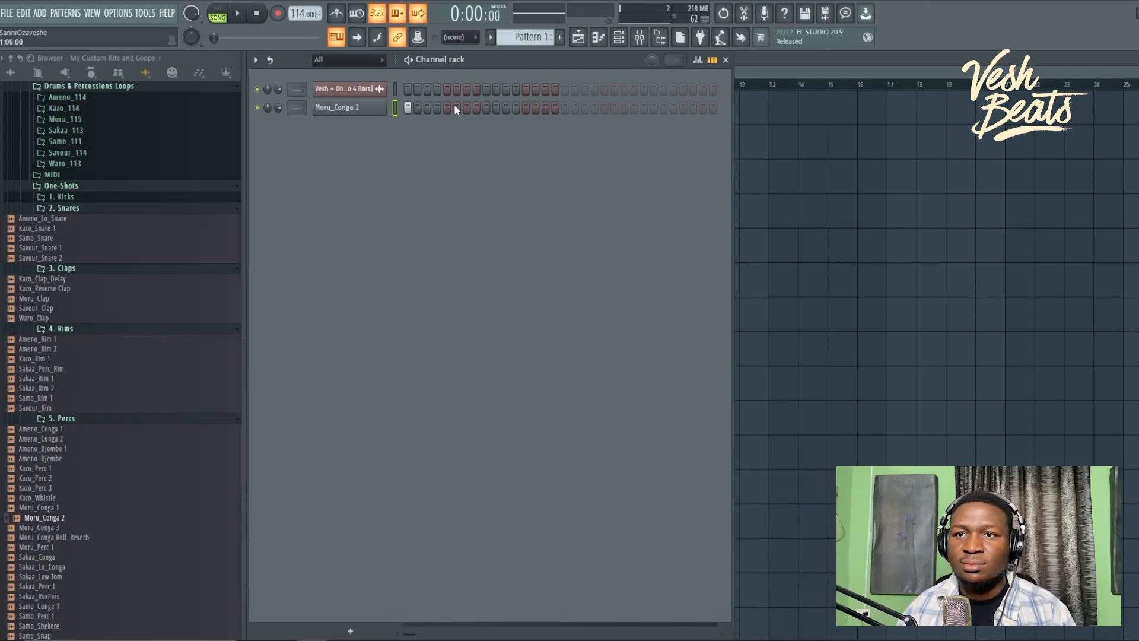
click(217, 13)
key(space)
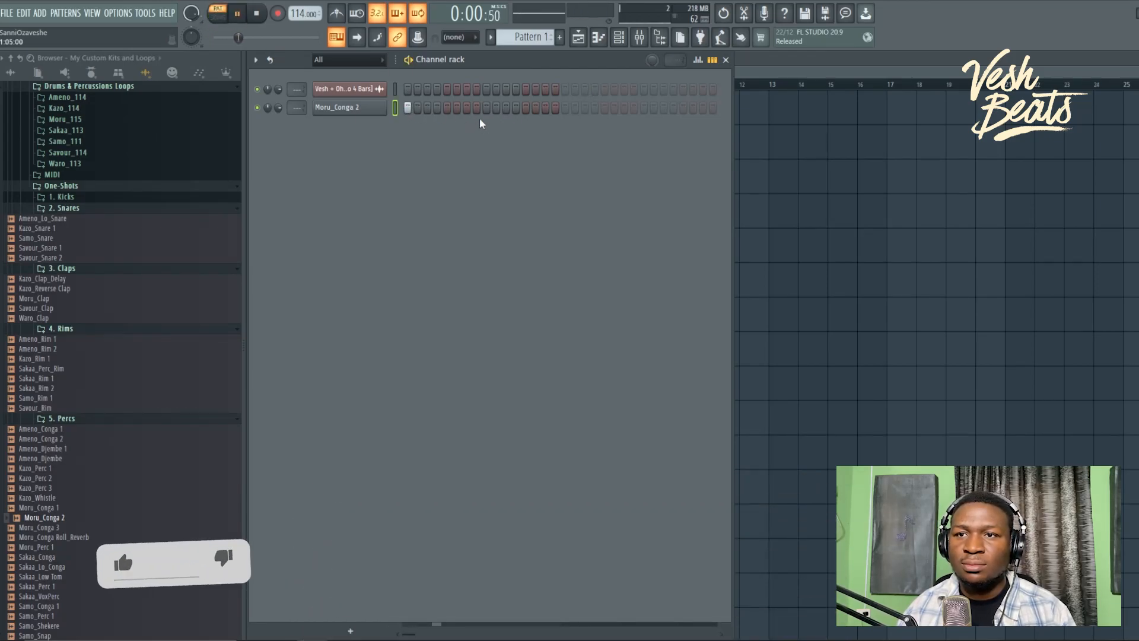
Step: Program conga hits from step 17 onward in the Moru_Conga 2 row, then stop playback
click(565, 110)
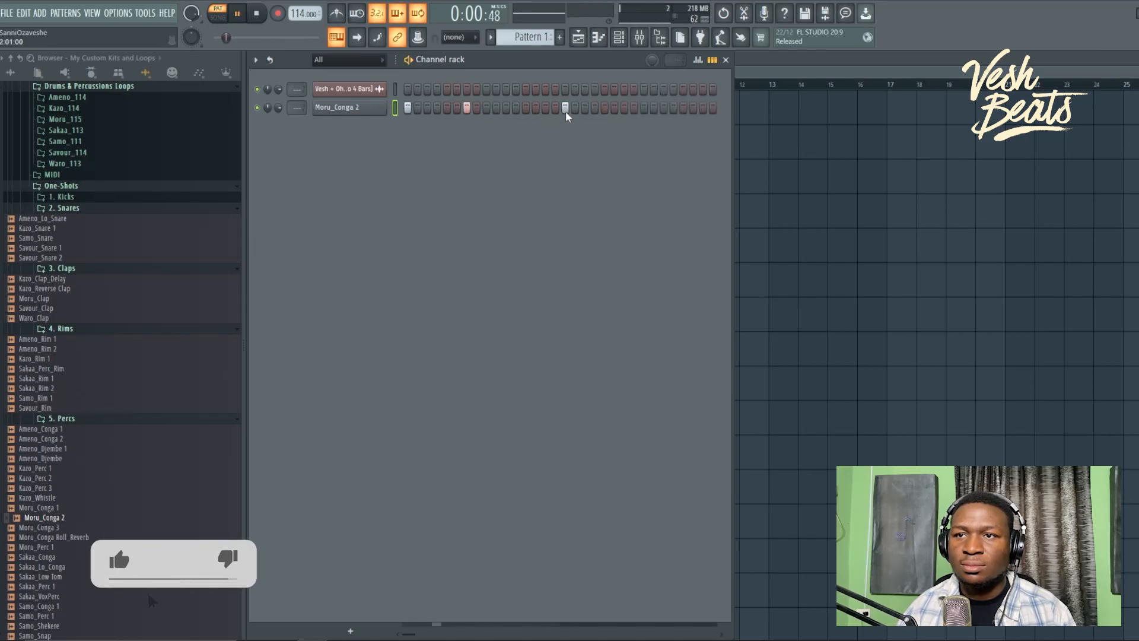
click(624, 108)
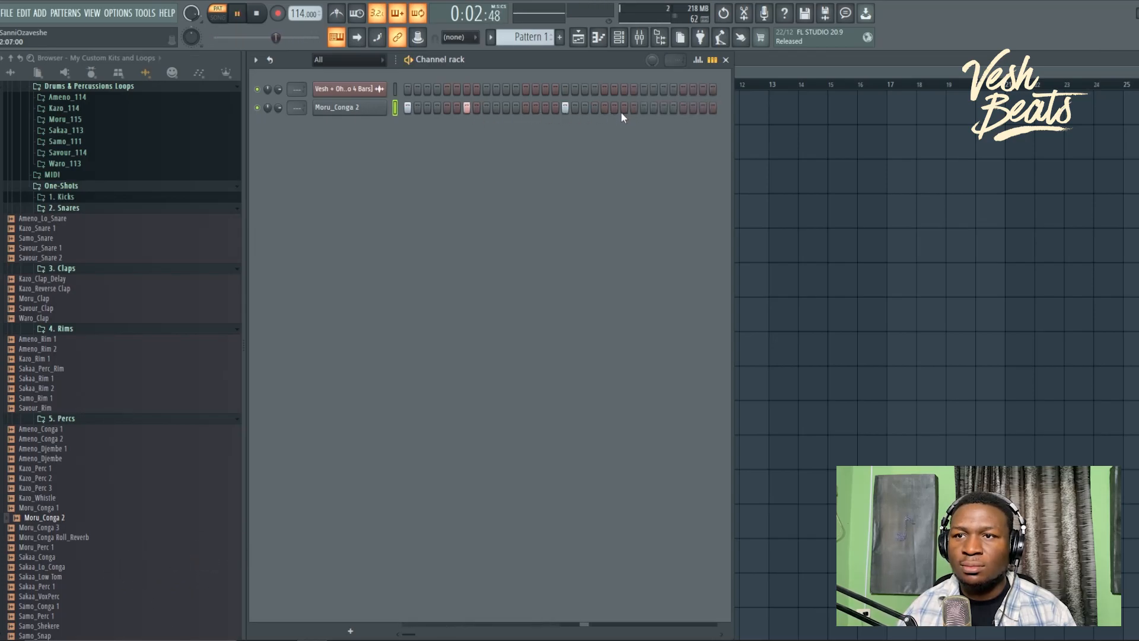
click(683, 108)
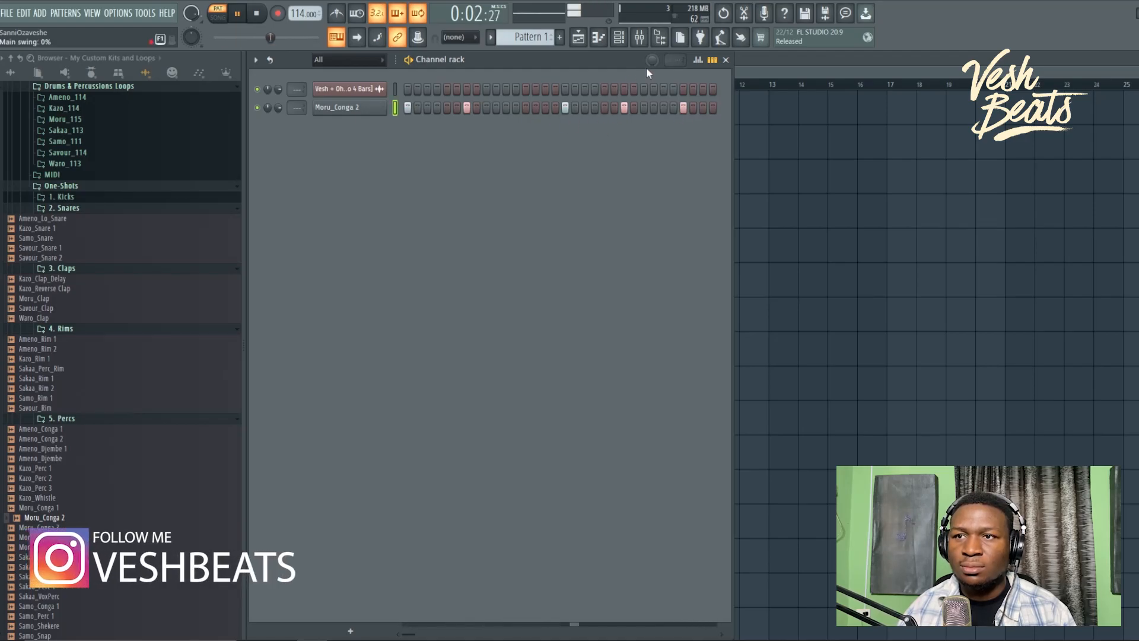
key(space)
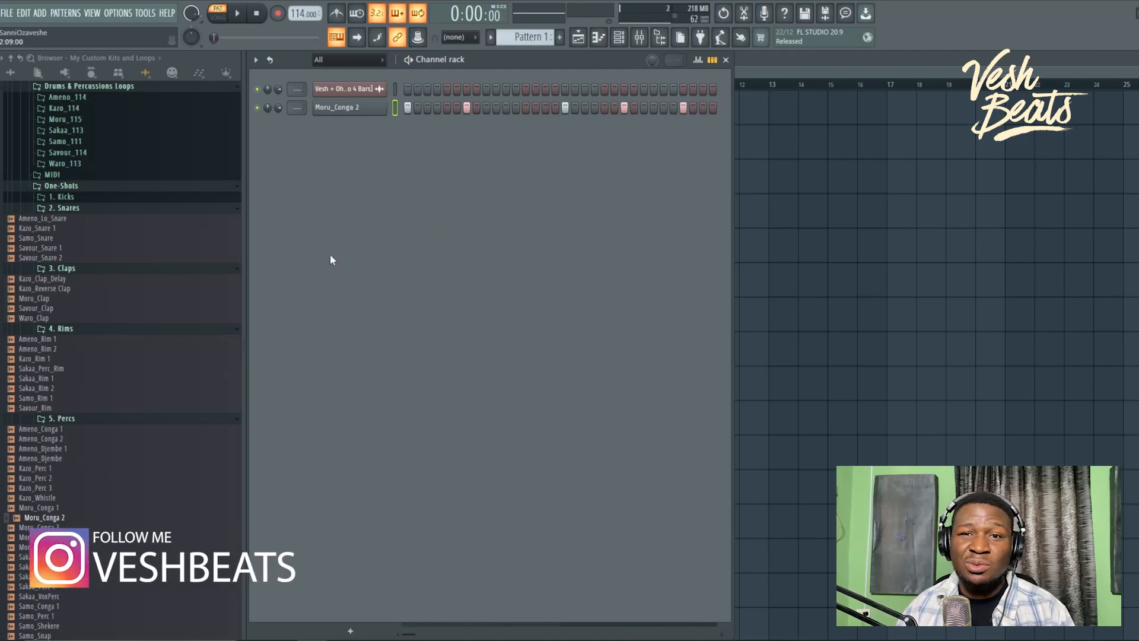
Step: Drag Kazo_114_Shakers 1 from 6. Shakers > Kazo_114 onto Track 2 of the Playlist
scroll(122, 373, down, 10)
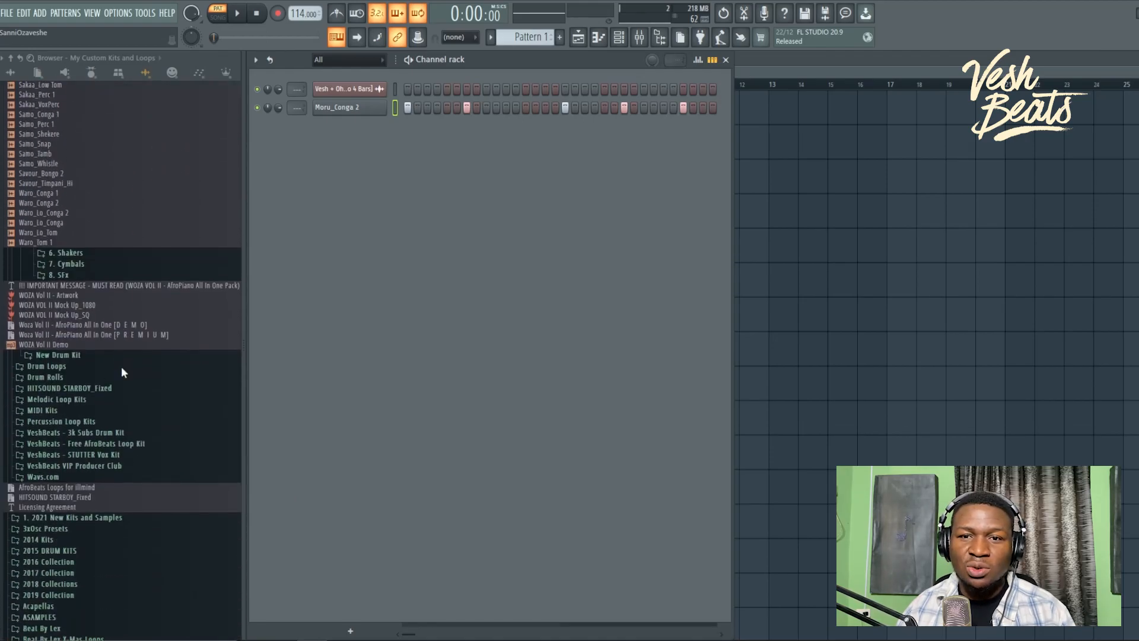
click(111, 254)
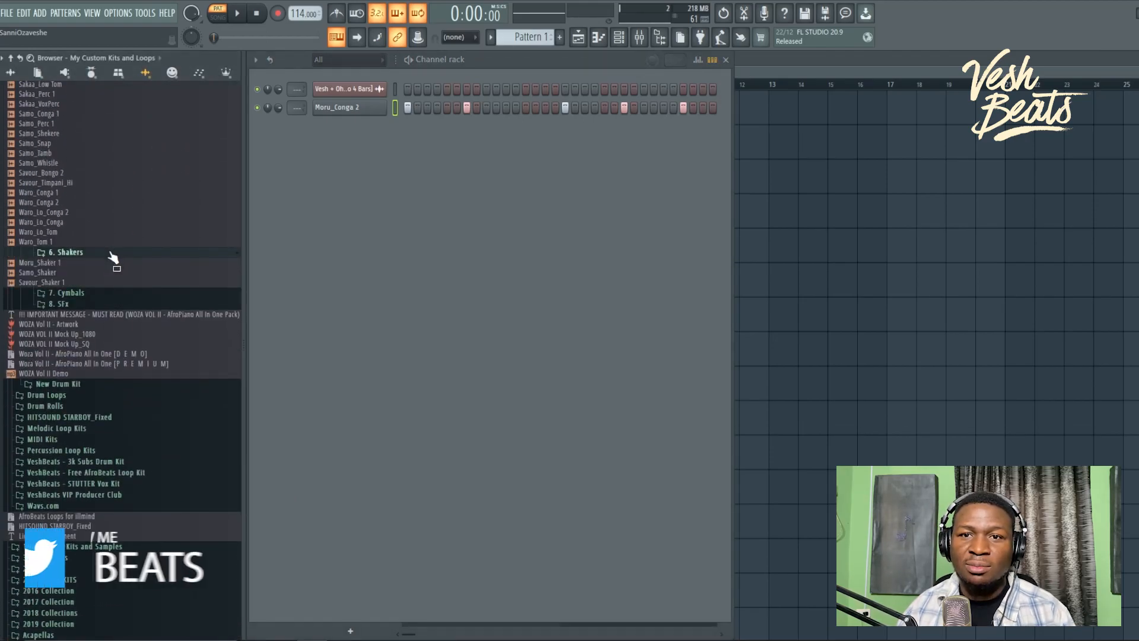
scroll(108, 294, up, 15)
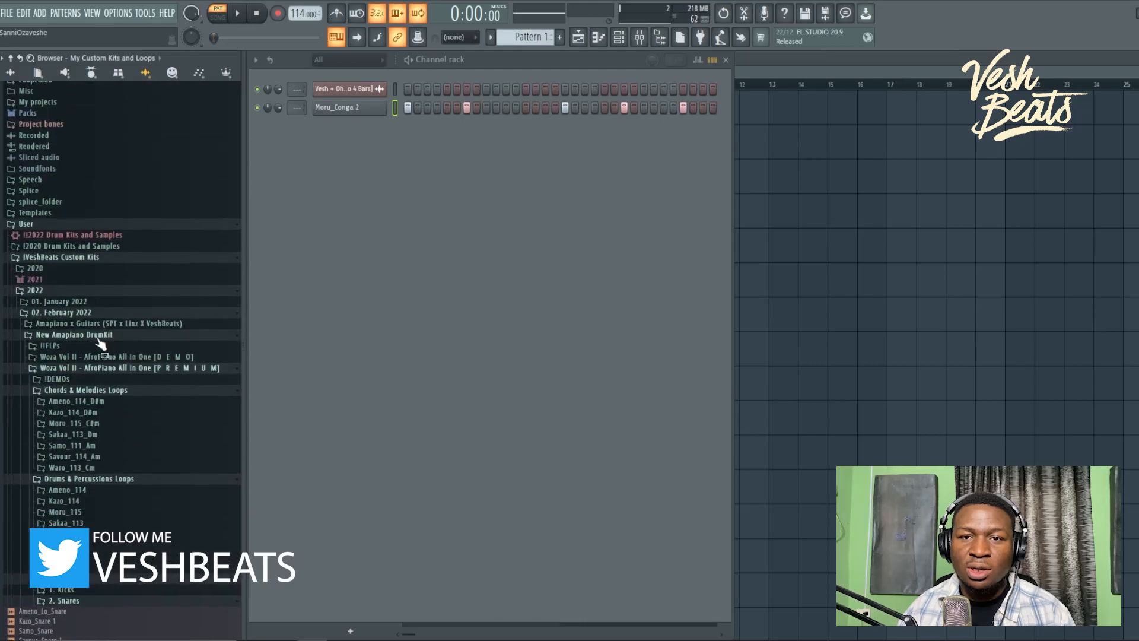
click(121, 503)
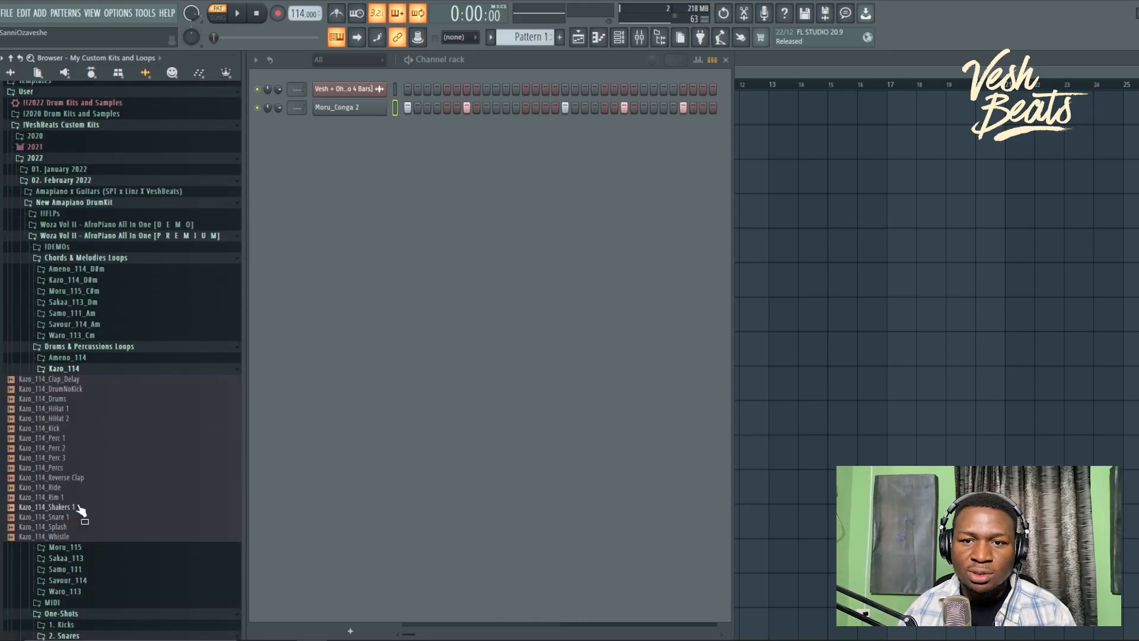
drag(83, 518, 369, 155)
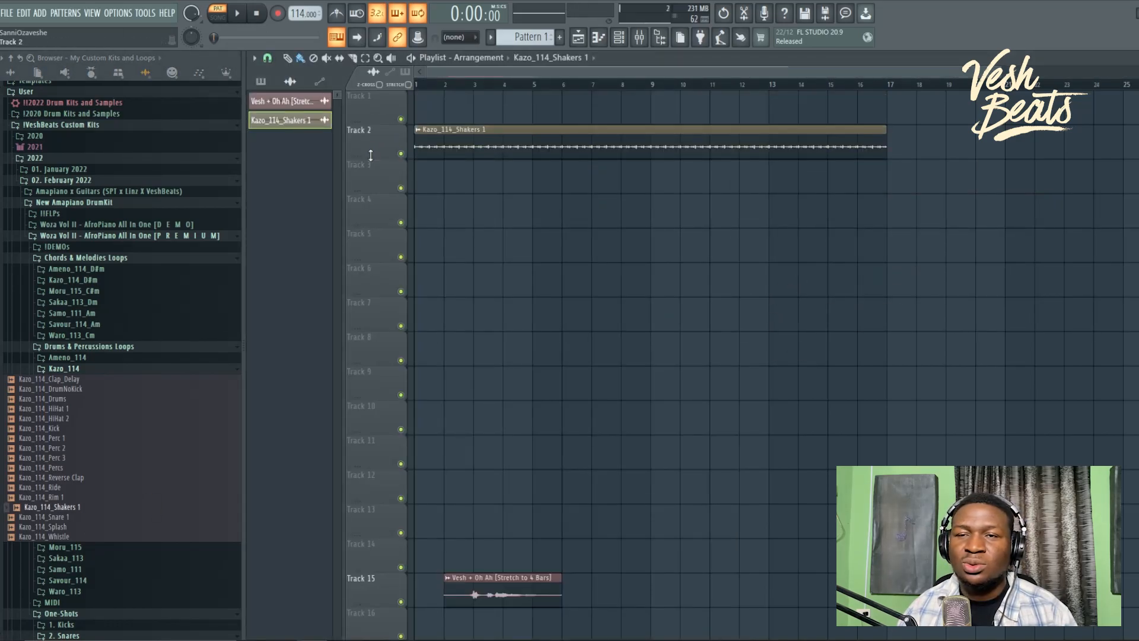
Step: Paint Pattern 1 clips across bars 1–9 of Track 1, mute Track 15's vocal, and play the song
click(516, 42)
click(428, 106)
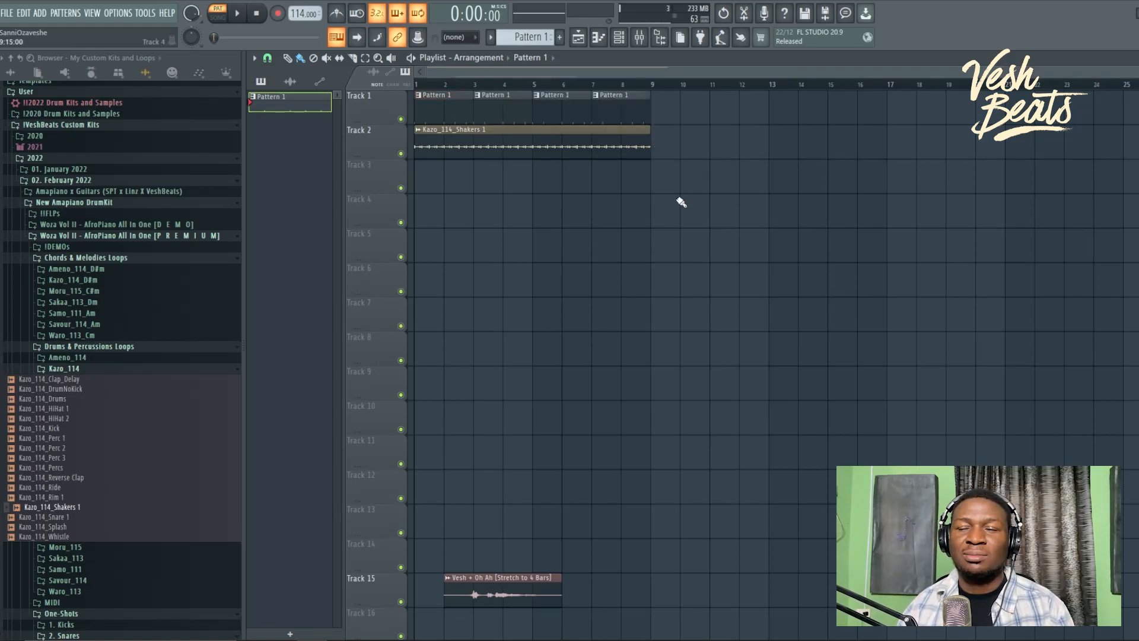
click(400, 602)
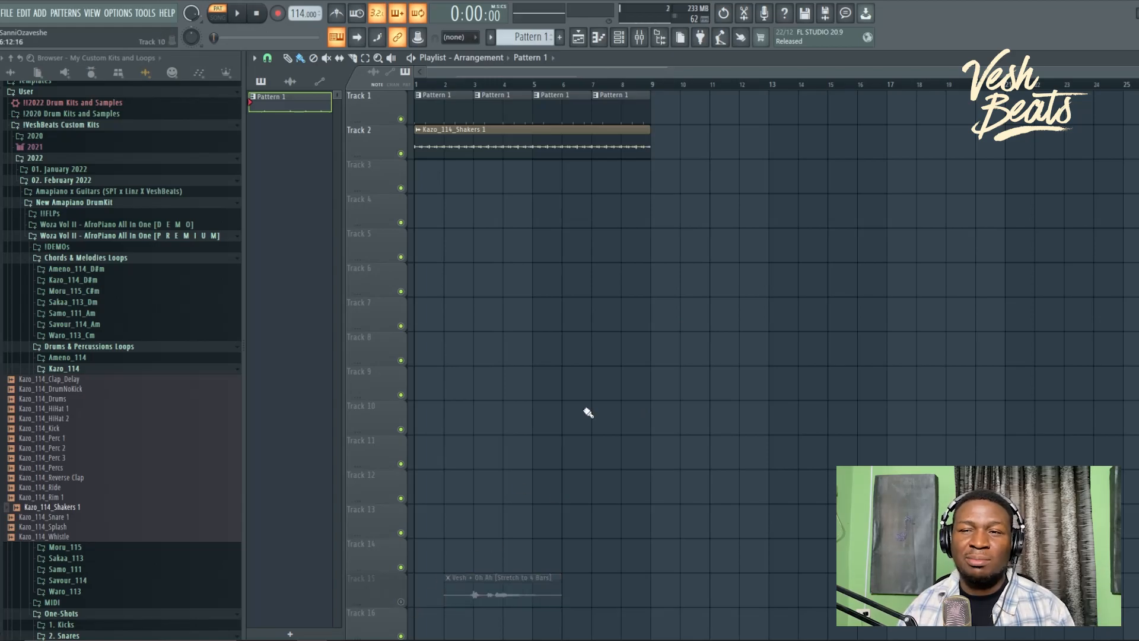
click(411, 58)
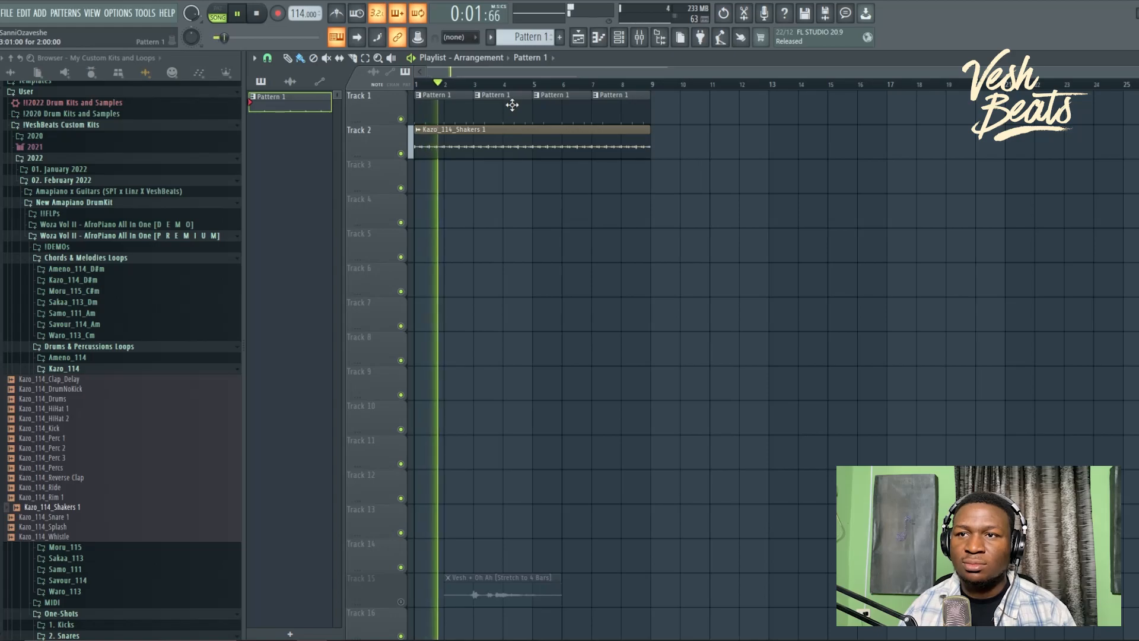
click(627, 39)
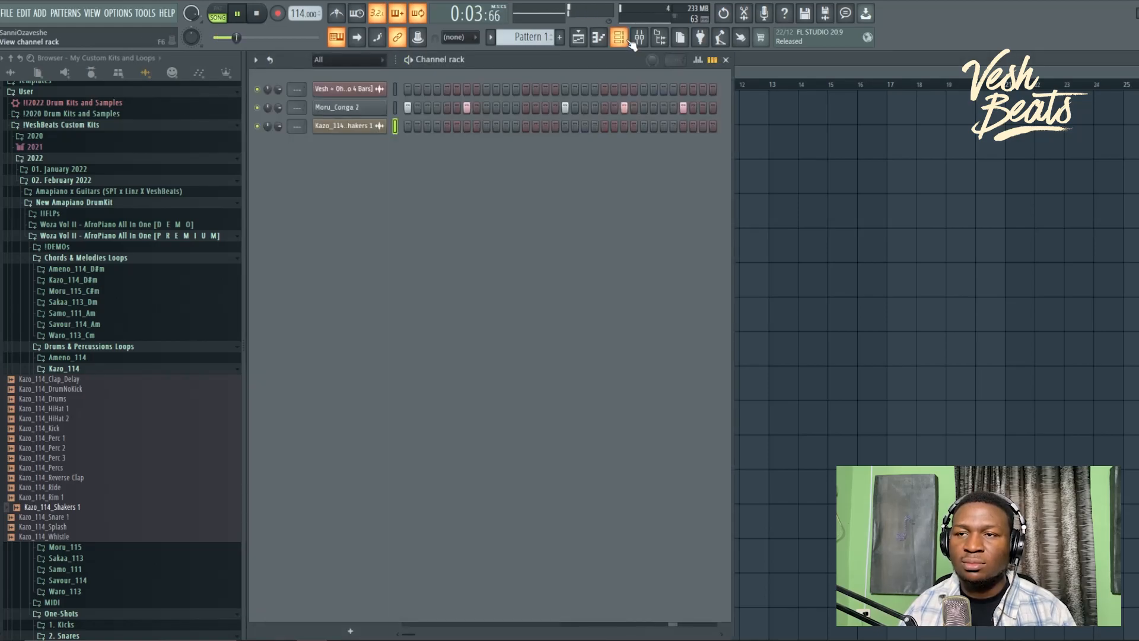
Step: Stop playback and add the Savour_Clap sample from 3. Claps to the Channel rack
key(space)
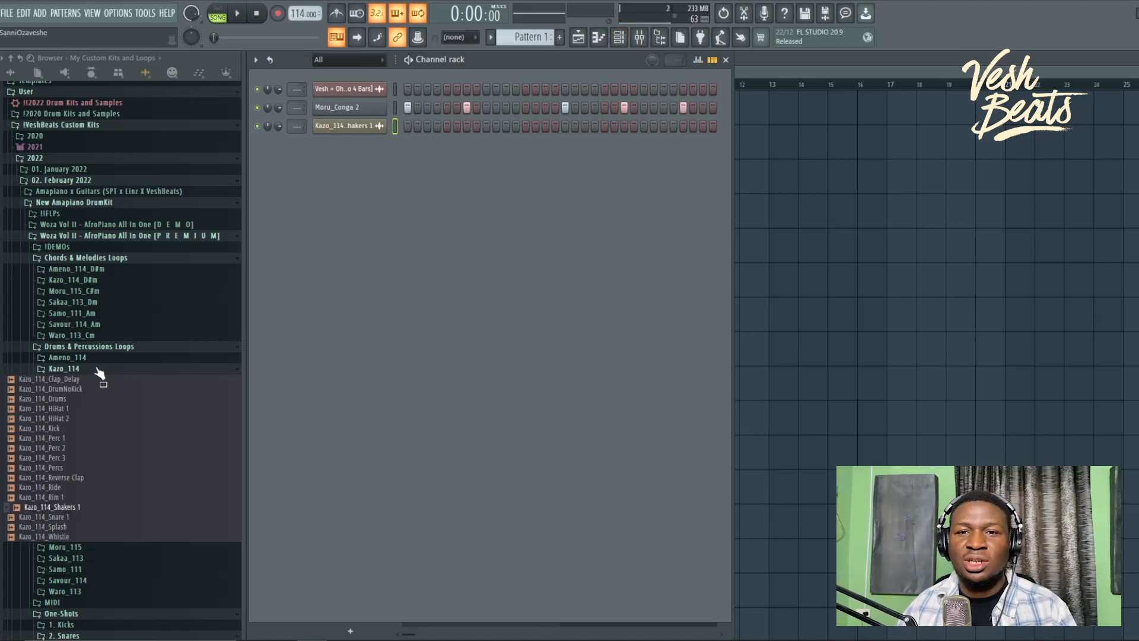
scroll(94, 375, down, 6)
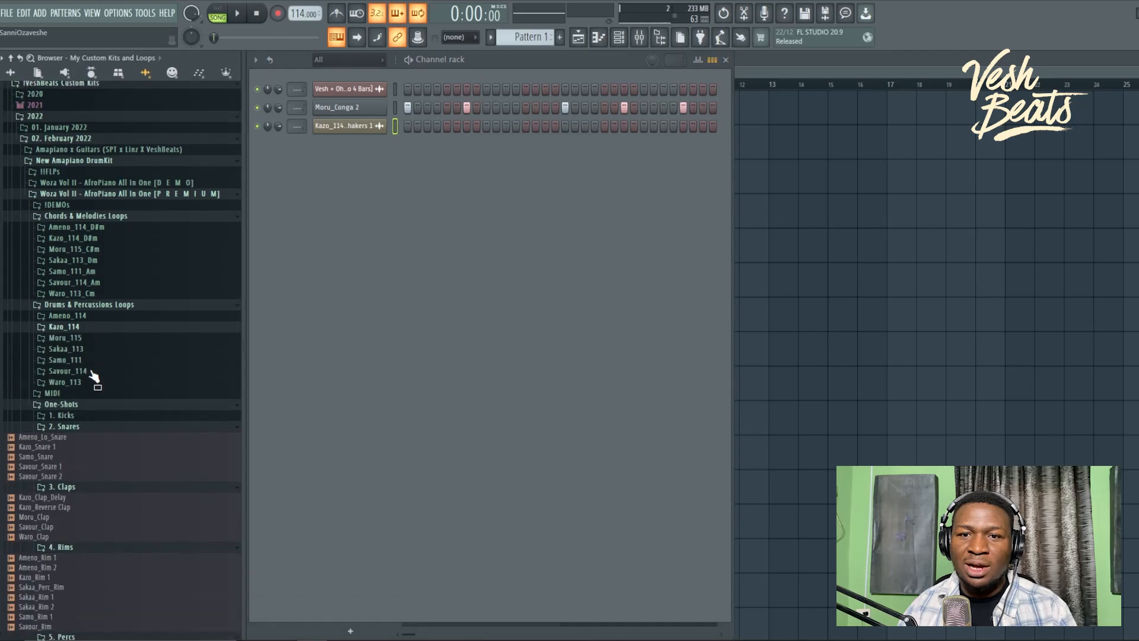
click(90, 373)
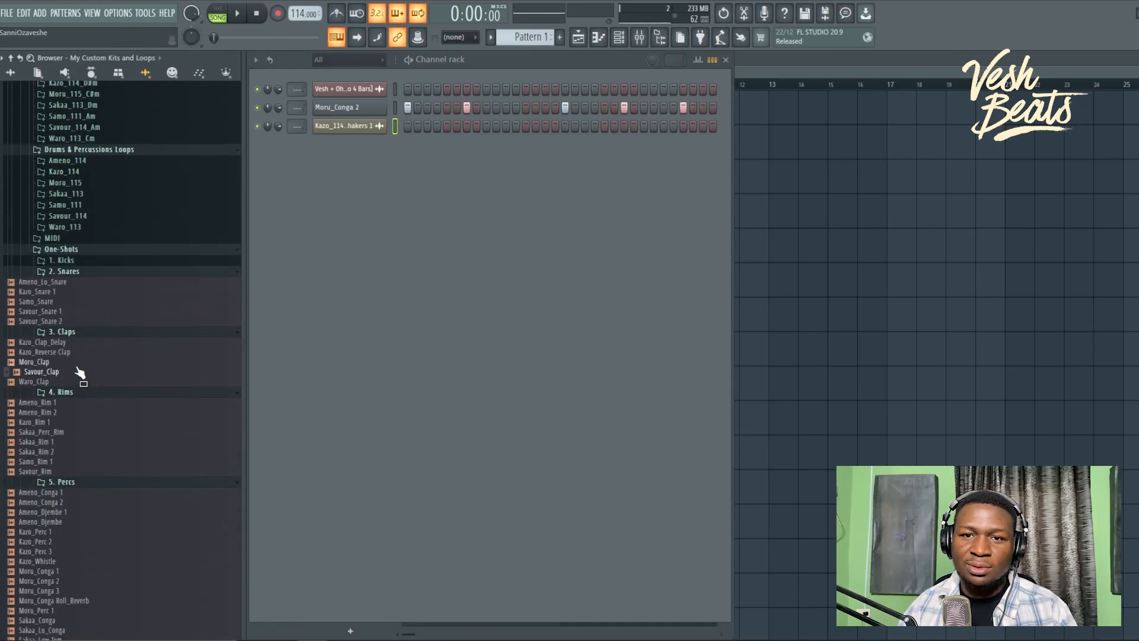
Step: Program clap hits in the Savour_Clap row, removing a misplaced one, then stop playback
key(space)
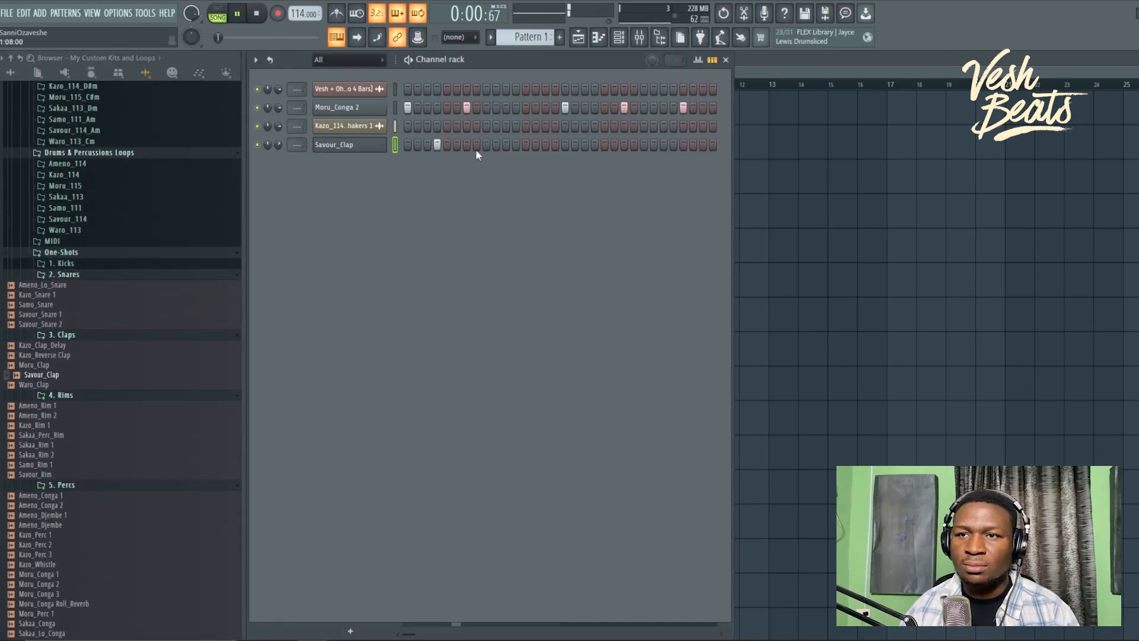
click(497, 145)
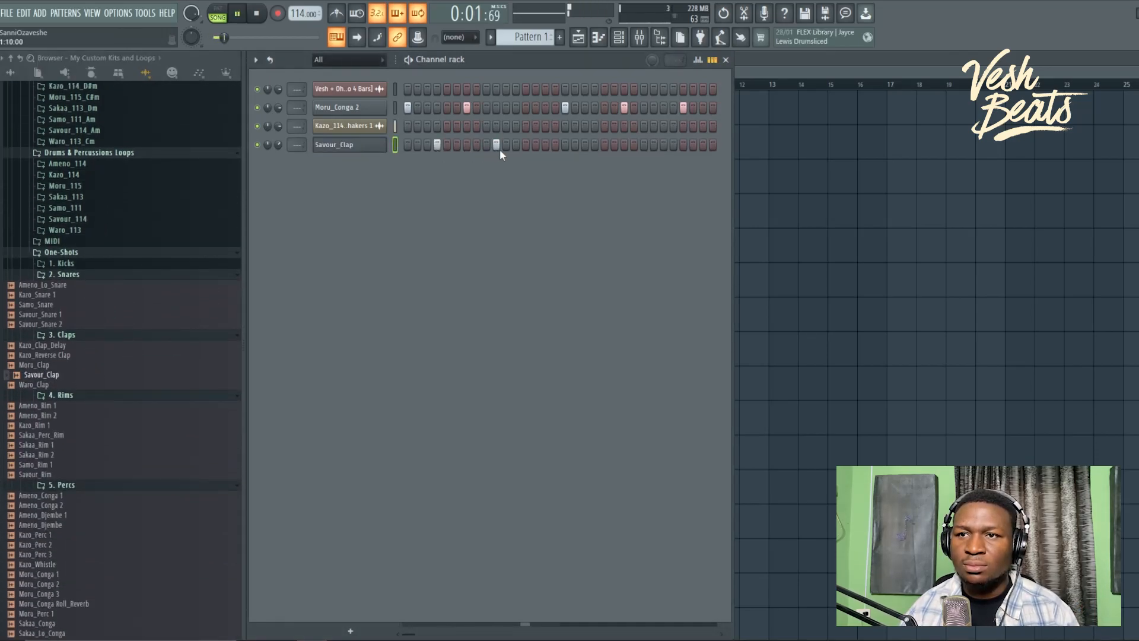
click(496, 146)
click(594, 145)
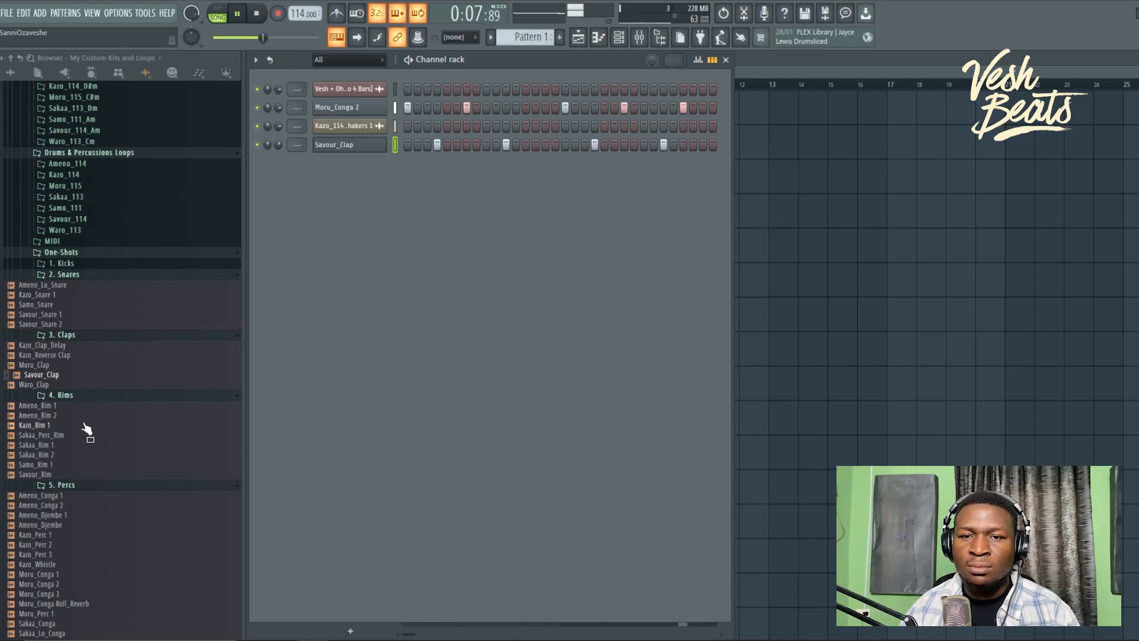
click(56, 416)
key(space)
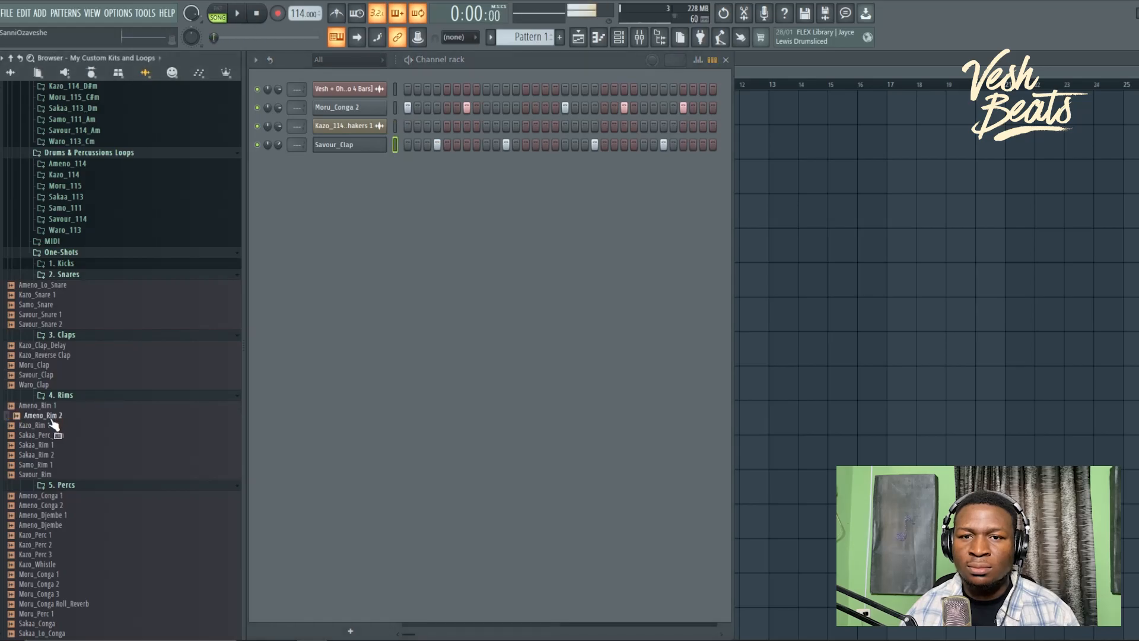
Step: Audition the rim samples and add Sakaa_Rim 1 as a new channel
click(42, 425)
click(45, 434)
click(48, 454)
drag(51, 450, 318, 364)
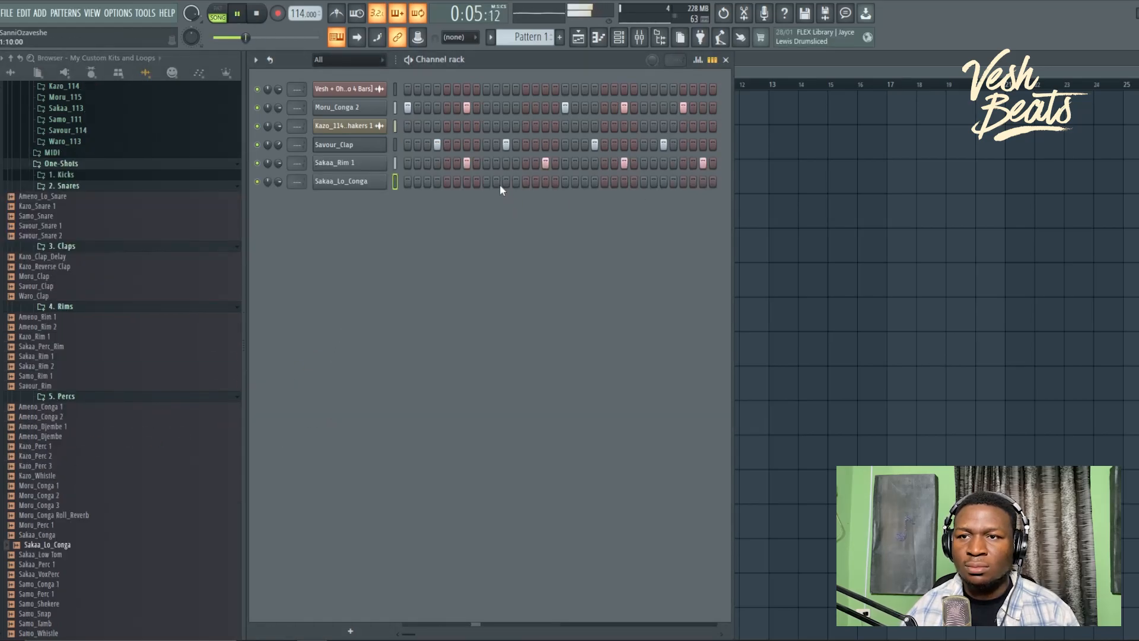
Step: Switch on a step in the Sakaa_Lo_Conga row and stop playback
click(526, 182)
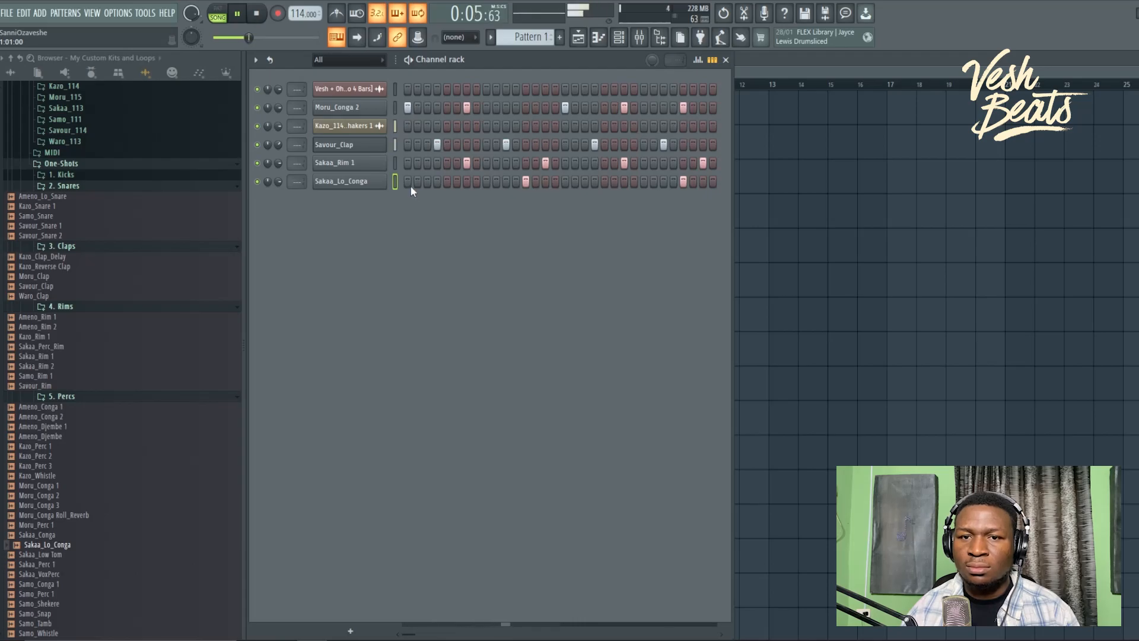
key(space)
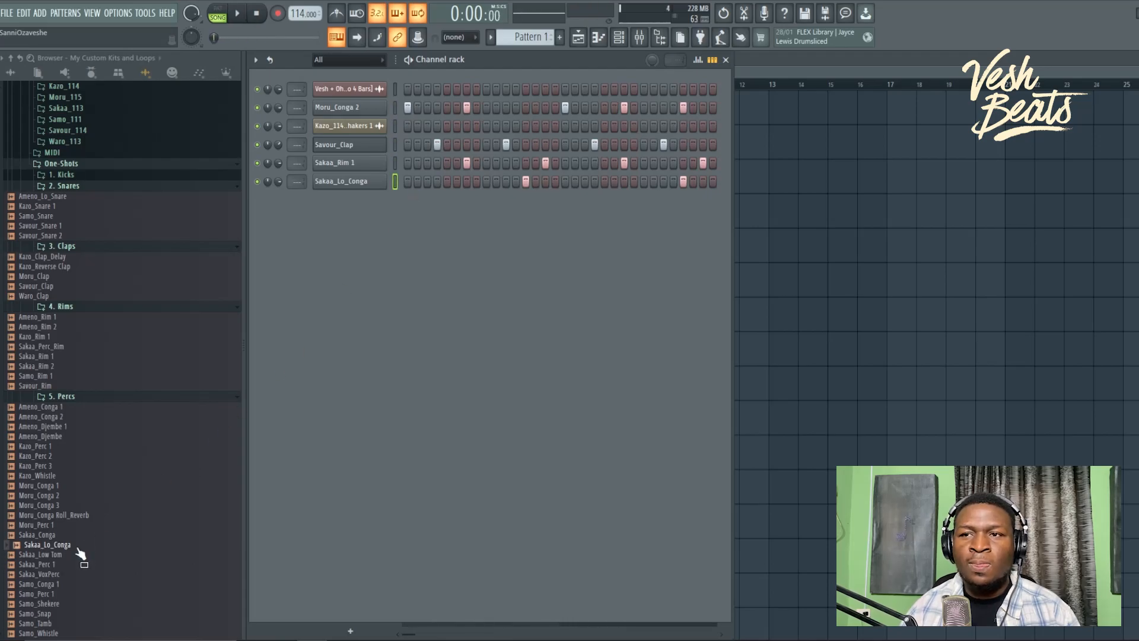
scroll(77, 557, down, 3)
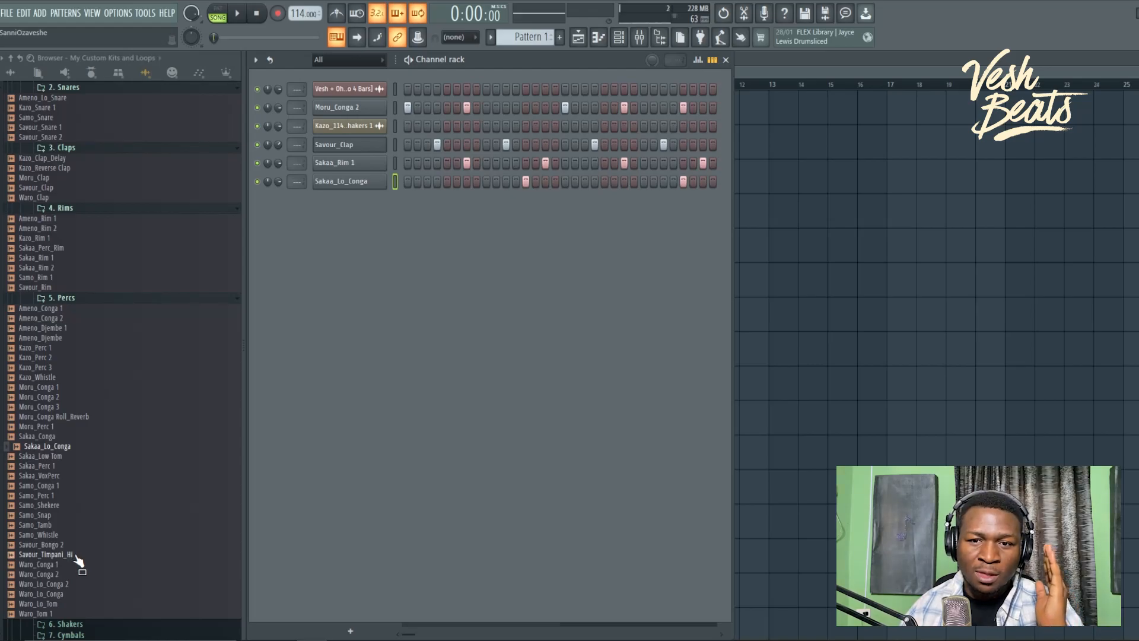
Step: Audition the percussion samples and add Samo_Conga 1 as a new channel
click(81, 525)
click(84, 515)
click(91, 506)
click(83, 496)
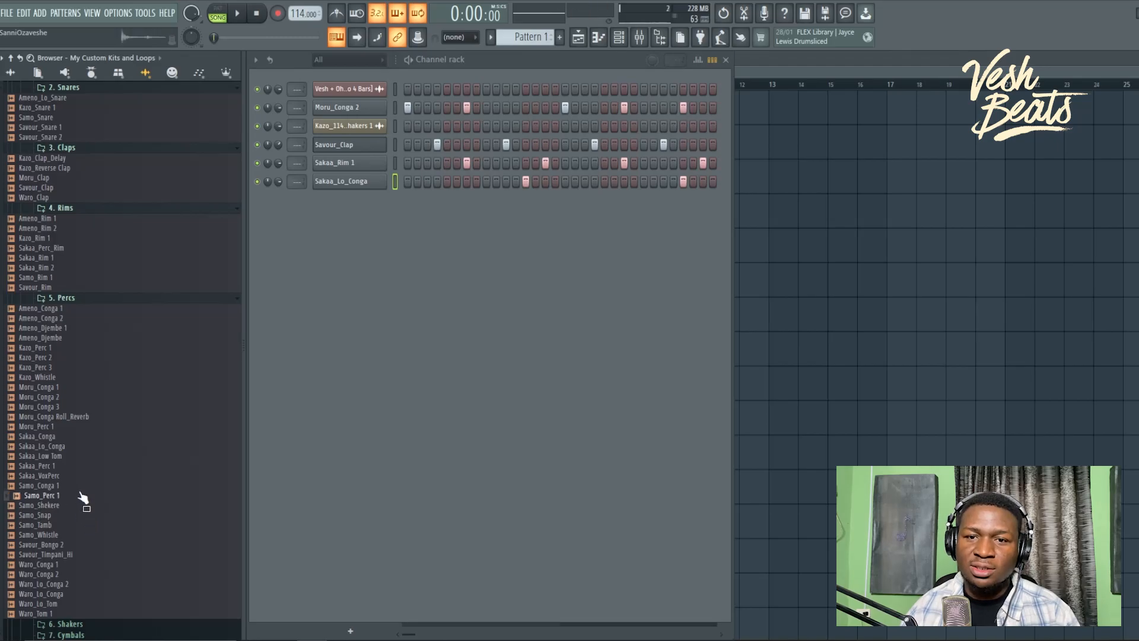
click(87, 487)
drag(87, 490, 356, 229)
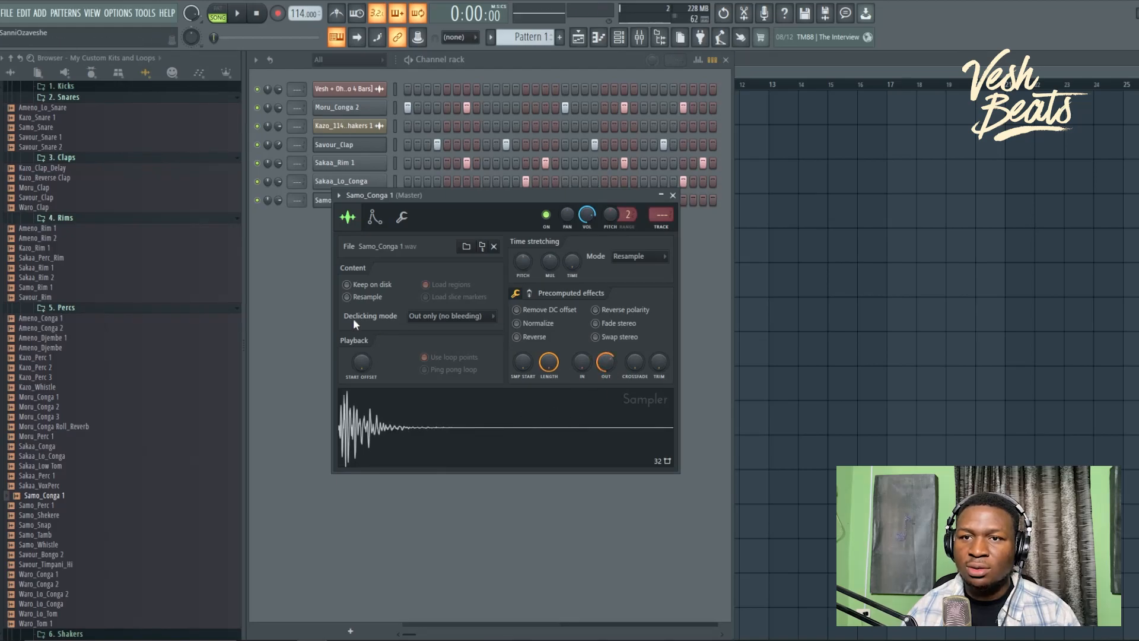
Step: Close the Samo_Conga 1 Sampler window and switch on step 17 in its row
key(Escape)
key(space)
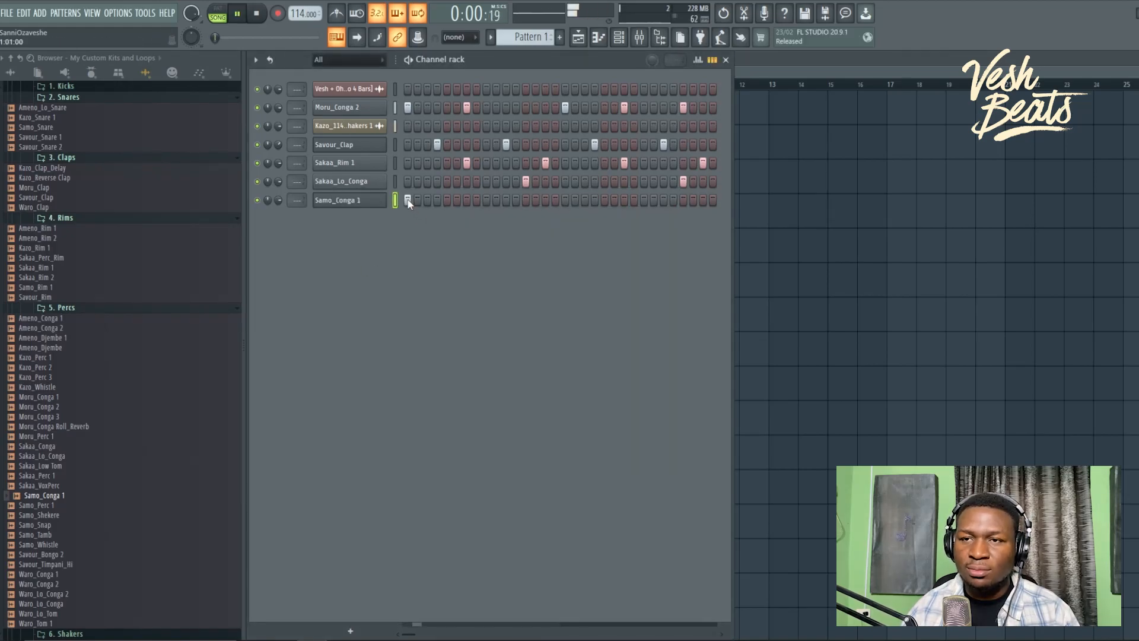
click(564, 199)
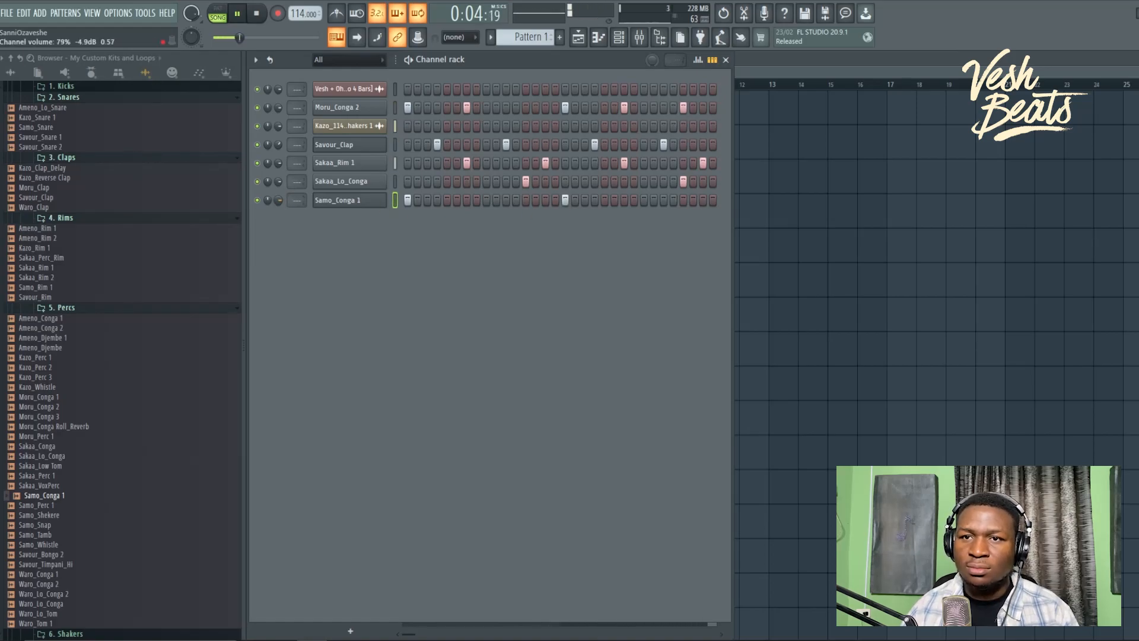
key(space)
scroll(119, 390, up, 10)
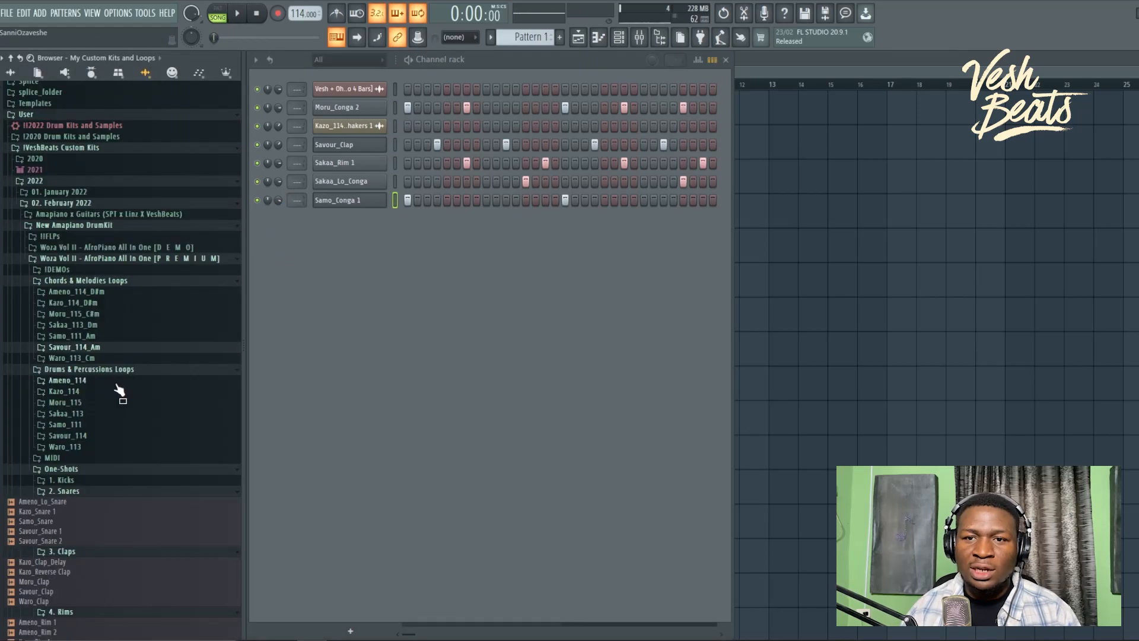
Step: Place the Samo_111_Am_Shakers loop on Track 3 of the Playlist
click(95, 425)
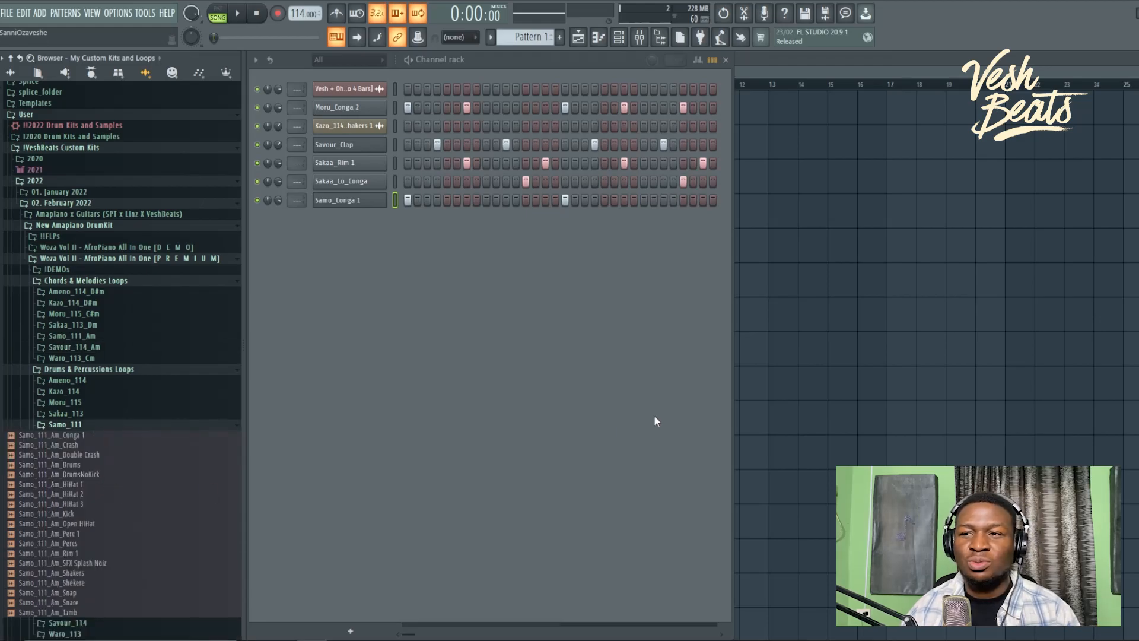
key(F6)
drag(102, 574, 435, 173)
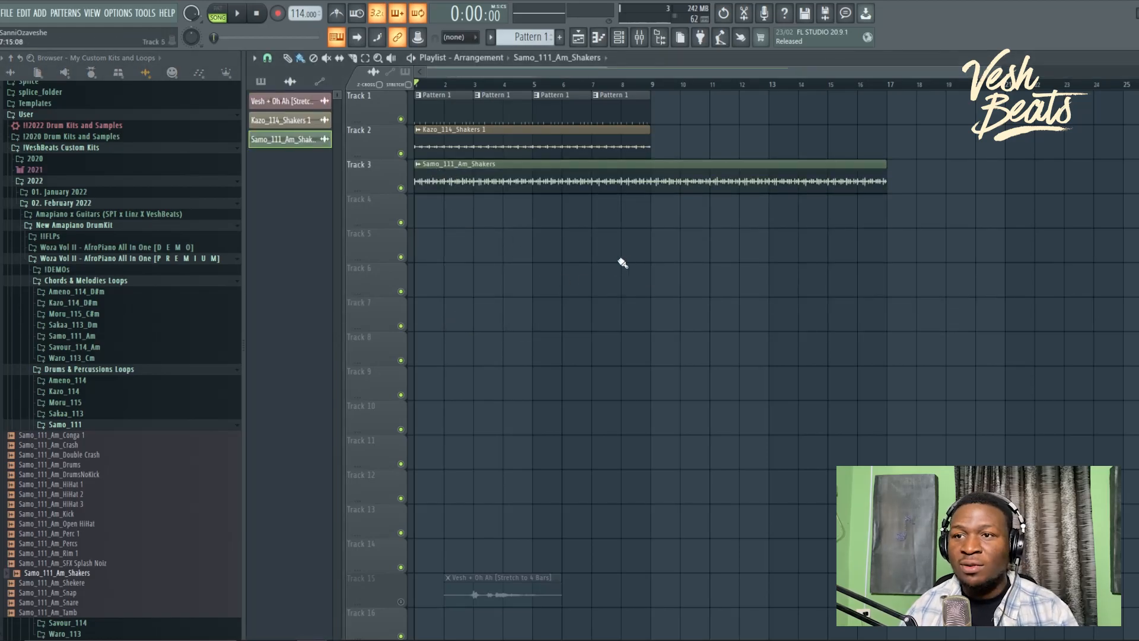
Step: Slice the shaker clip at bar 9, delete the tail, and solo Track 3 for playback
drag(651, 218, 652, 185)
right_click(667, 183)
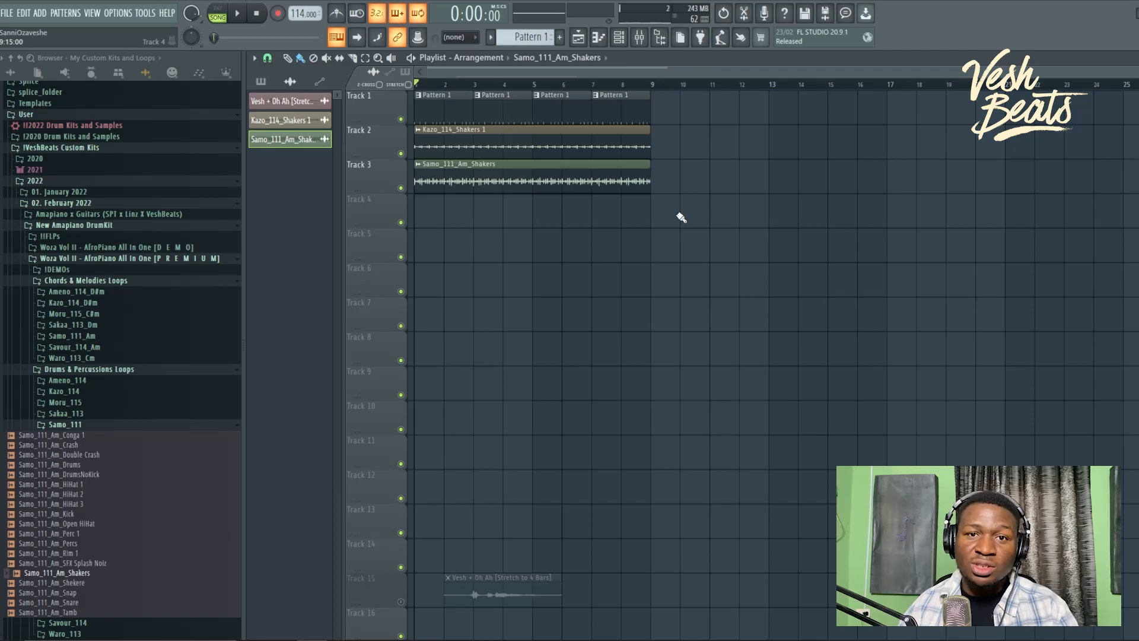
ctrl+click(401, 188)
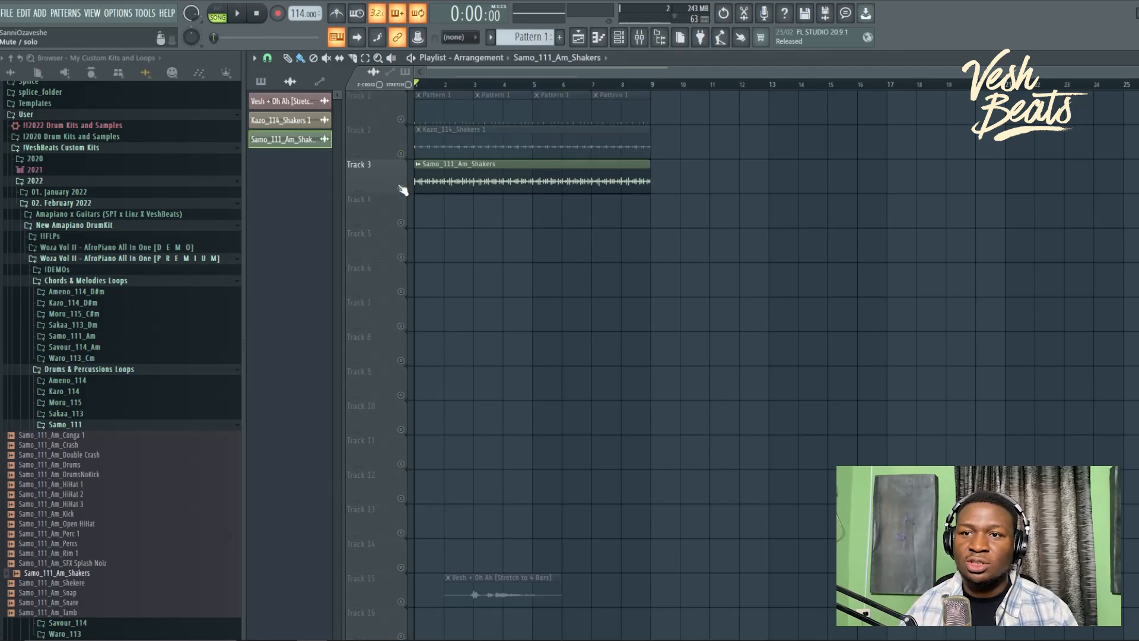
key(space)
Step: Route the shaker clip to mixer insert 1 and load FabFilter Pro-Q 3 in slot 1
double_click(478, 187)
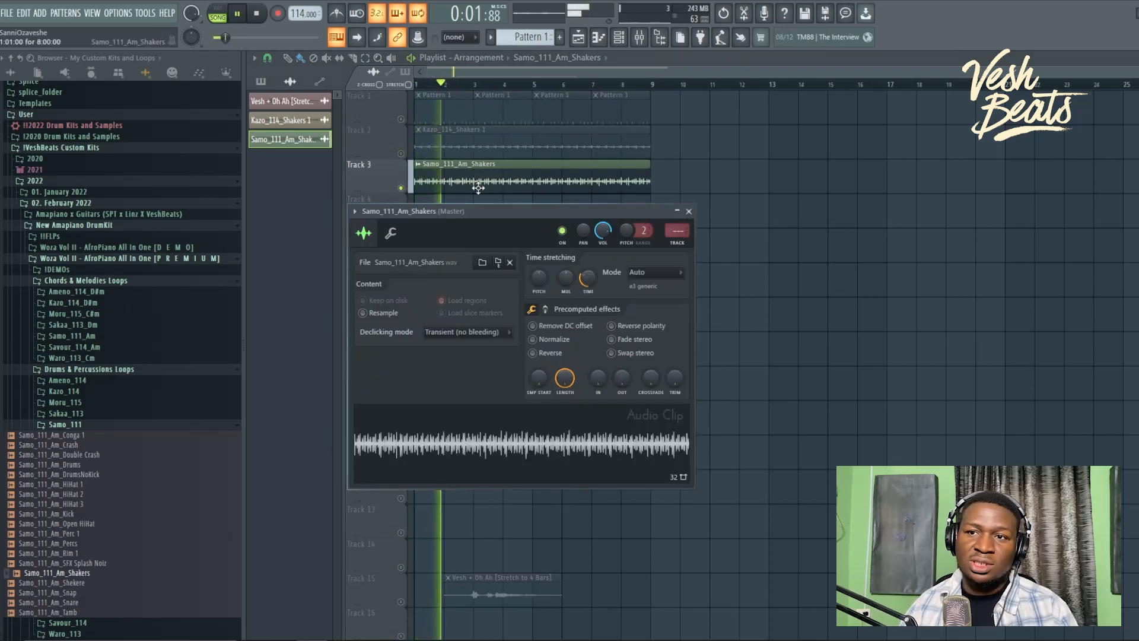
key(ctrl+l)
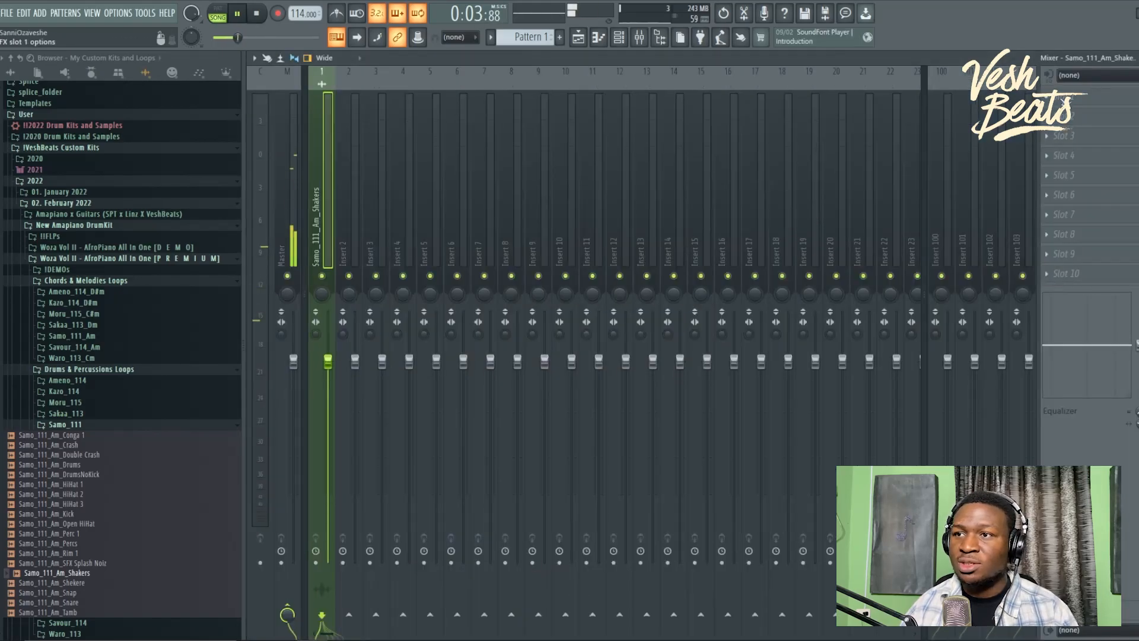
click(1044, 98)
mouse_move(1053, 113)
mouse_move(786, 63)
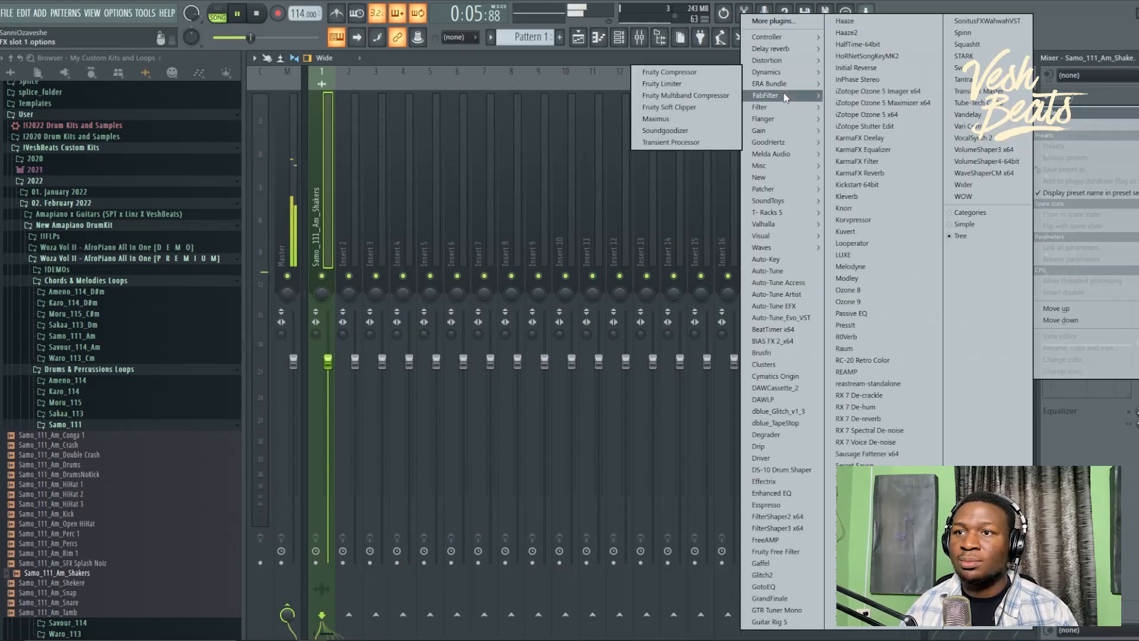
mouse_move(786, 97)
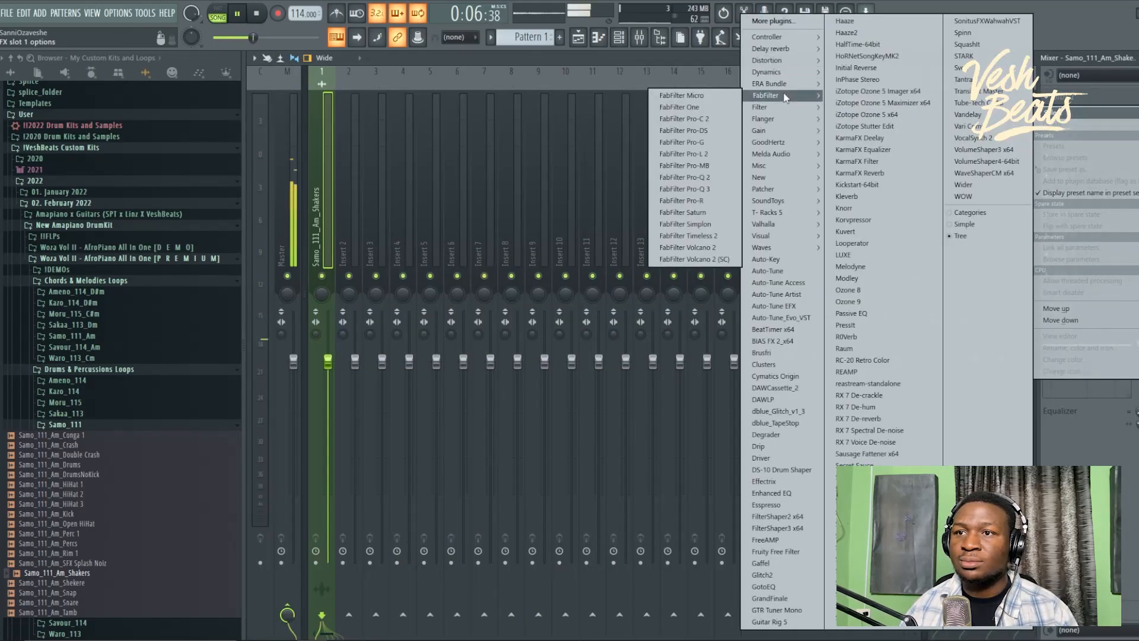
click(715, 190)
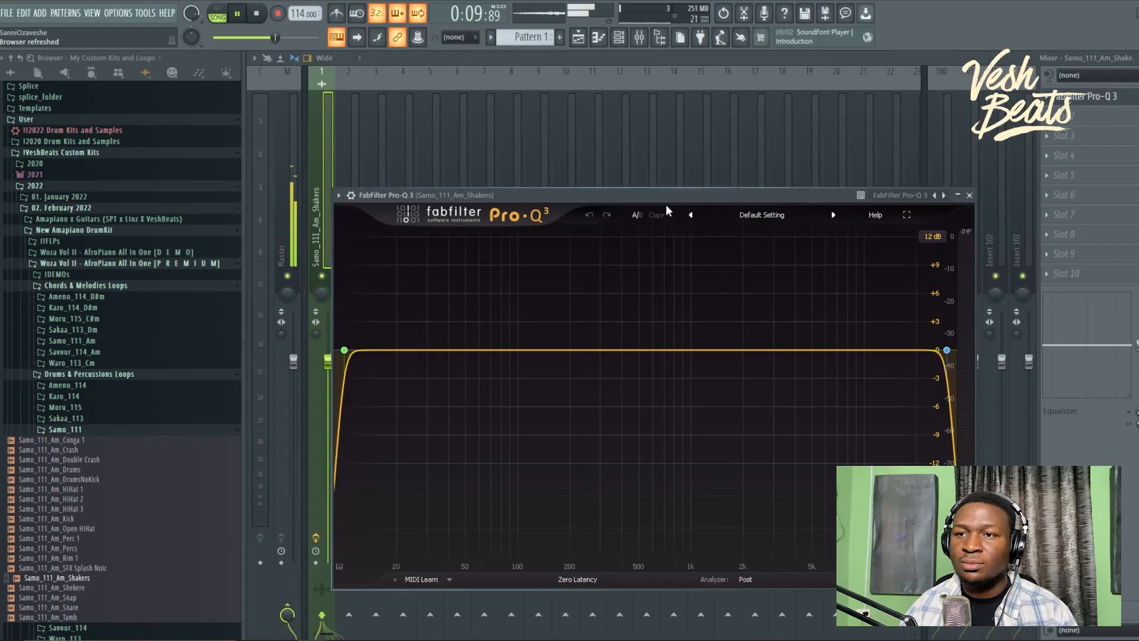
Step: Apply Pro-Q 3's Band Pass Narrow preset and move the band to about 1.9 kHz
click(761, 216)
click(749, 253)
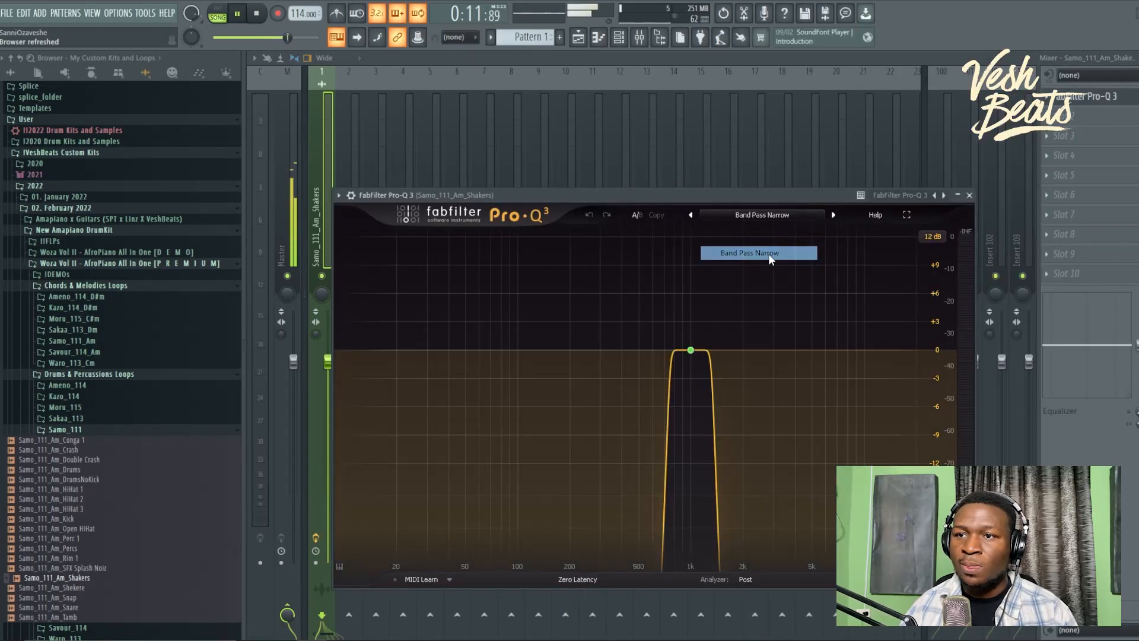
key(space)
key(space)
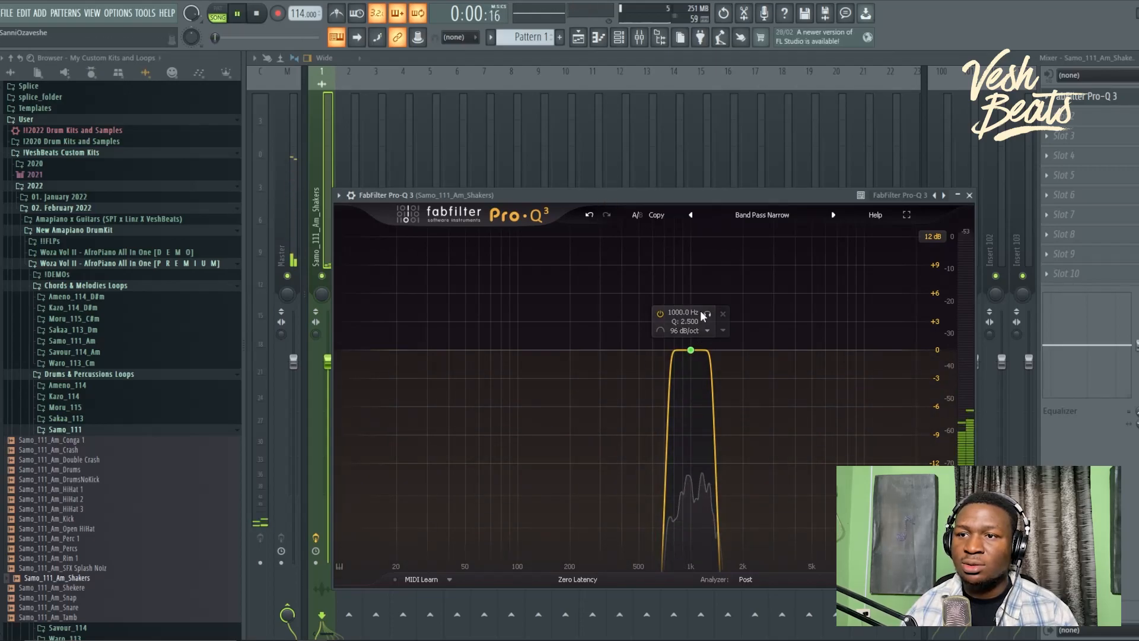
drag(691, 350, 739, 324)
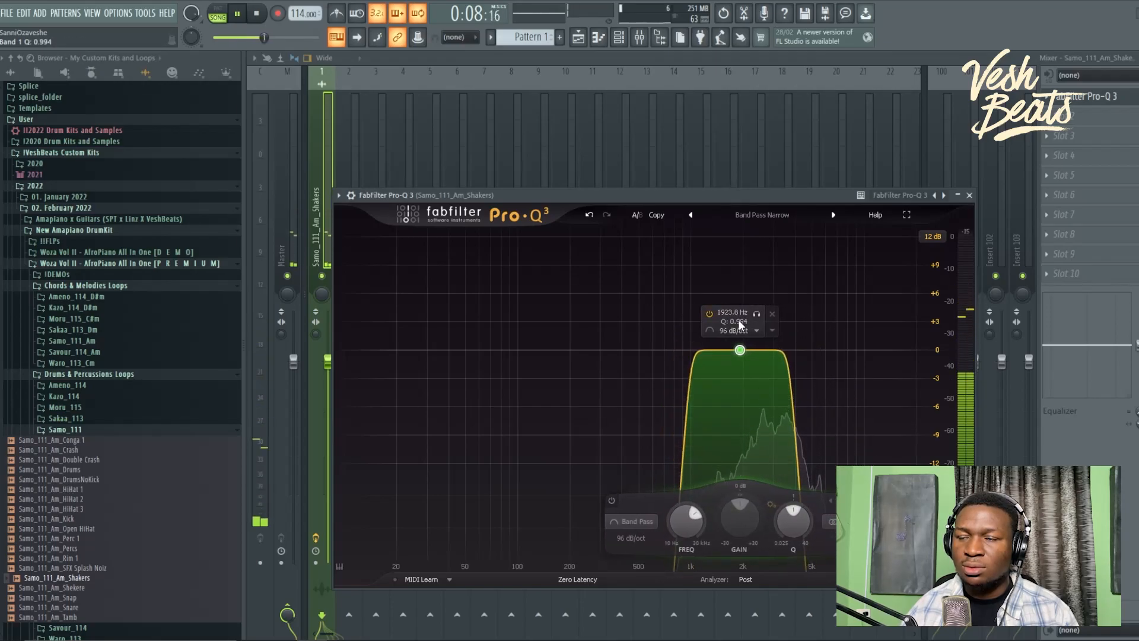
click(970, 195)
key(space)
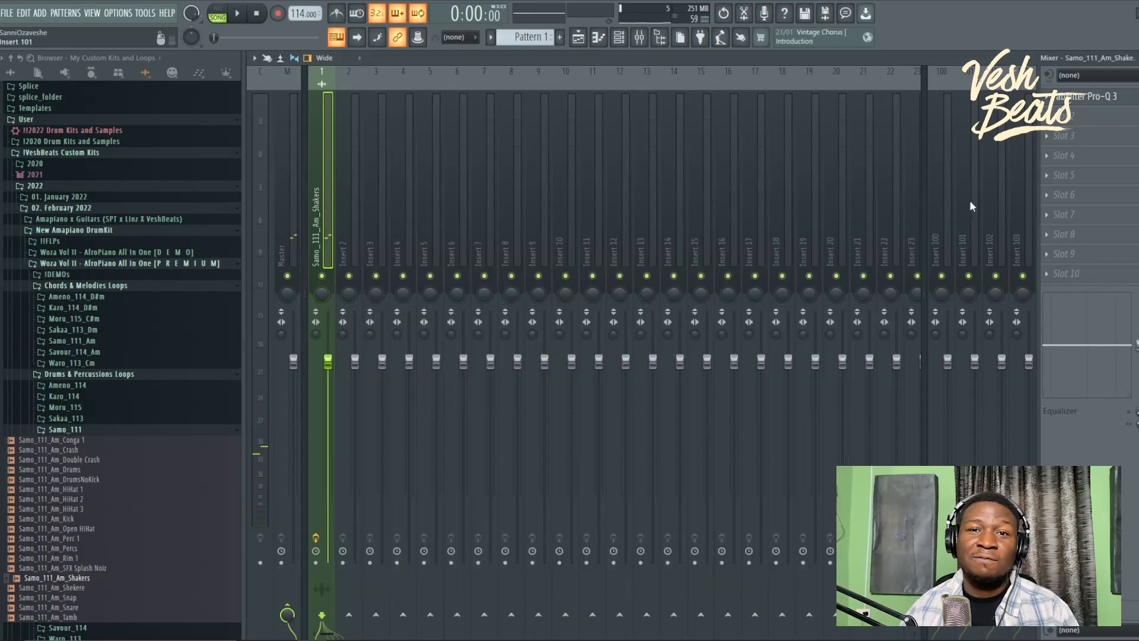
Step: Open Pattern 1's channel rack and add Moru_Kick from the 1. Kicks folder as a new channel
click(579, 37)
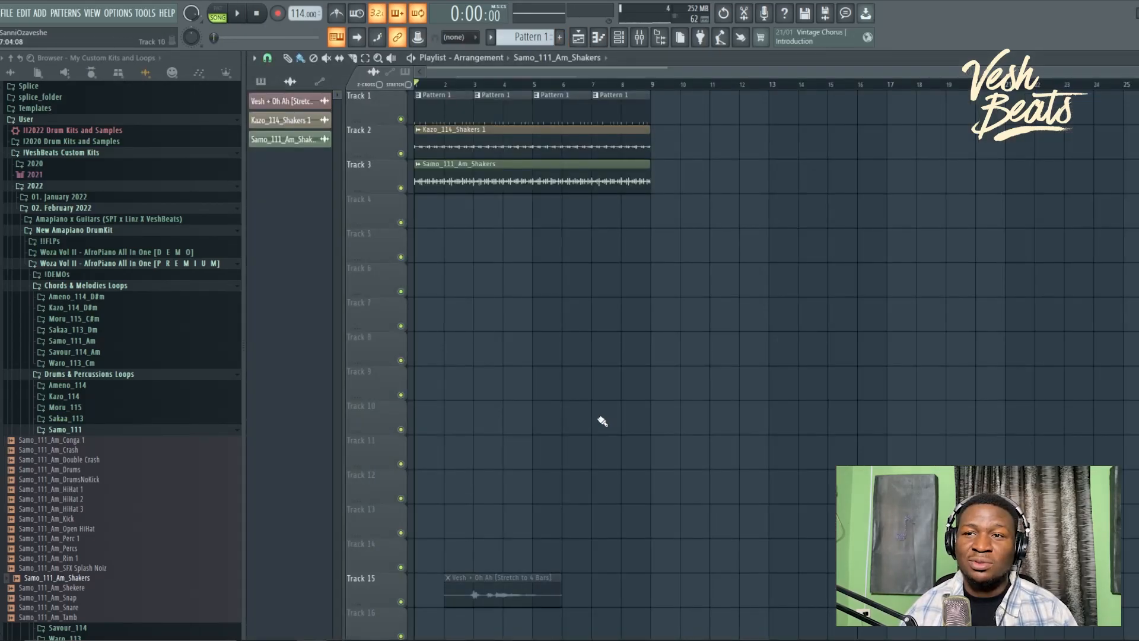
click(577, 100)
click(619, 38)
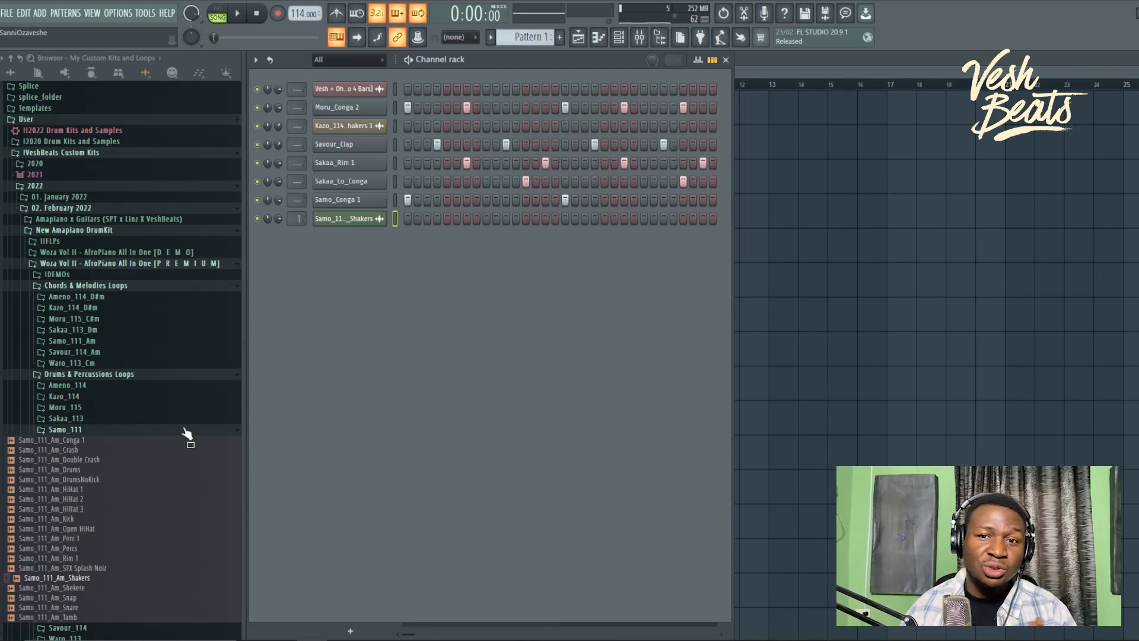
click(115, 433)
scroll(105, 501, down, 6)
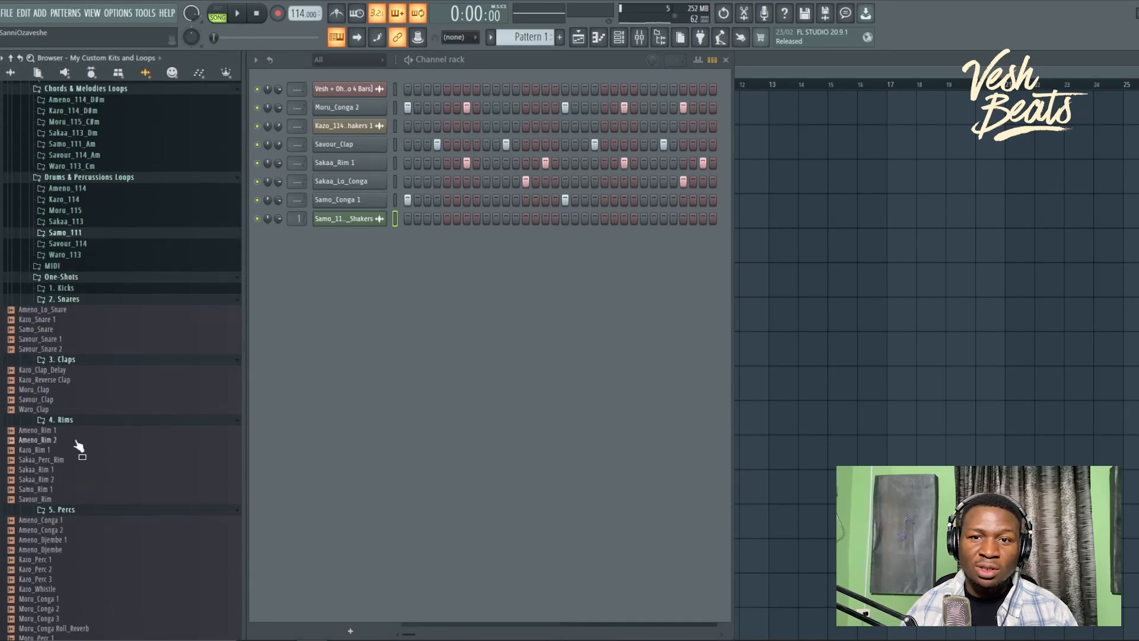
click(92, 290)
click(80, 319)
drag(80, 329, 351, 305)
Step: Fill every fourth step with Moru_Kick hits and play the pattern to check it
right_click(380, 237)
click(529, 289)
key(space)
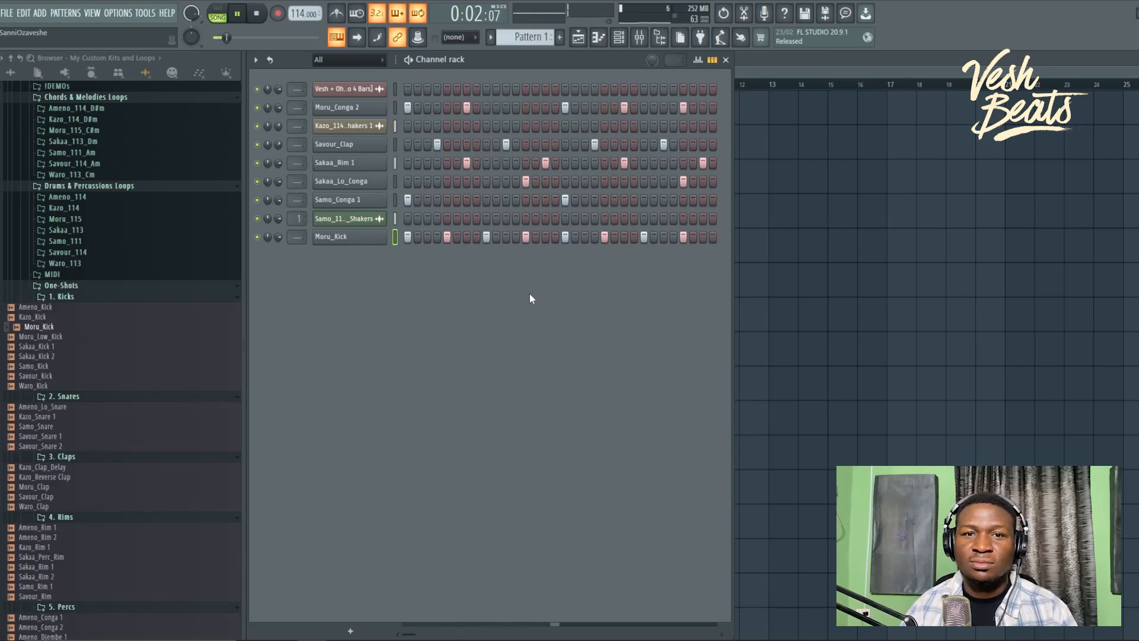
key(space)
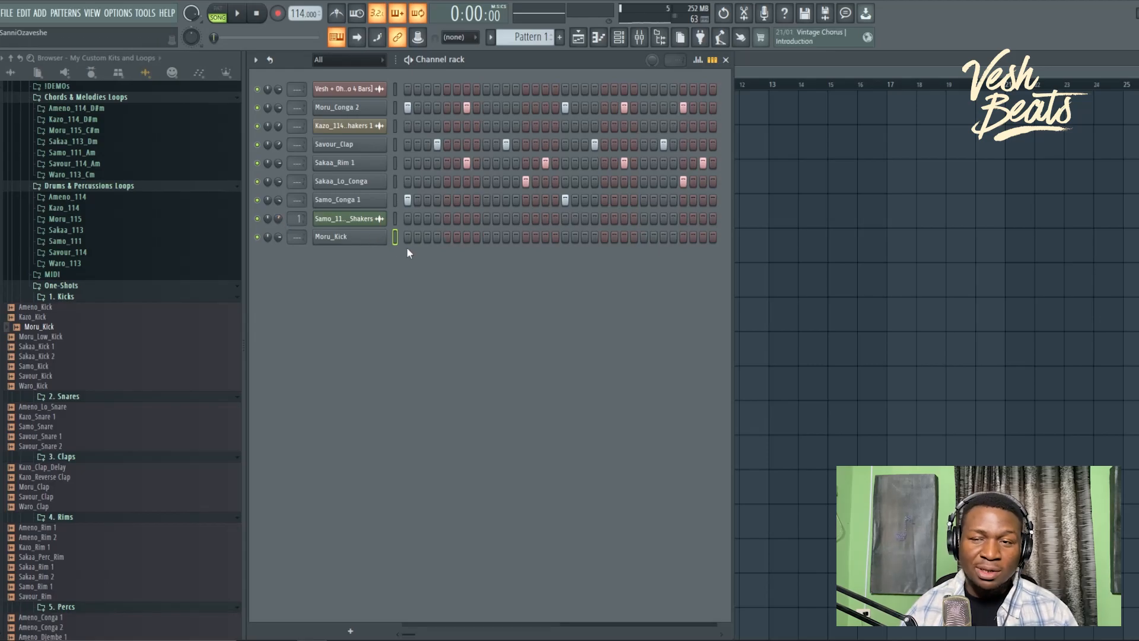
Step: Refill Moru_Kick on every fourth step and open it in the piano roll
right_click(356, 236)
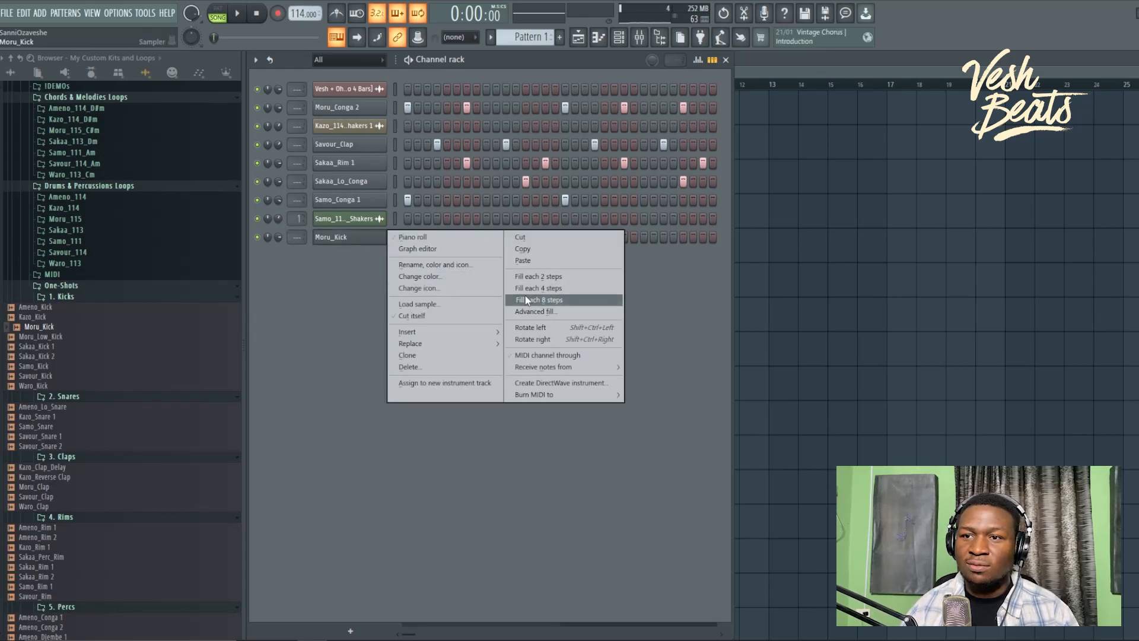
click(524, 289)
right_click(375, 238)
click(411, 237)
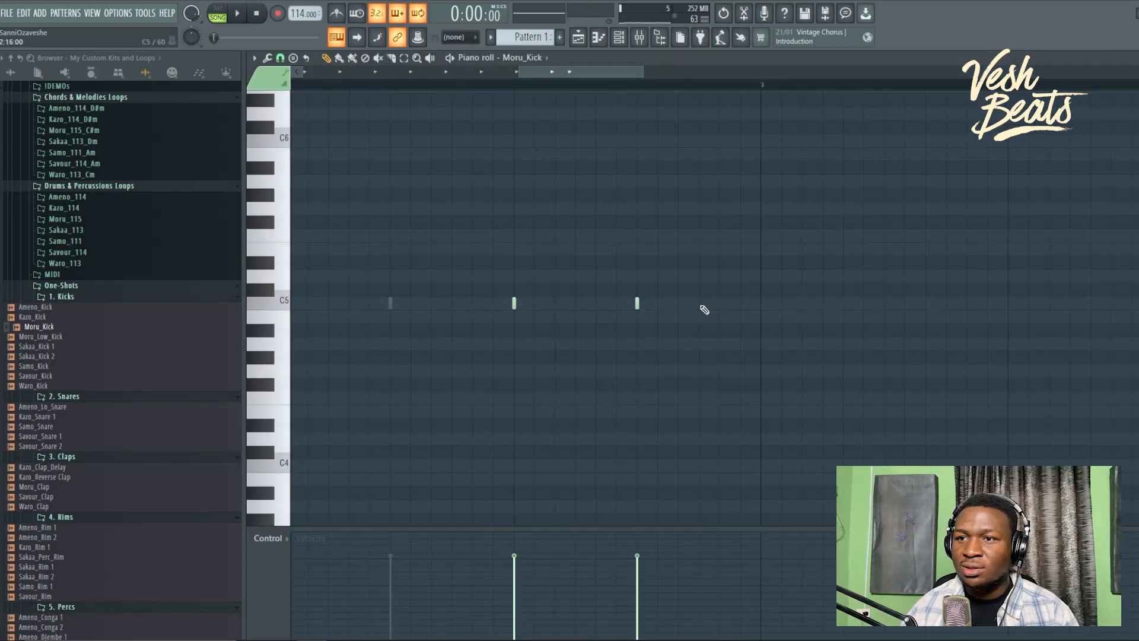
Step: Add a C5 kick note later in the bar and lower one note's velocity during playback
click(719, 303)
key(space)
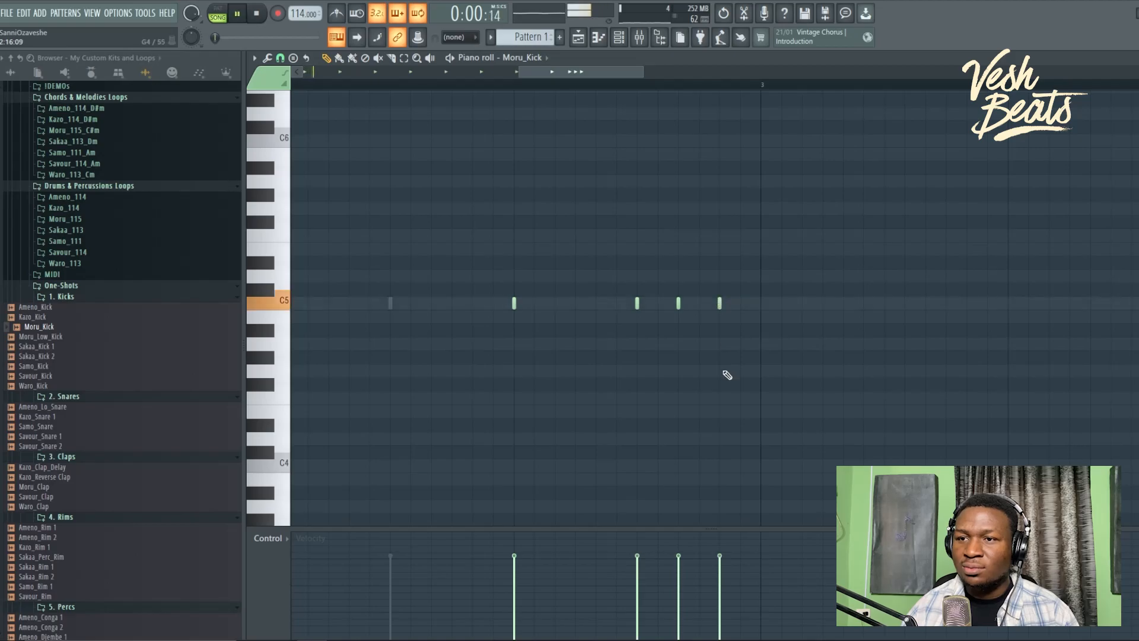
click(681, 576)
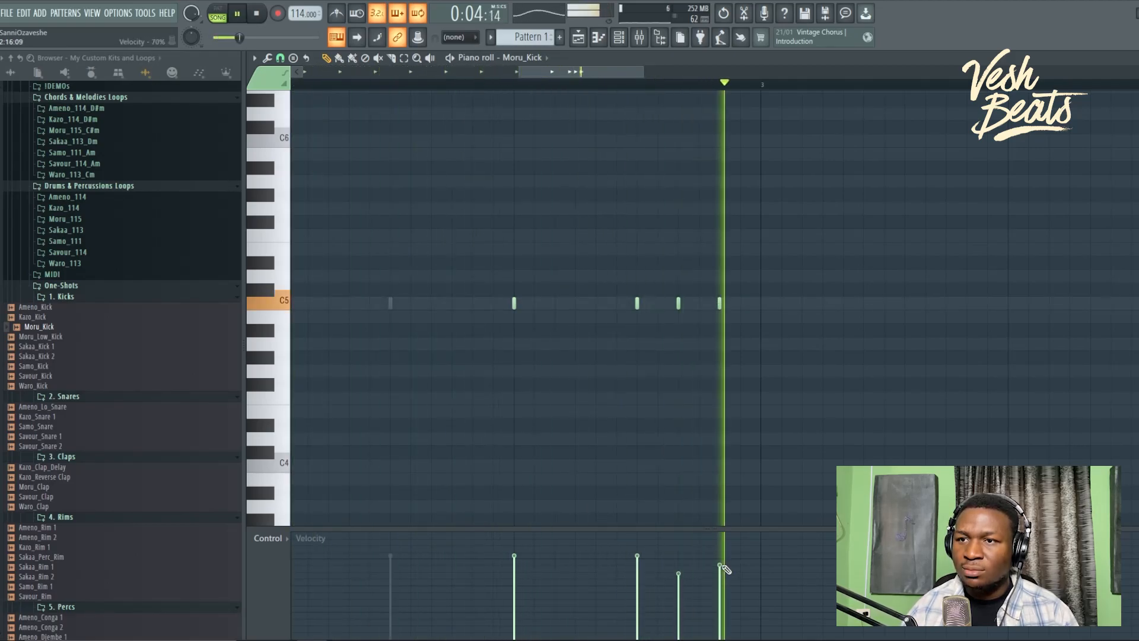
scroll(691, 348, down, 4)
scroll(907, 343, up, 2)
drag(973, 336, 723, 331)
scroll(755, 331, up, 2)
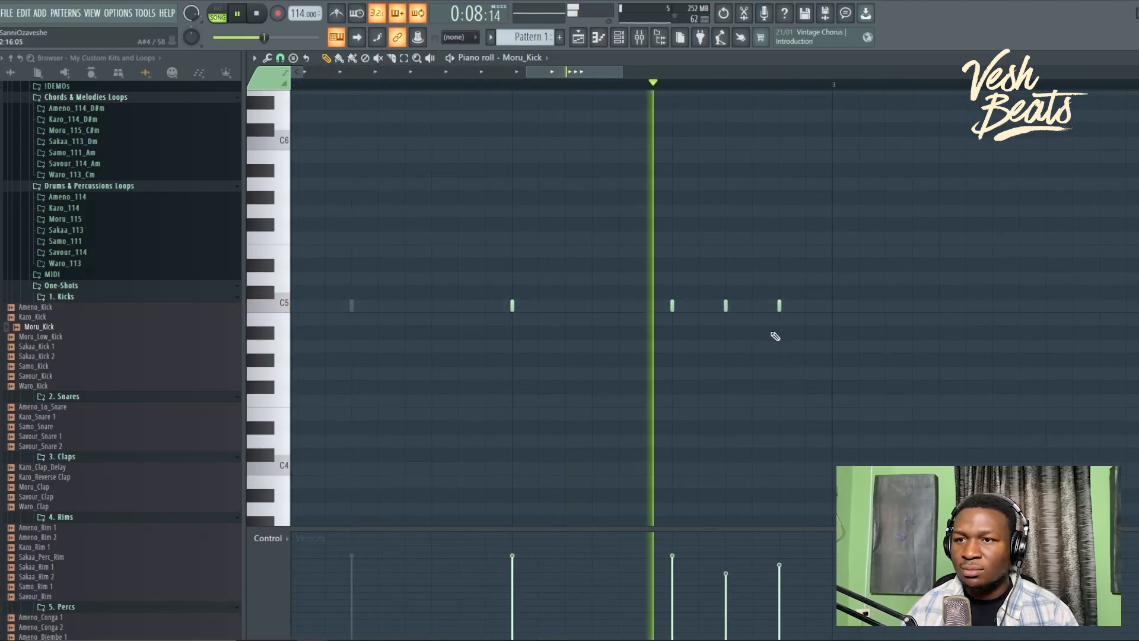
Step: Add a C5 kick between existing hits and delete the last two C5 notes
click(596, 309)
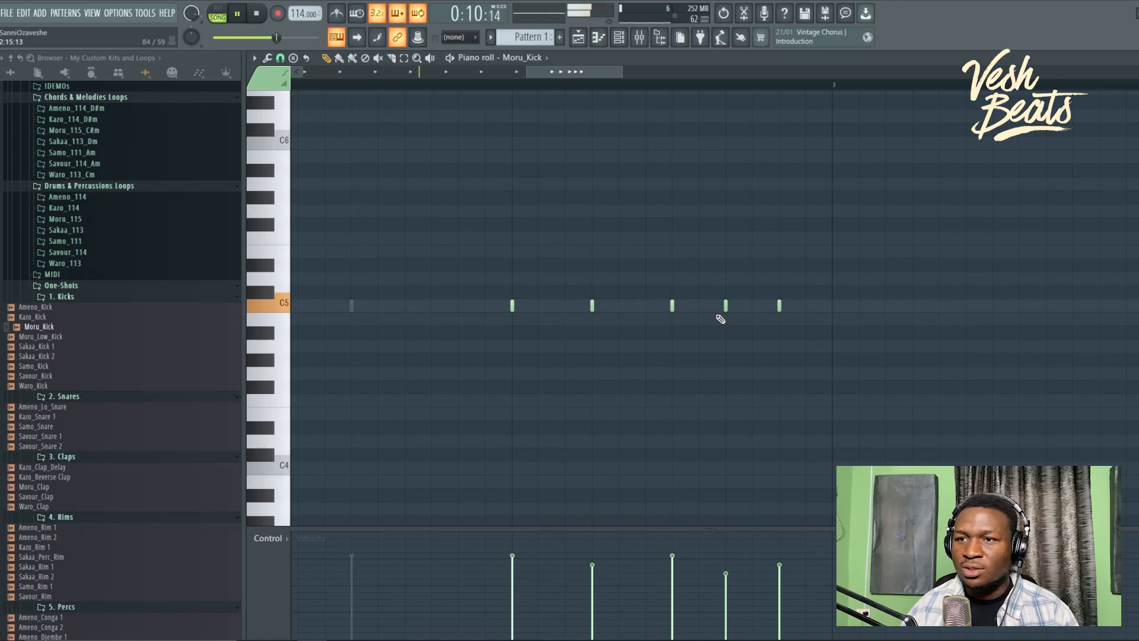
right_click(779, 306)
right_click(724, 306)
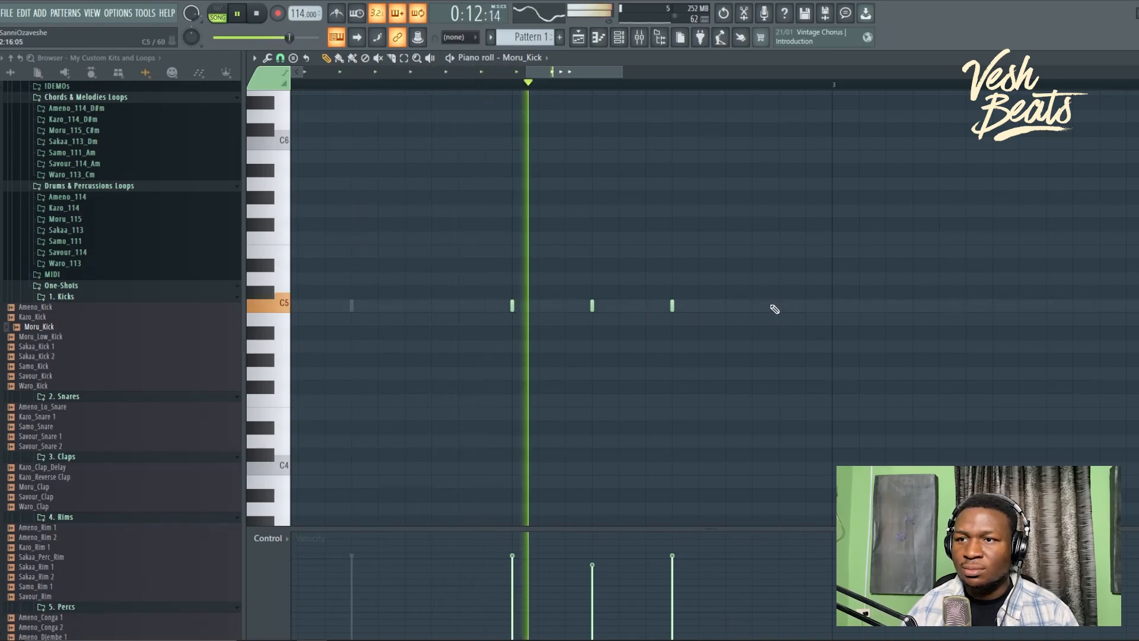
ctrl+right_click(638, 442)
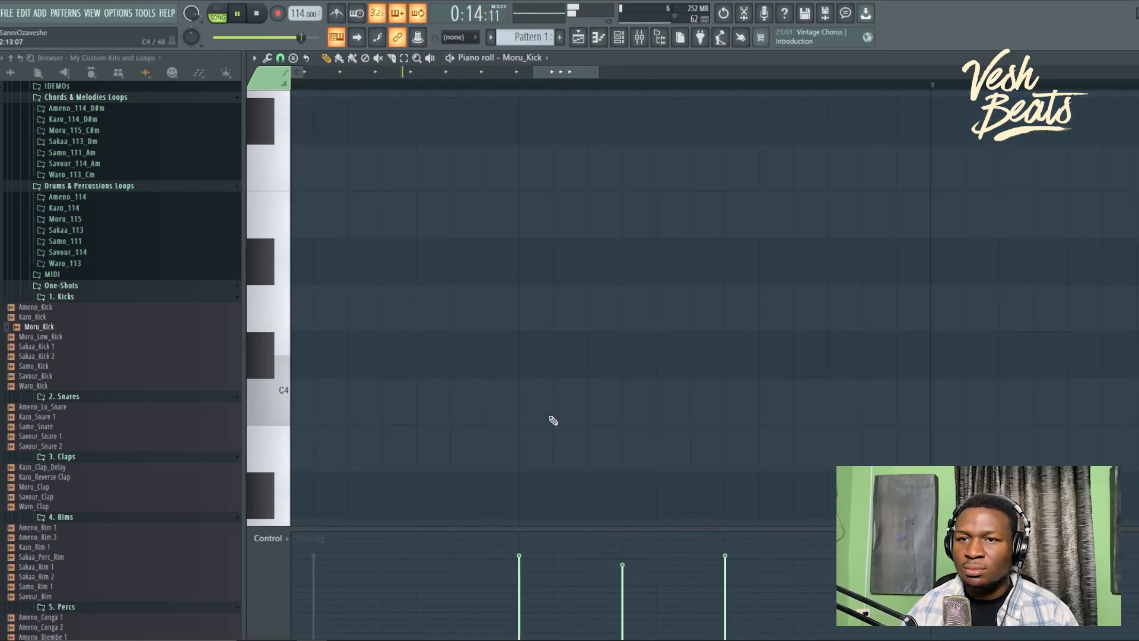
ctrl+right_click(340, 363)
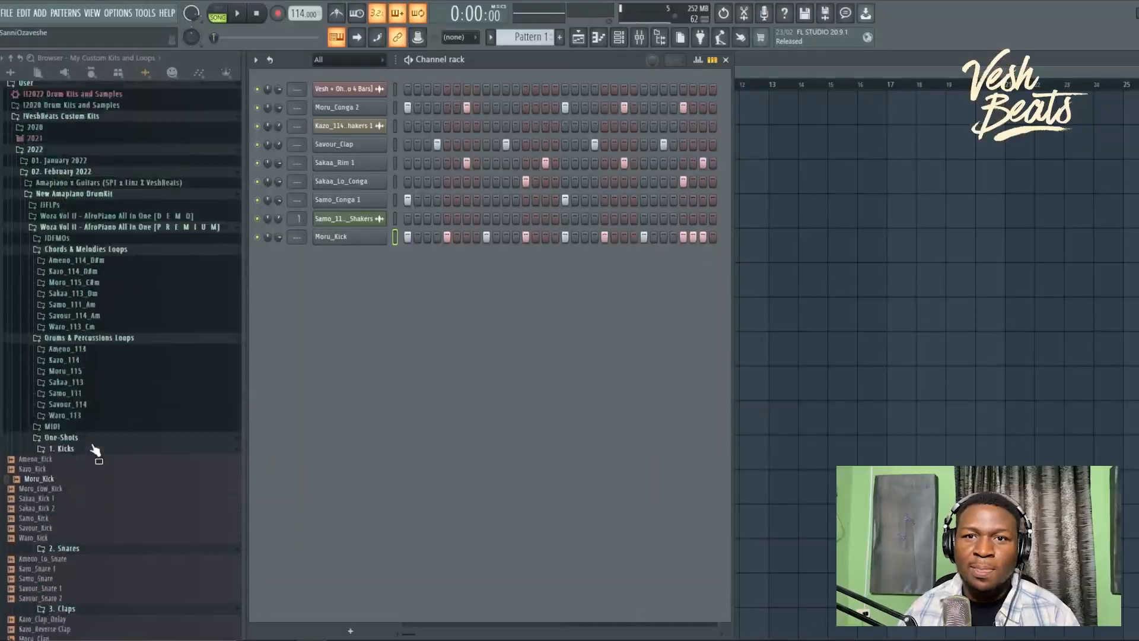
scroll(101, 427, up, 2)
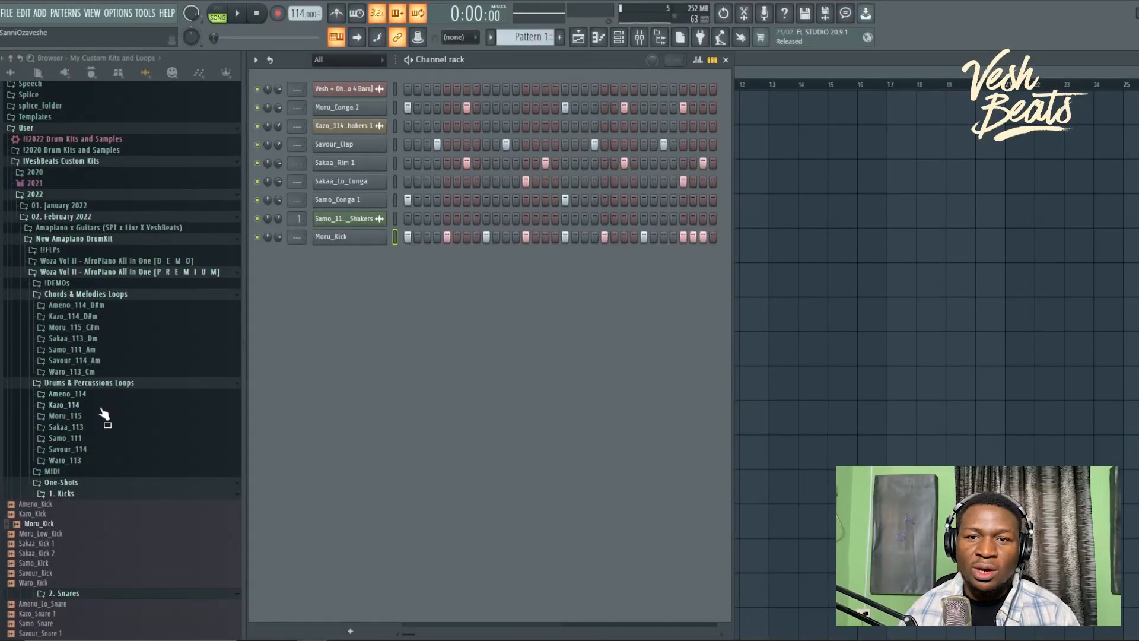
Step: Open the Moru_115 loop folder and play the song with Moru_115_Percs on Track 4
click(100, 418)
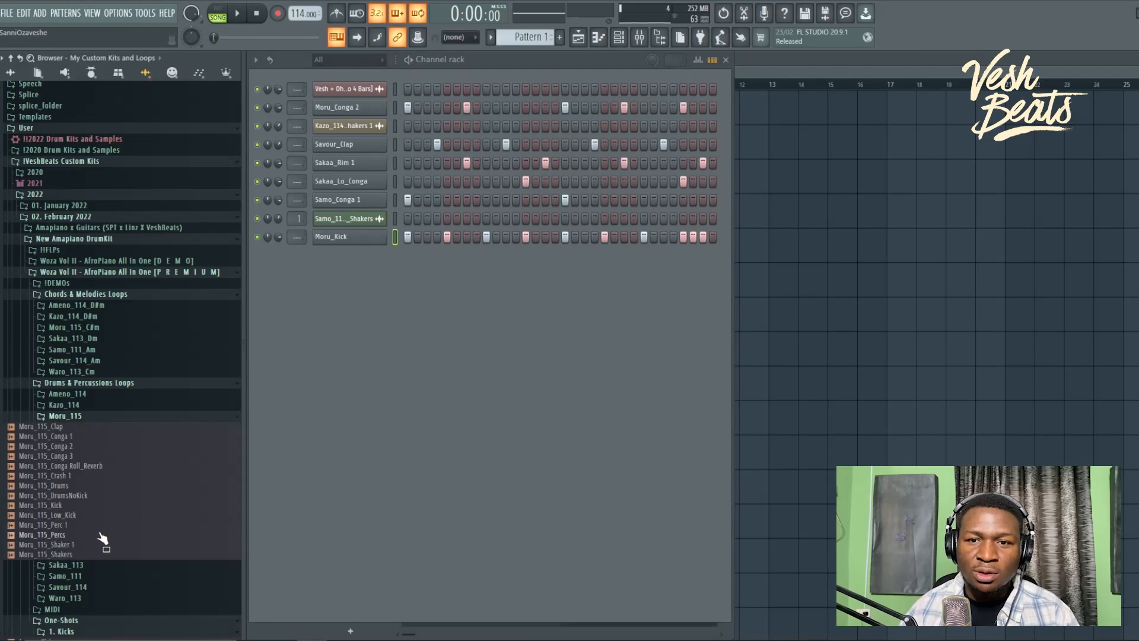
key(space)
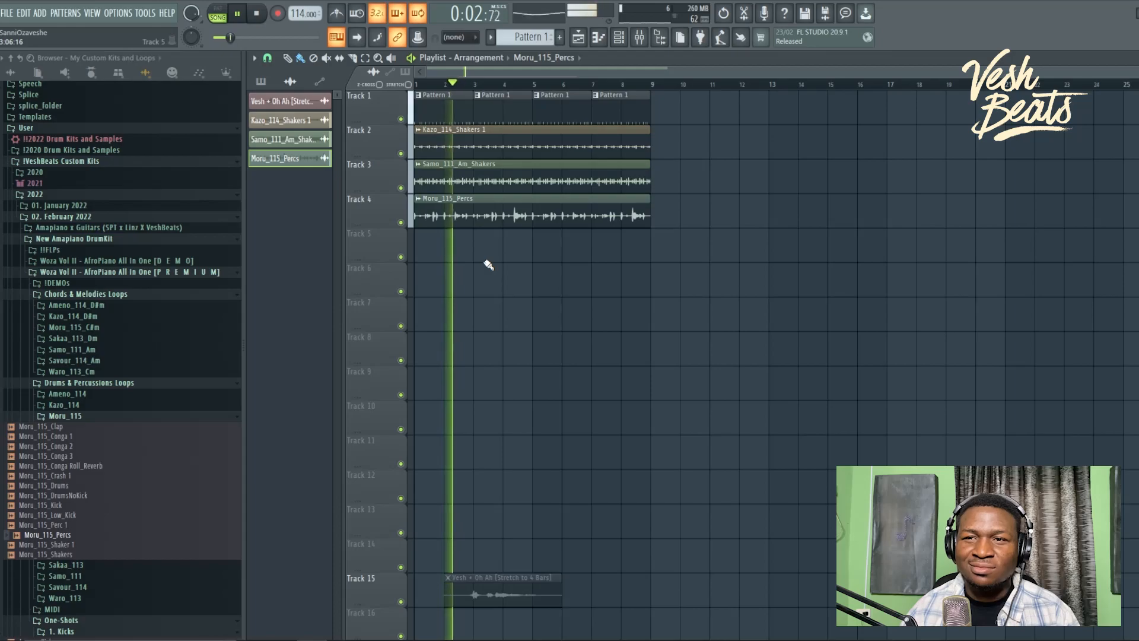
key(space)
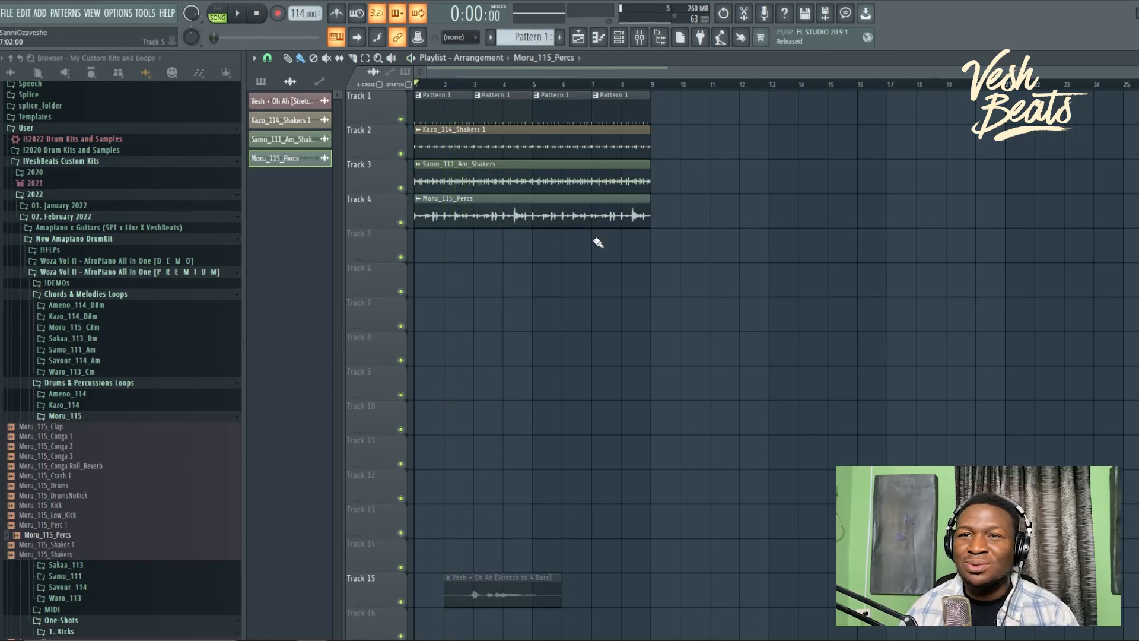
Step: Solo Tracks 1 and 3 in turn, then re-enable Tracks 1–4 so all play together
right_click(406, 121)
key(space)
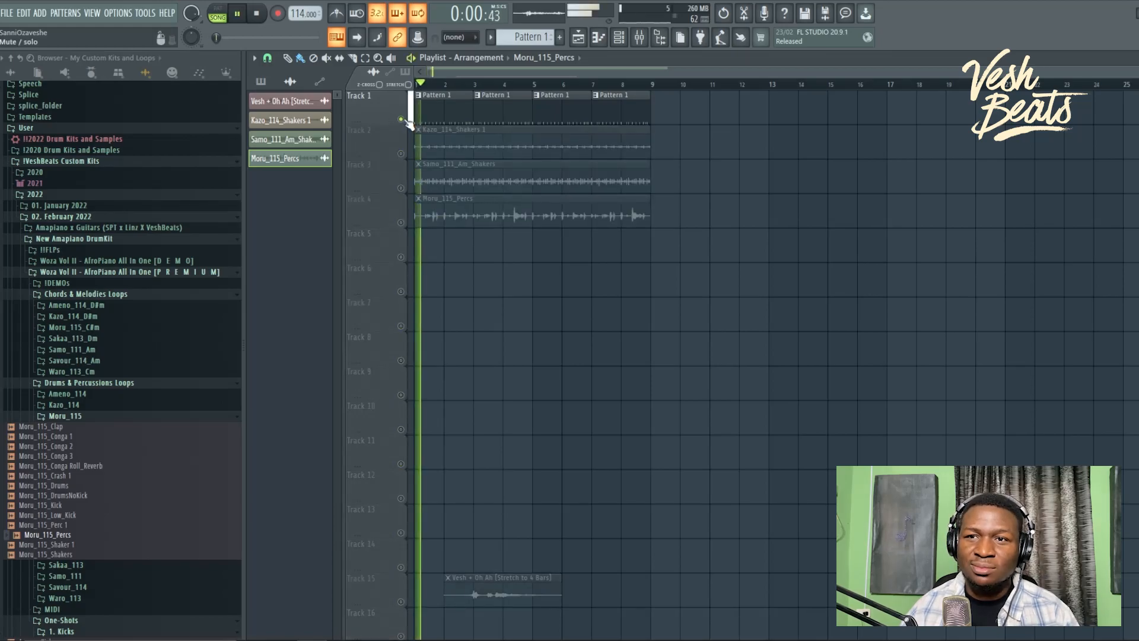
click(401, 154)
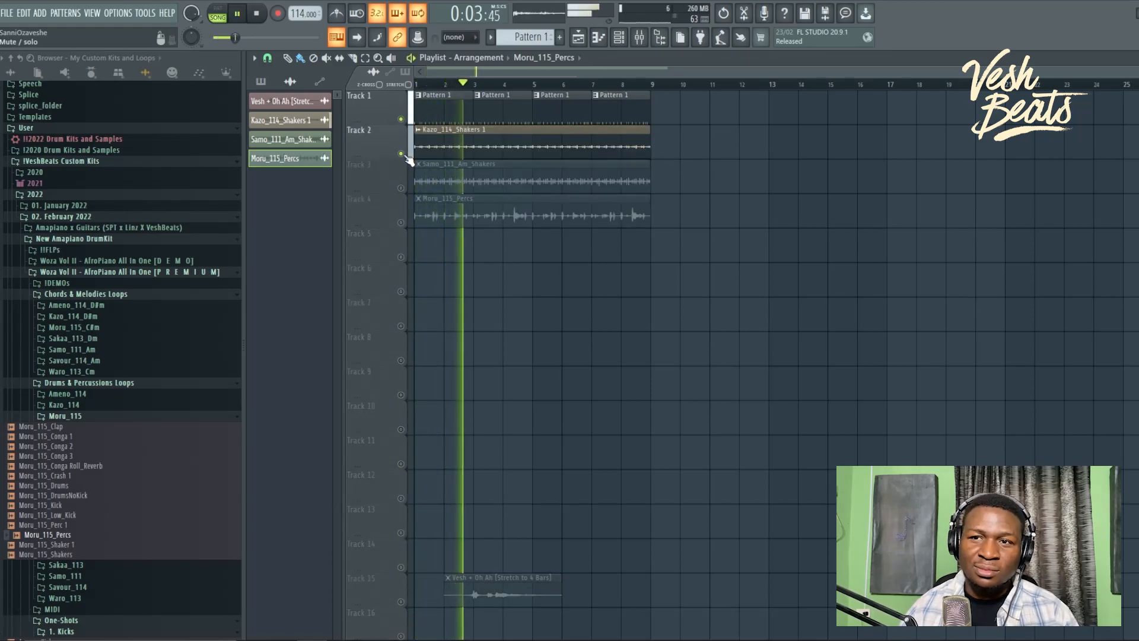
click(402, 188)
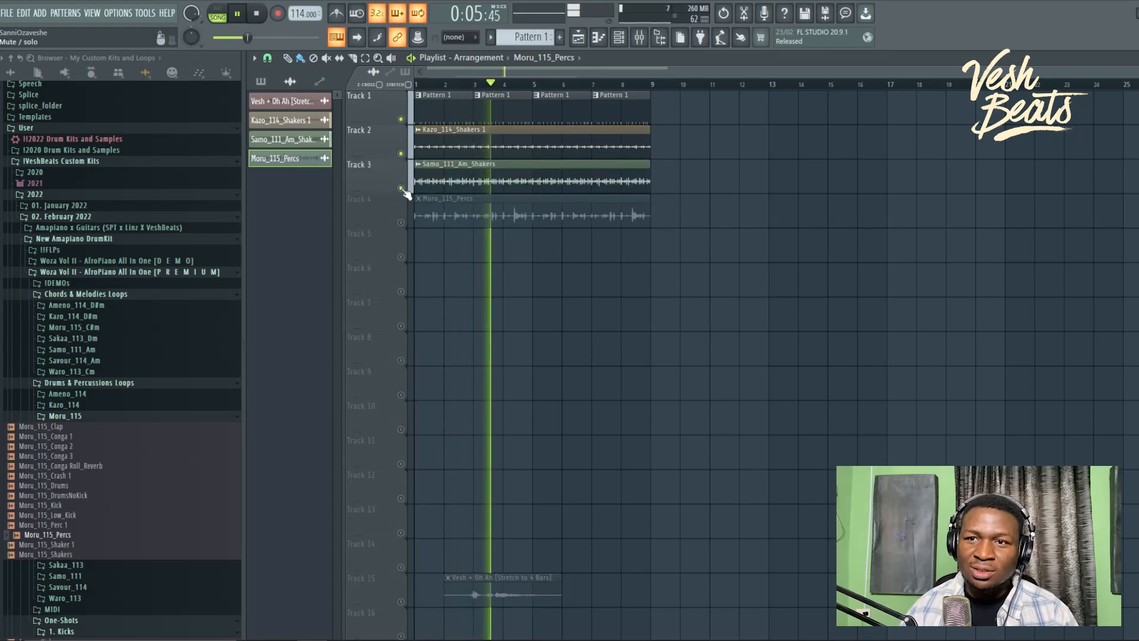
right_click(402, 189)
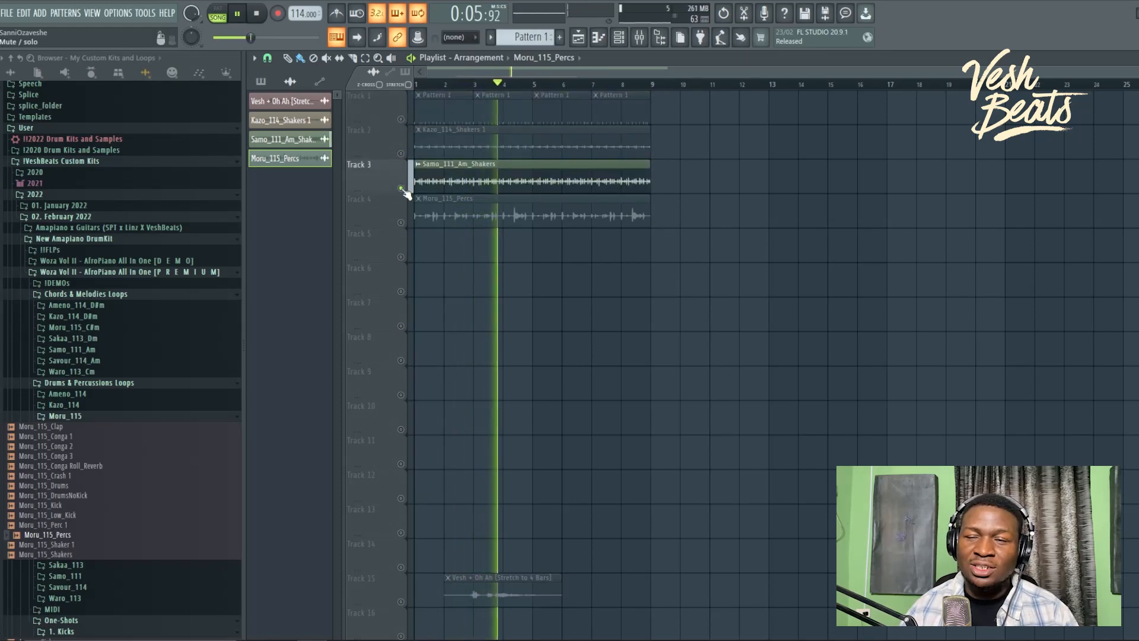
click(401, 155)
click(401, 120)
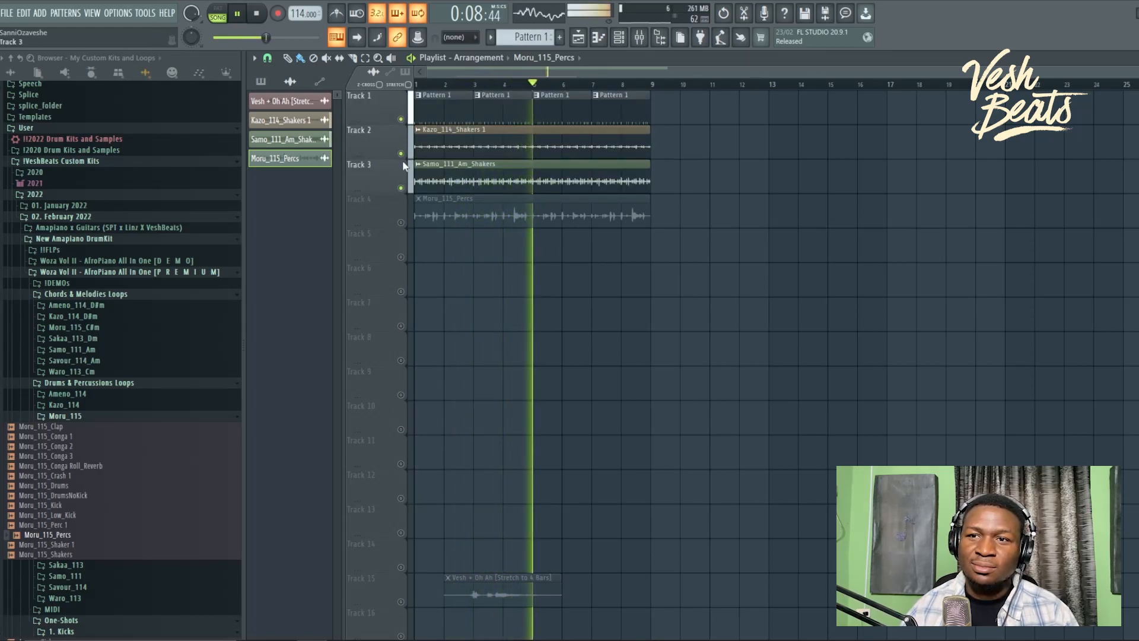
click(401, 223)
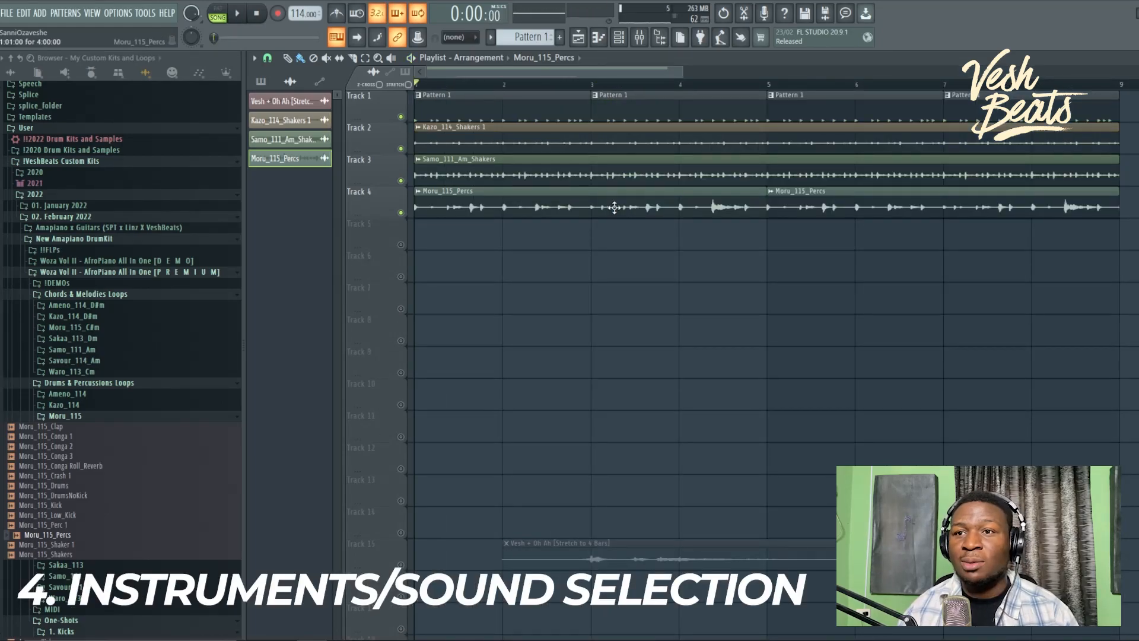
Step: Show the channel rack, now listing Moru_115_Percs as its tenth channel
click(622, 38)
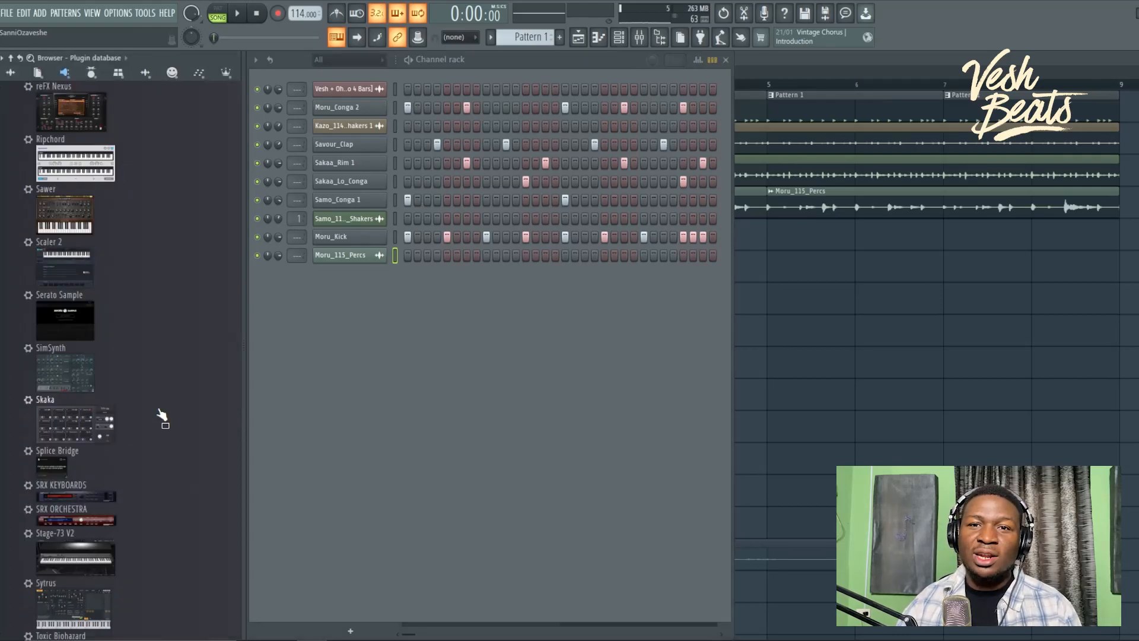
Step: Add a Purity synth channel with the Woodwind Panflute 2 sound, audition it on C5, and close its window
scroll(161, 413, up, 15)
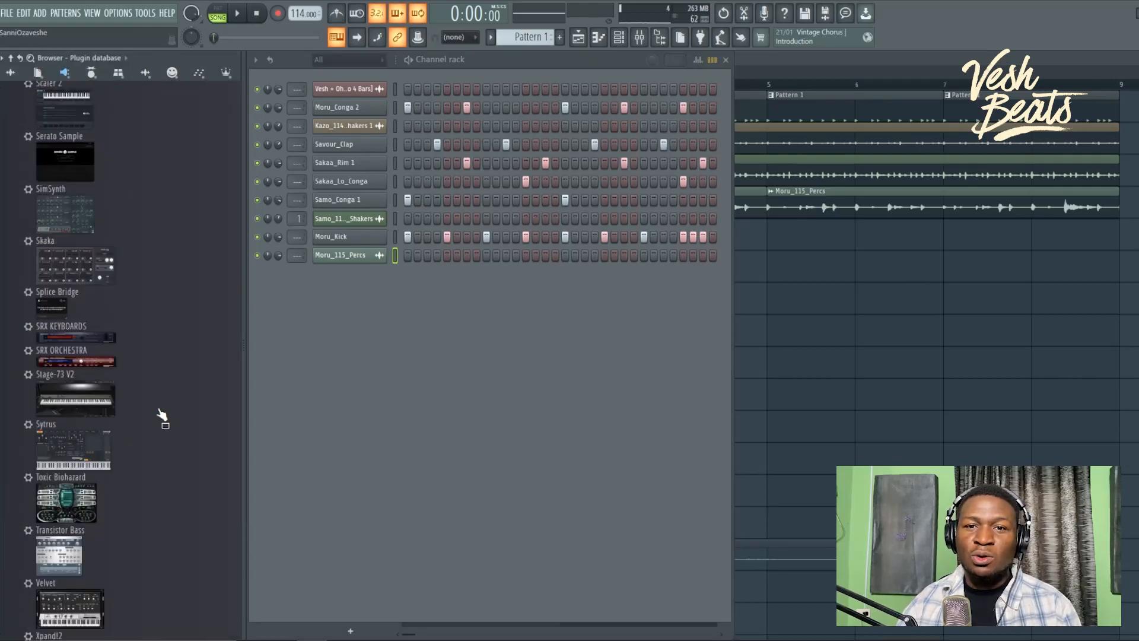
scroll(162, 413, down, 6)
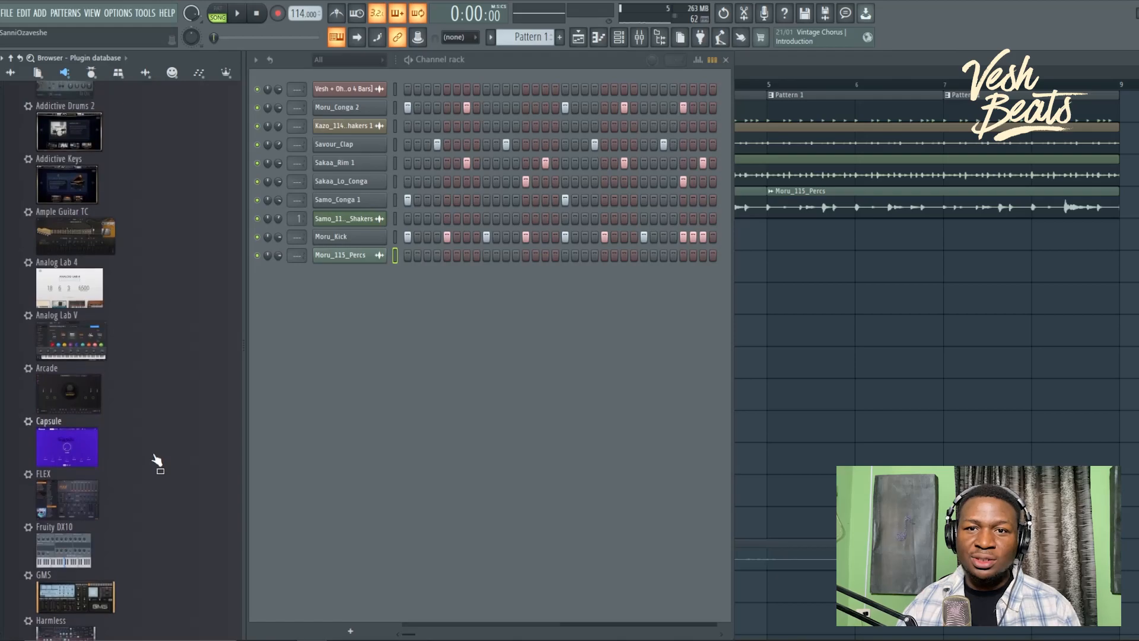
scroll(156, 459, down, 6)
drag(68, 148, 312, 325)
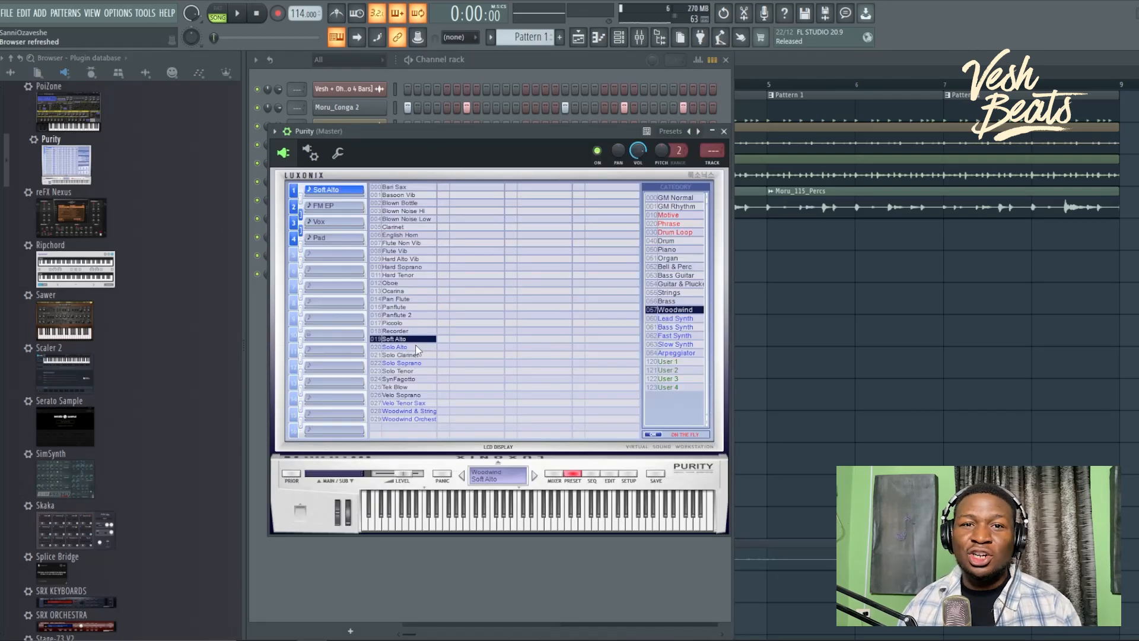
key(q)
key(q)
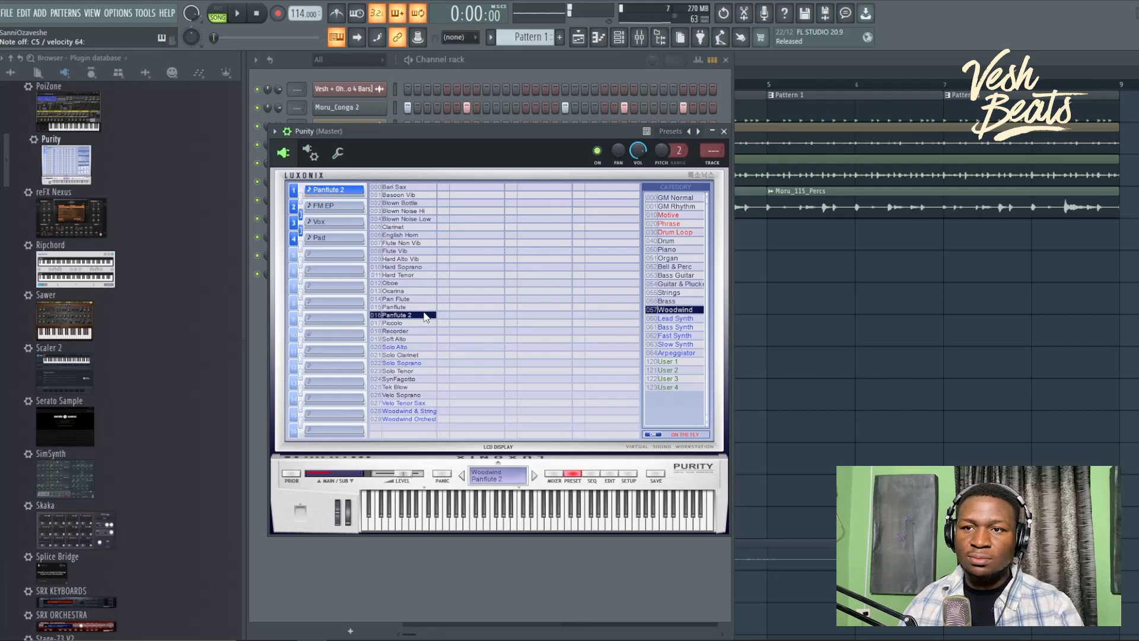
key(Escape)
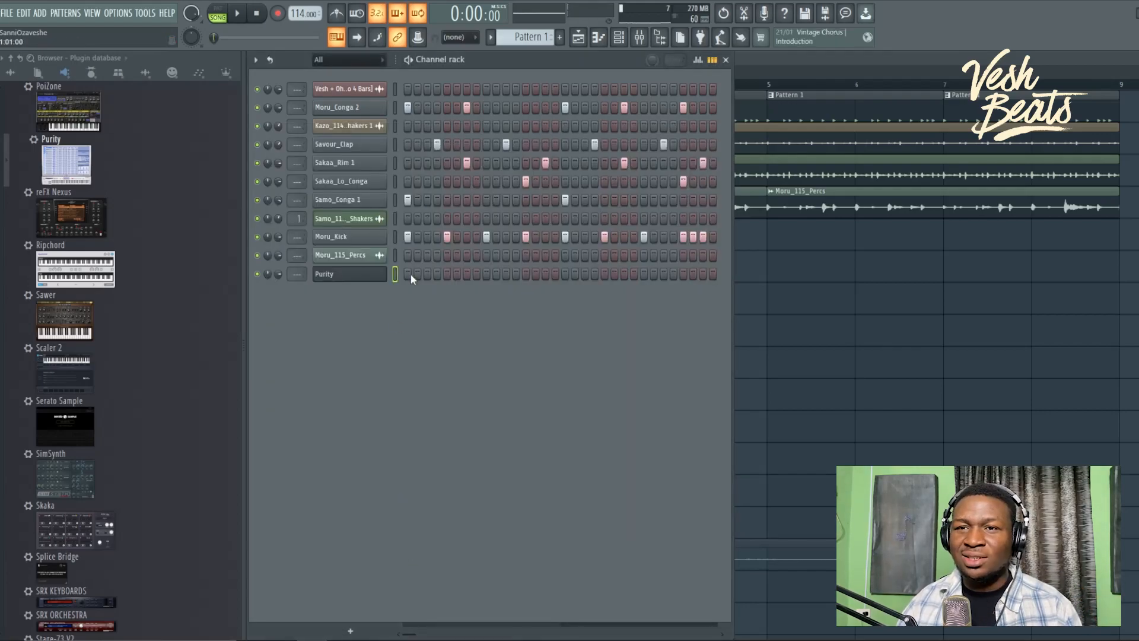
key(F6)
Step: Create Pattern 2, unmute Track 5, and record a Purity panflute melody into it
key(F4)
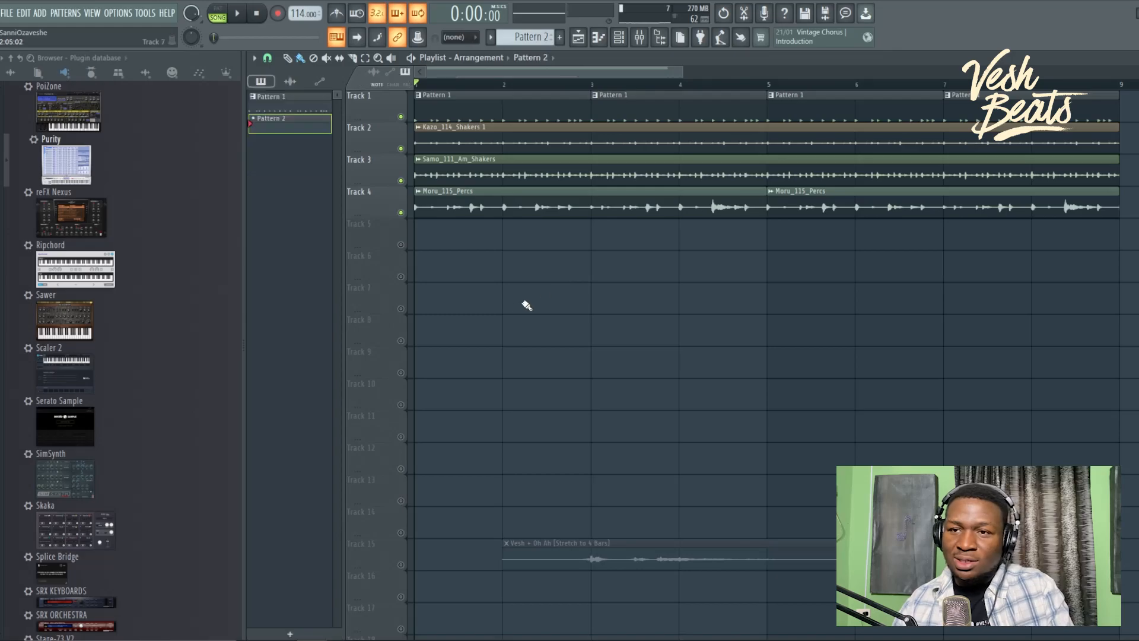
click(402, 244)
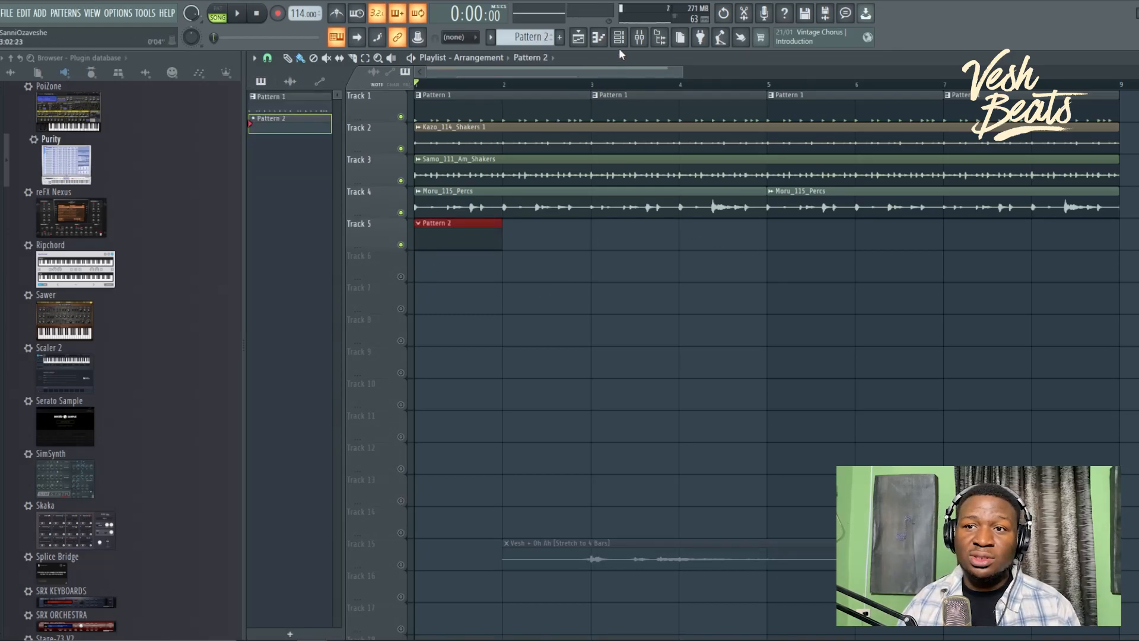
key(space)
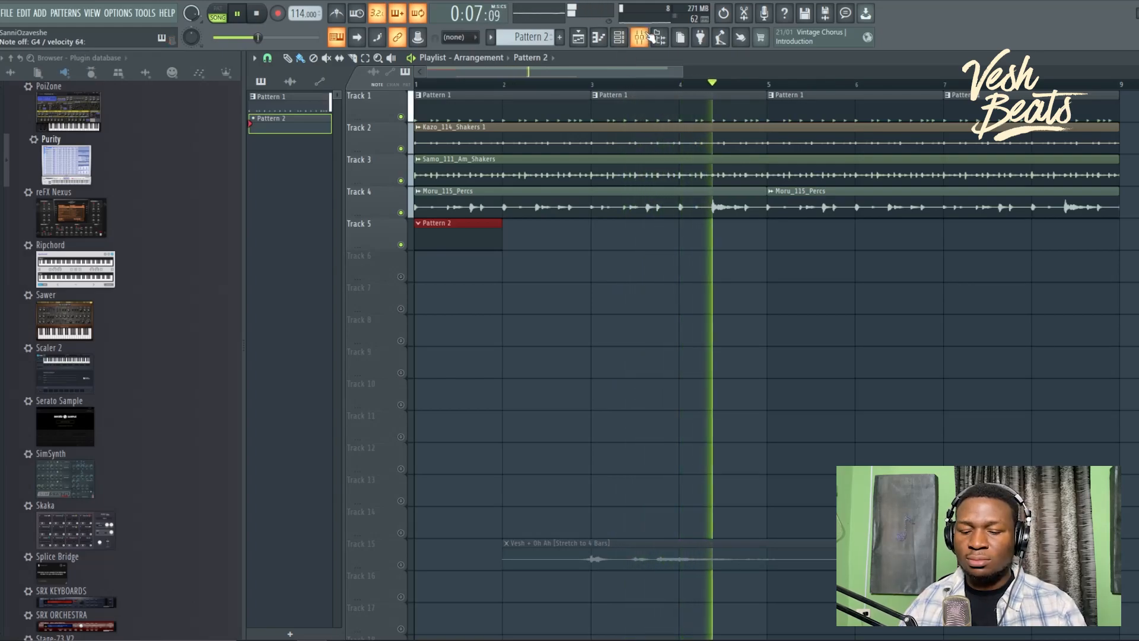
click(277, 13)
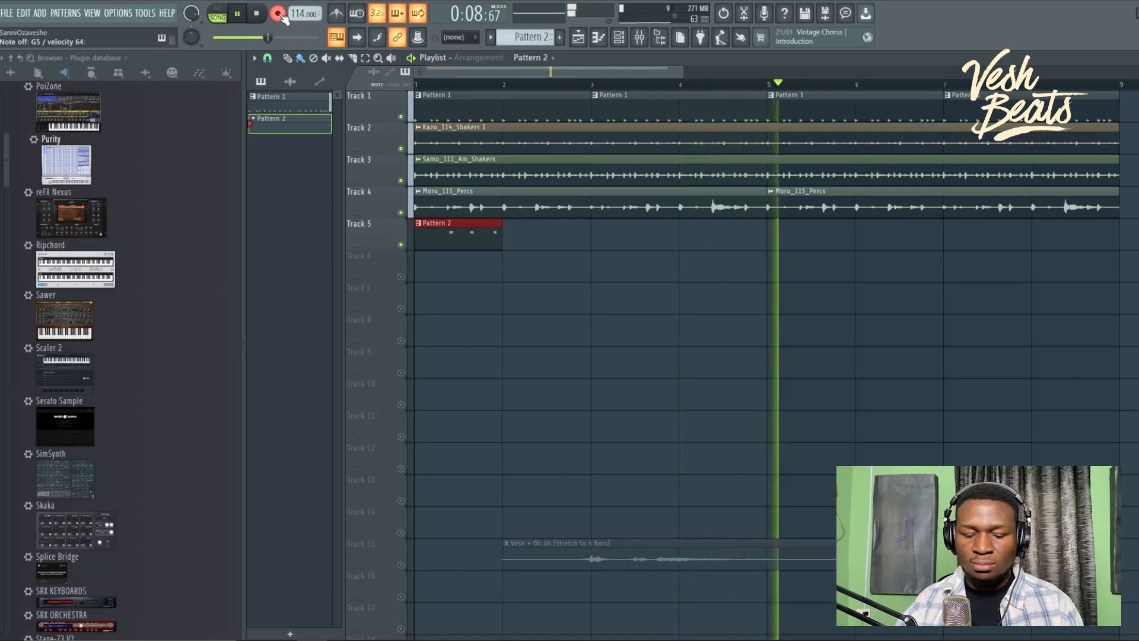
key(space)
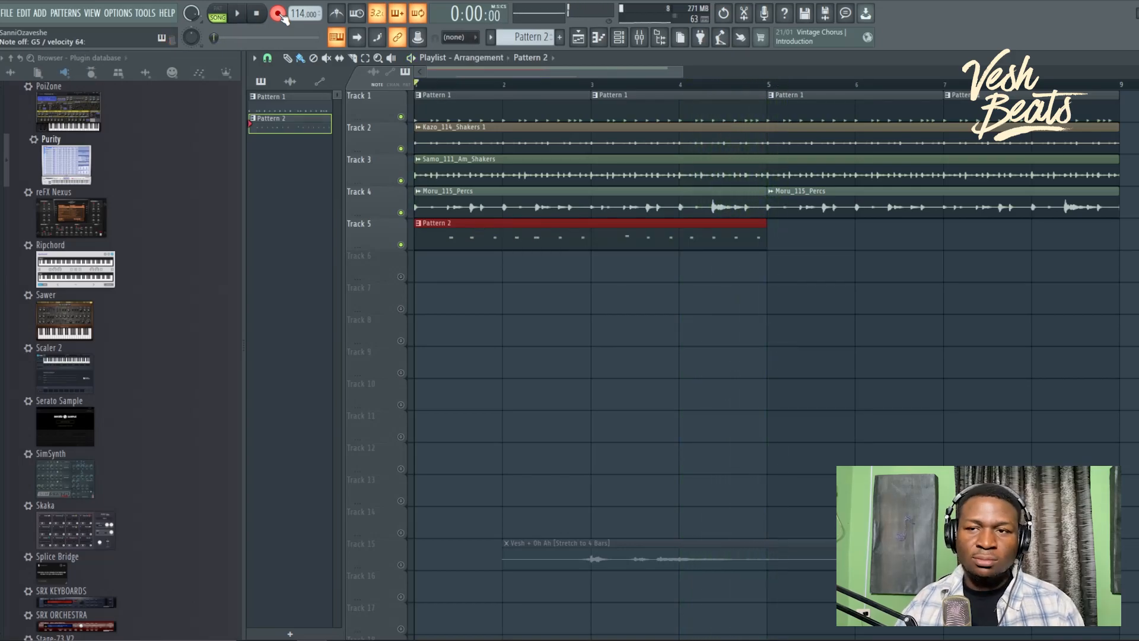
Step: Quantize the recorded Purity notes to the grid and play the song back
double_click(501, 225)
ctrl+right_click(511, 234)
key(alt+q)
key(Return)
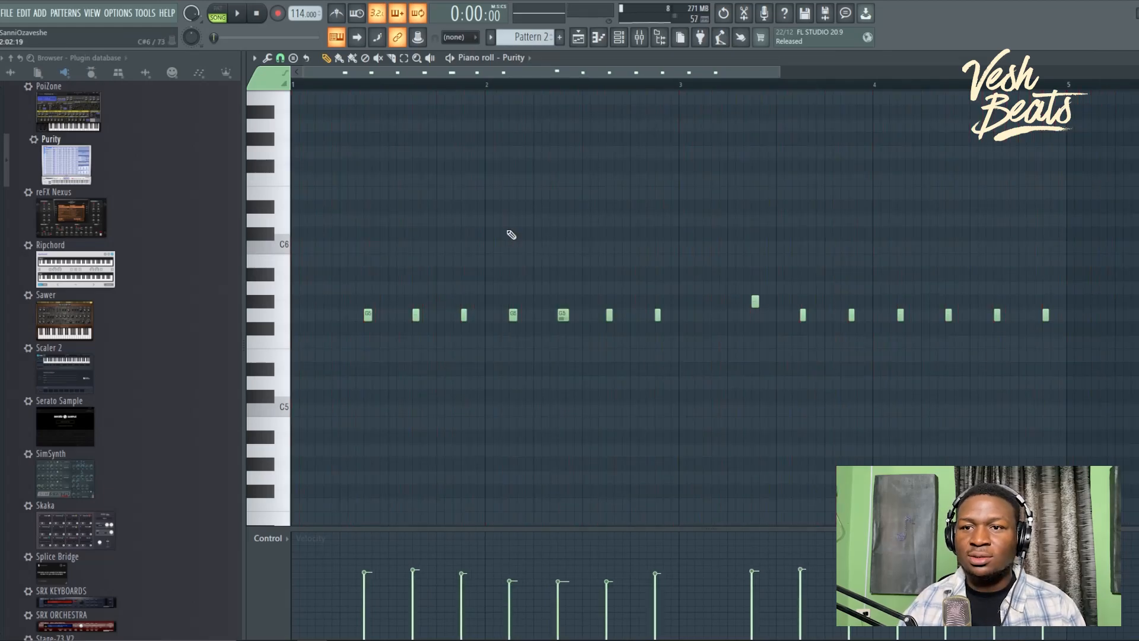
key(Escape)
key(Escape)
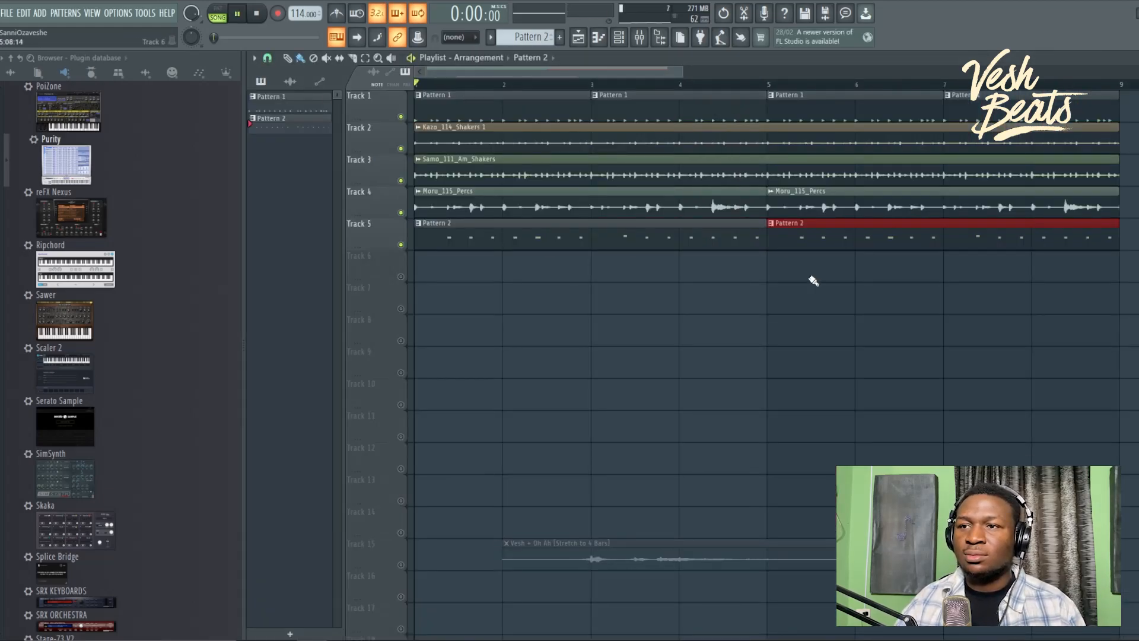
key(space)
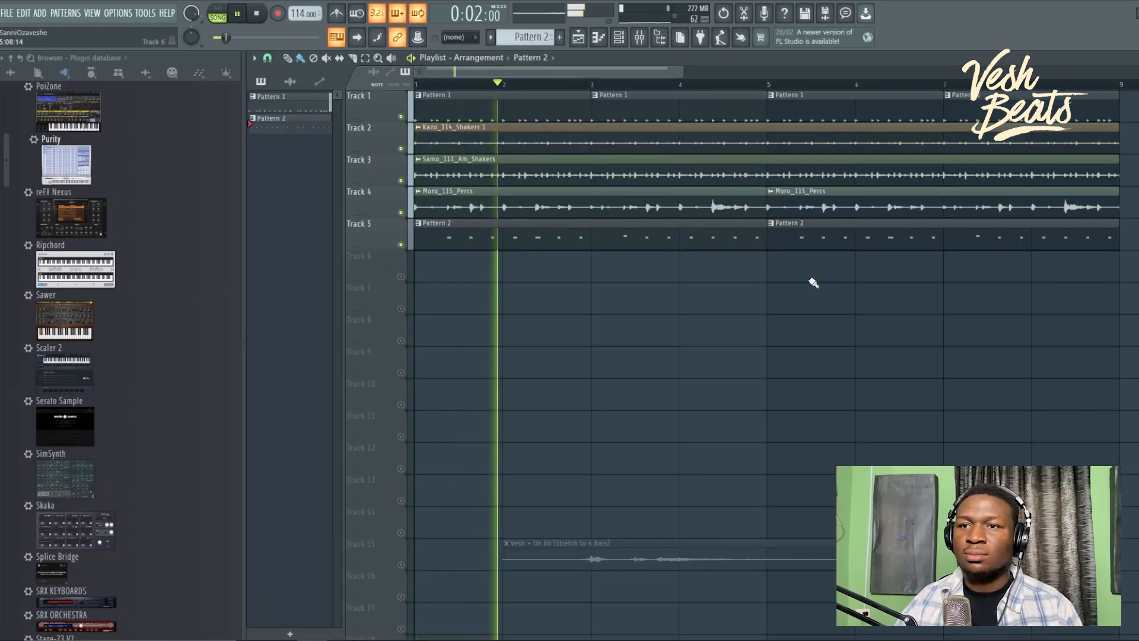
click(622, 39)
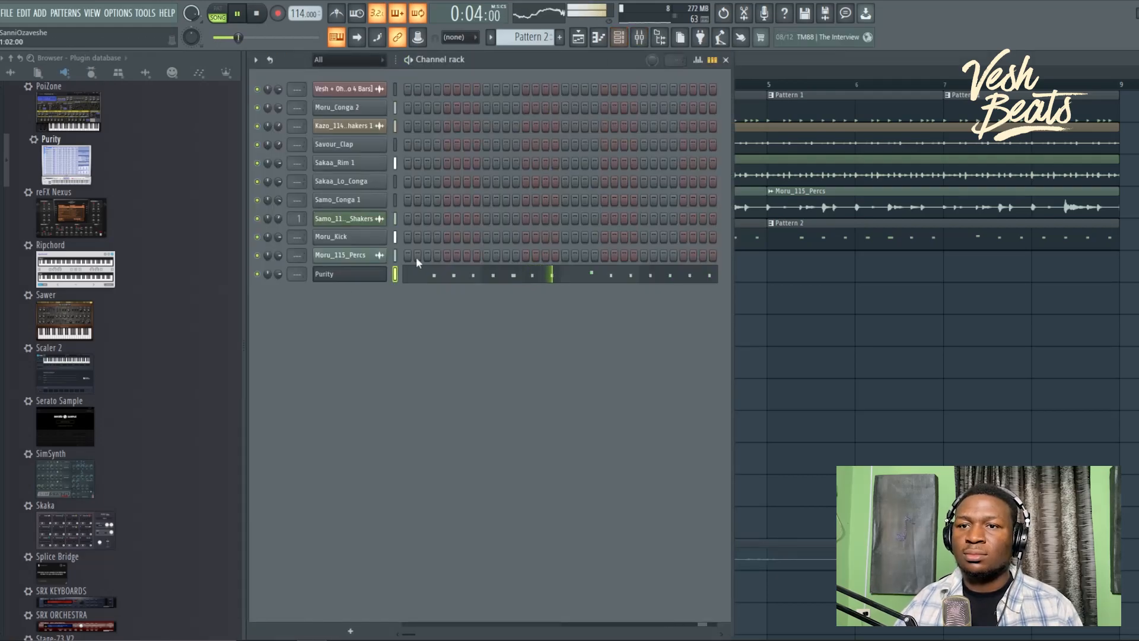
Step: Lower the Purity channel volume to 67% and stop playback
drag(278, 274, 278, 276)
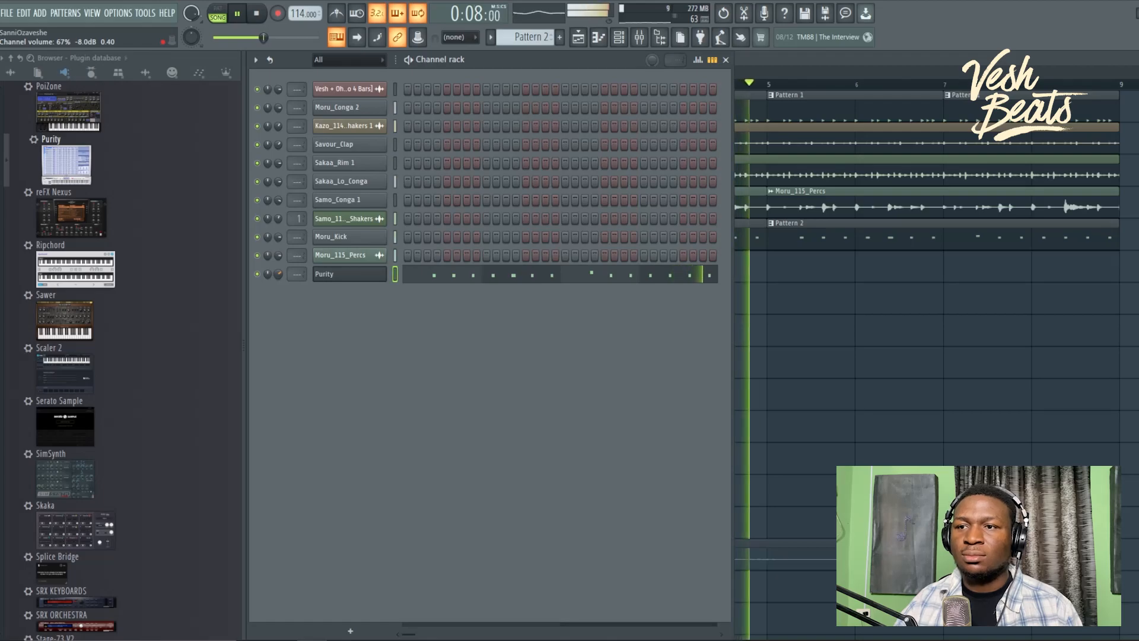
key(space)
key(F9)
scroll(153, 445, up, 15)
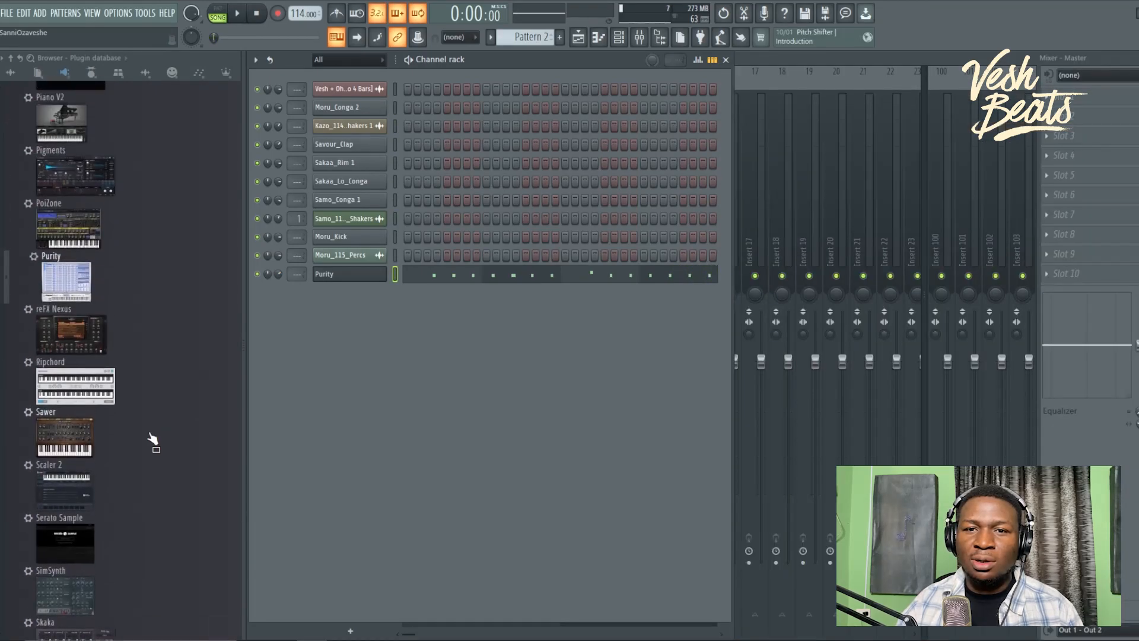
scroll(145, 458, down, 7)
scroll(145, 463, down, 5)
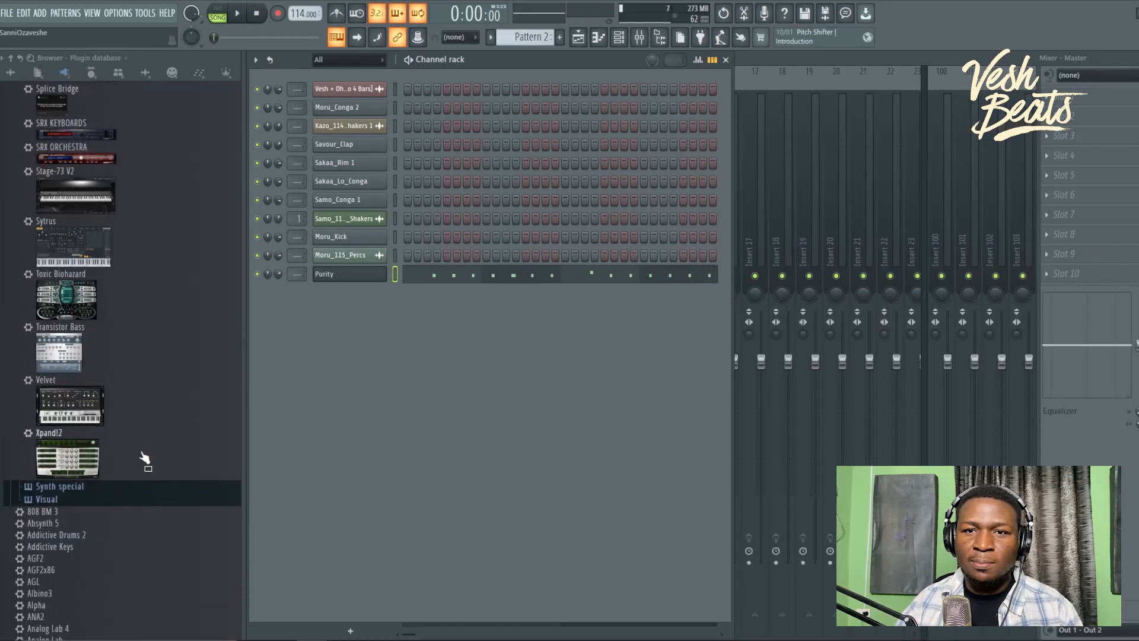
Step: Add a Sytrus channel, step from the Digi preset to Squelch, and start recording with a count-in
drag(73, 230, 371, 315)
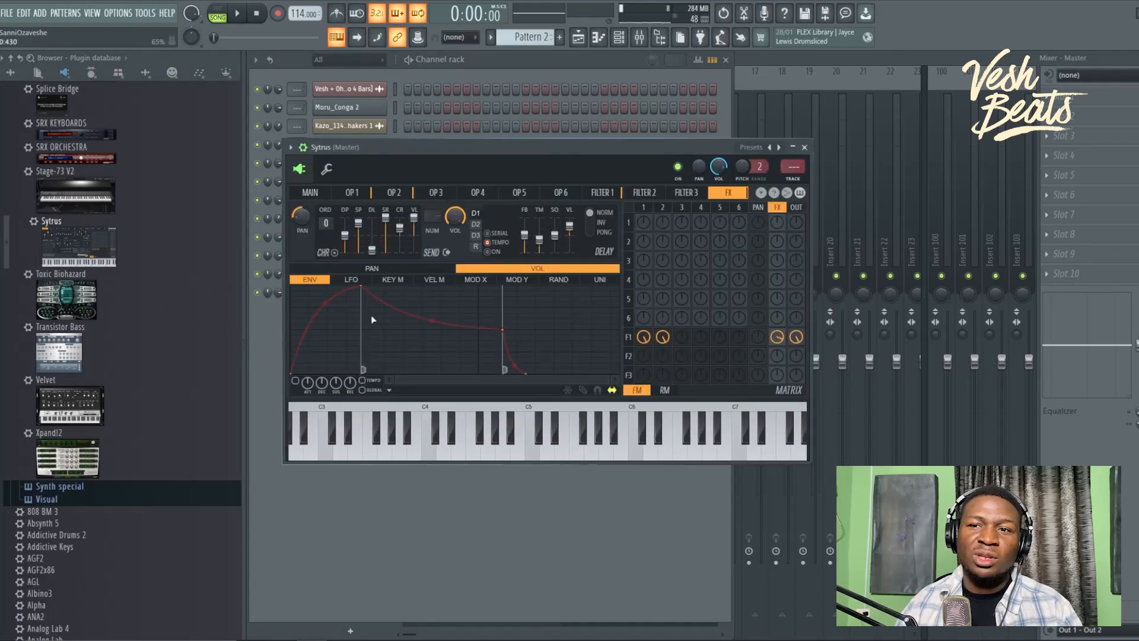
click(755, 147)
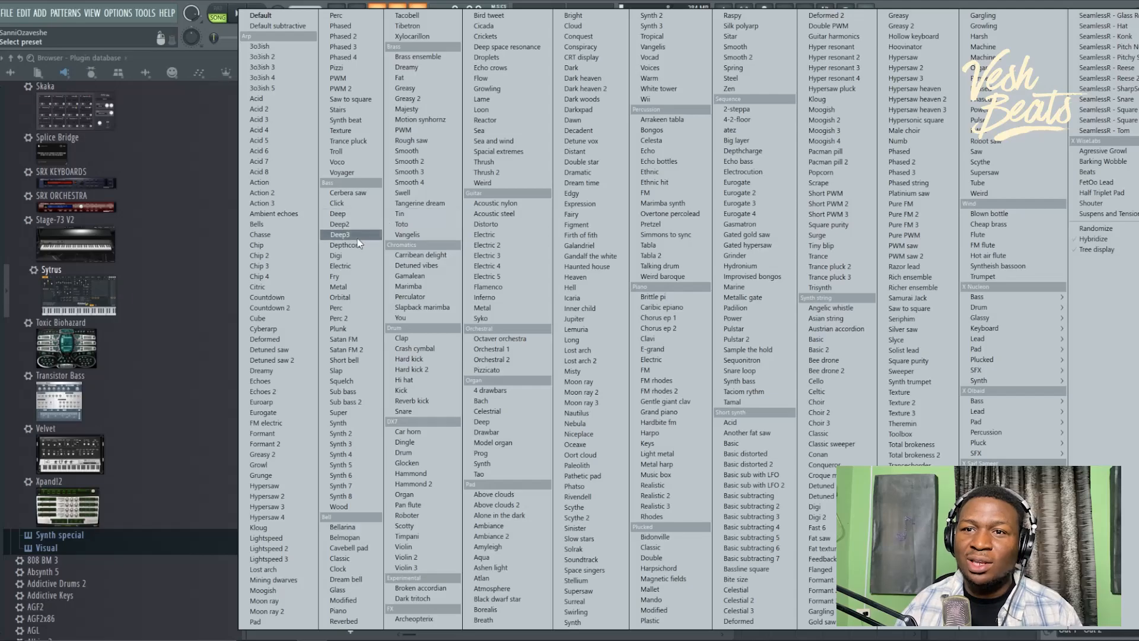
click(347, 255)
key(space)
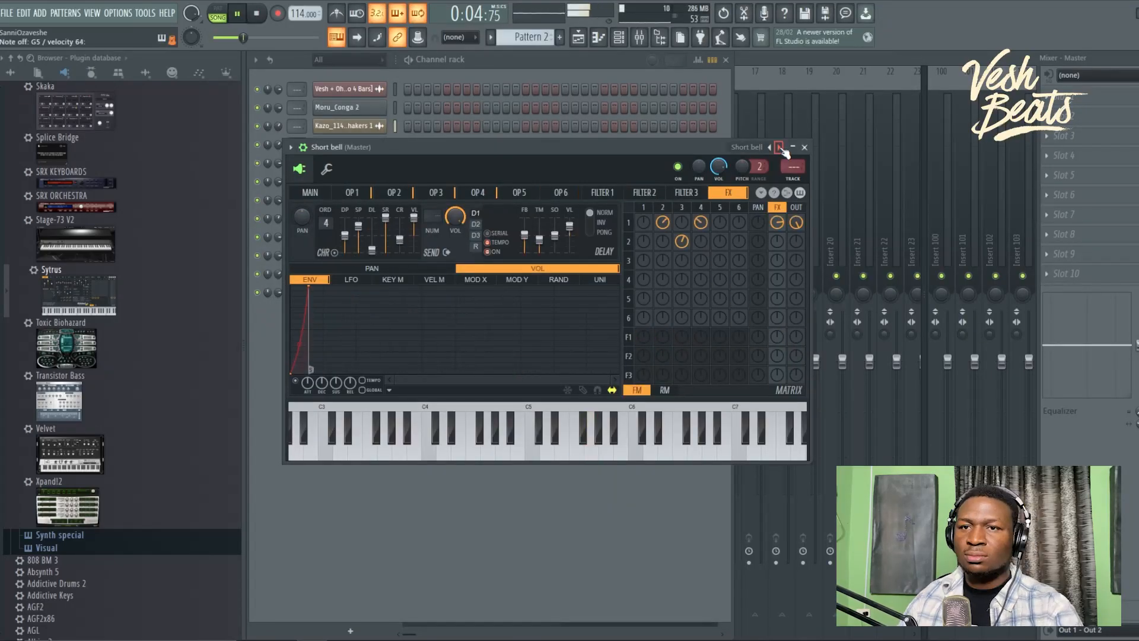
click(779, 147)
click(779, 147)
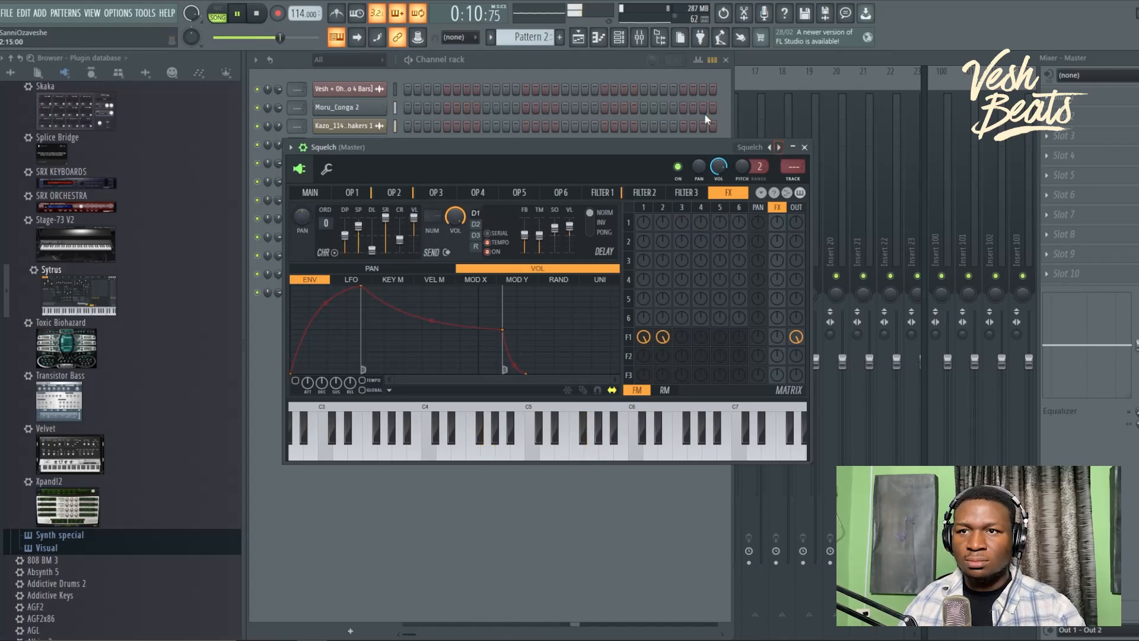
click(582, 60)
click(278, 13)
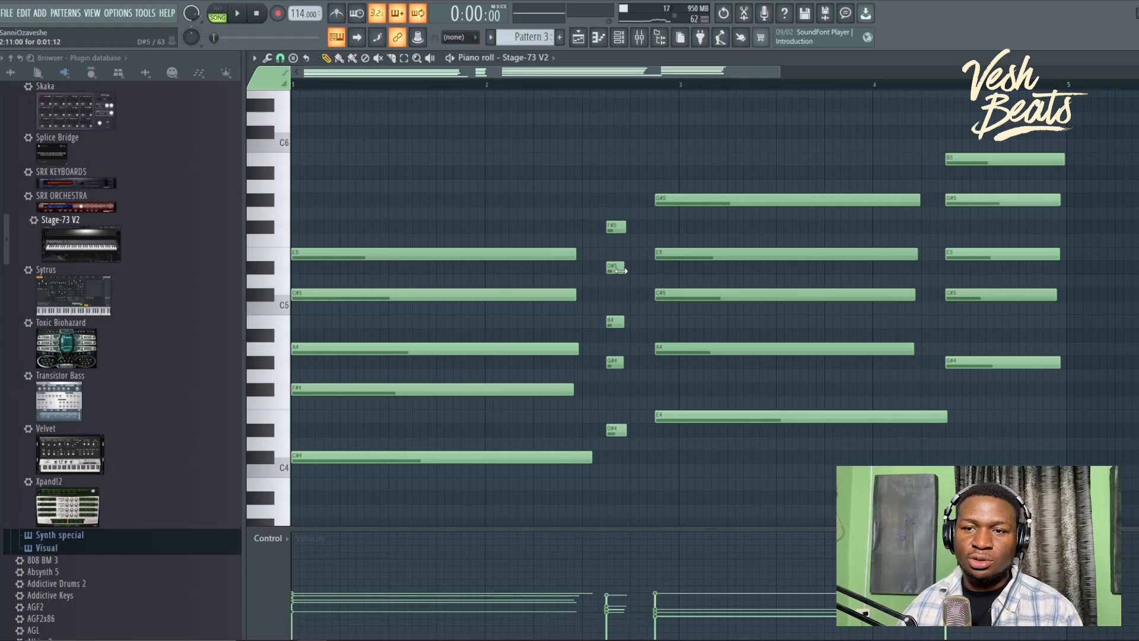
Step: Play back the recorded Stage-73 V2 chords twice, previewing G3 and A3, then close the piano roll
scroll(547, 380, down, 3)
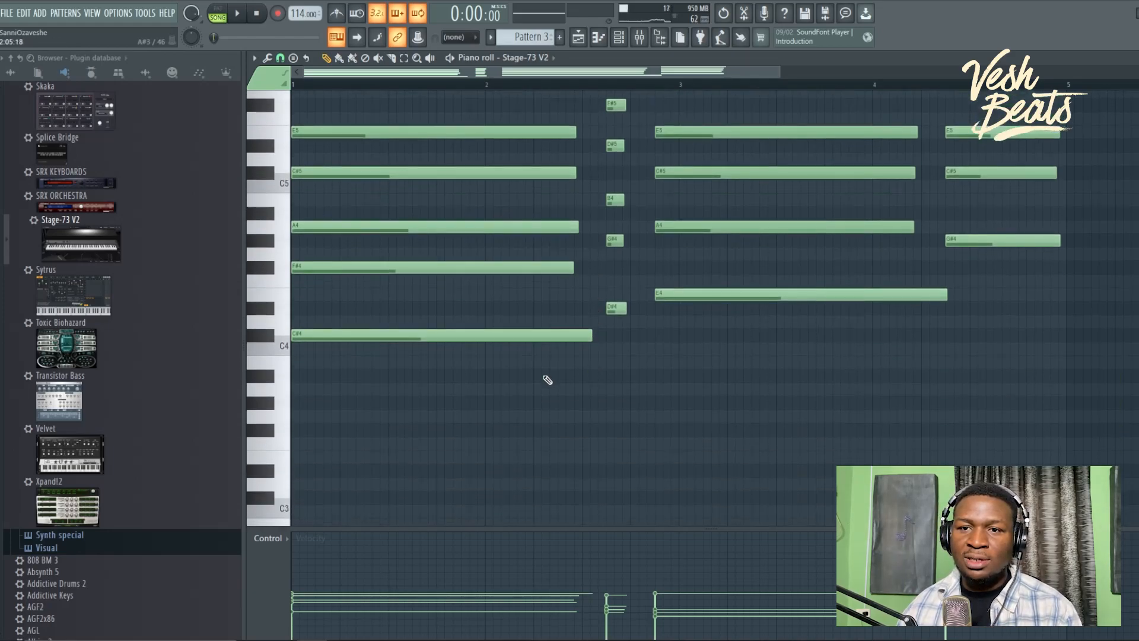
drag(287, 415, 287, 396)
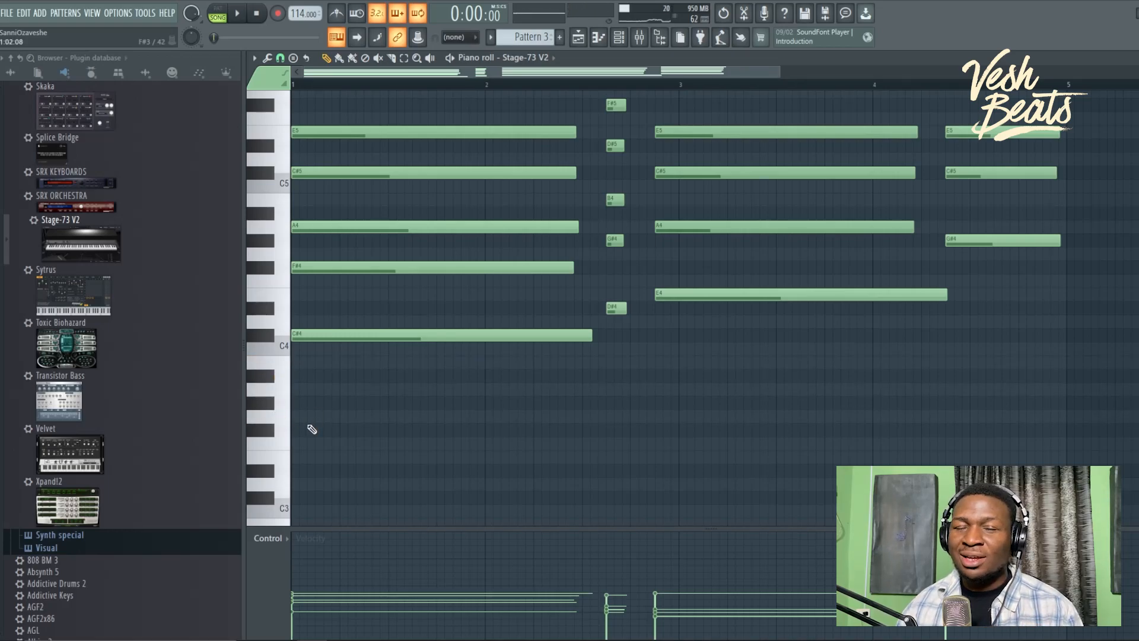
scroll(305, 442, up, 2)
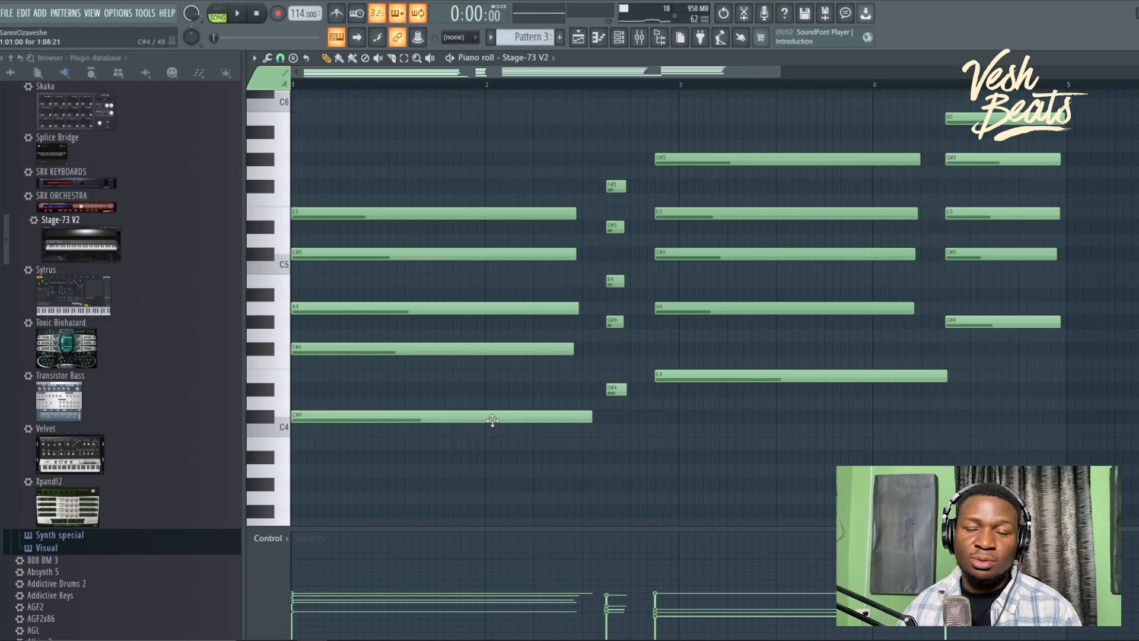
key(space)
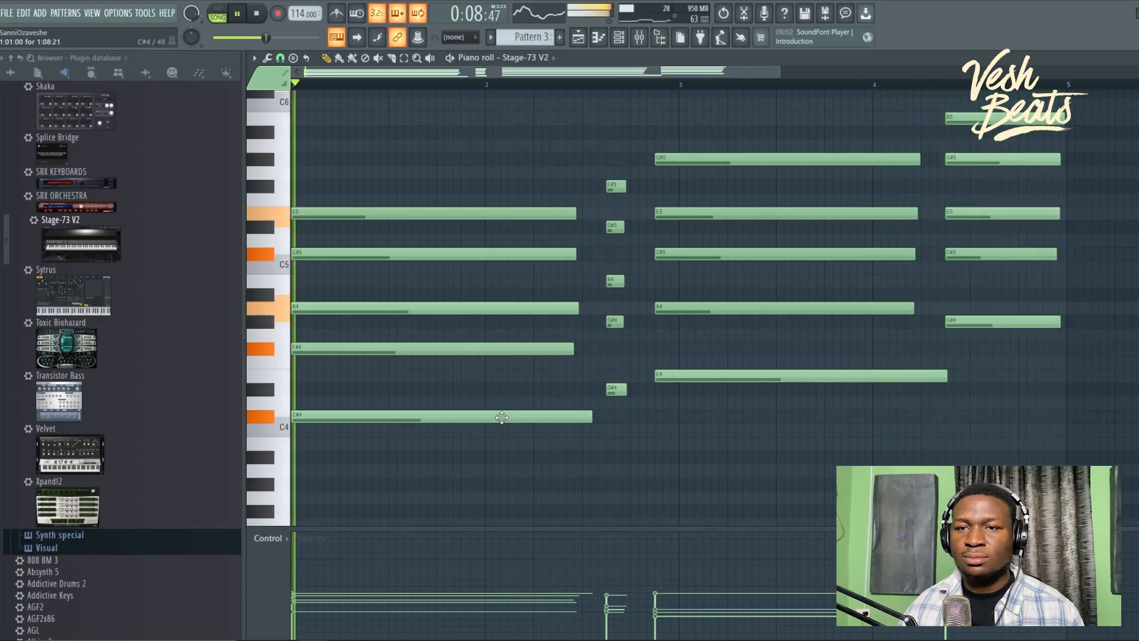
key(space)
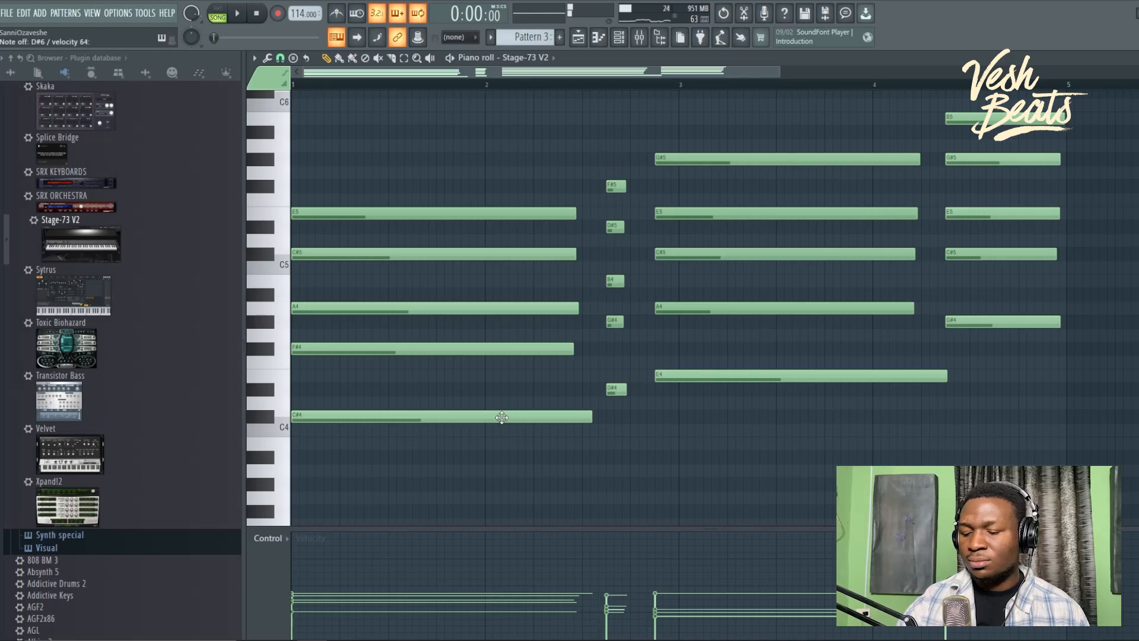
key(space)
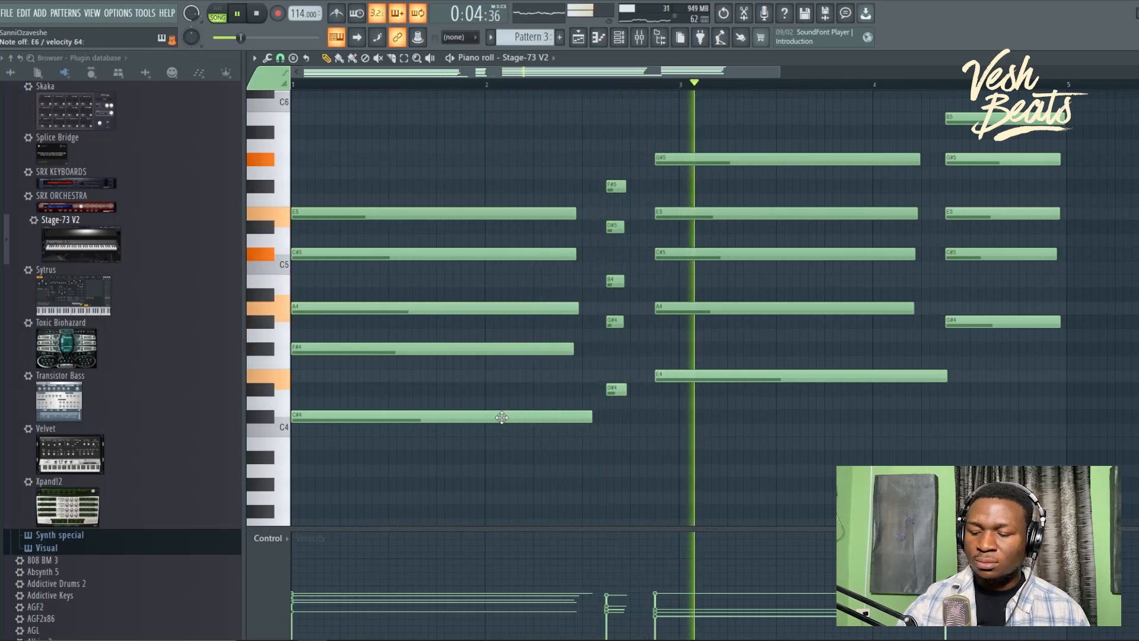
key(space)
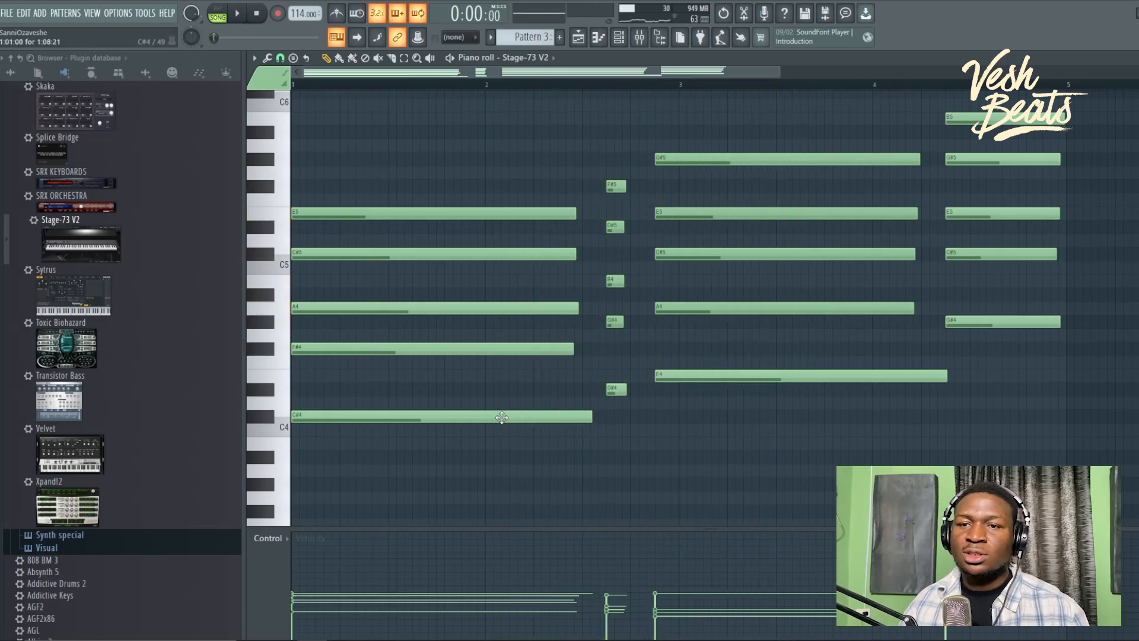
key(F7)
Step: Transpose the Pattern 2 Purity melody down to around C#5 and play the arrangement
key(F6)
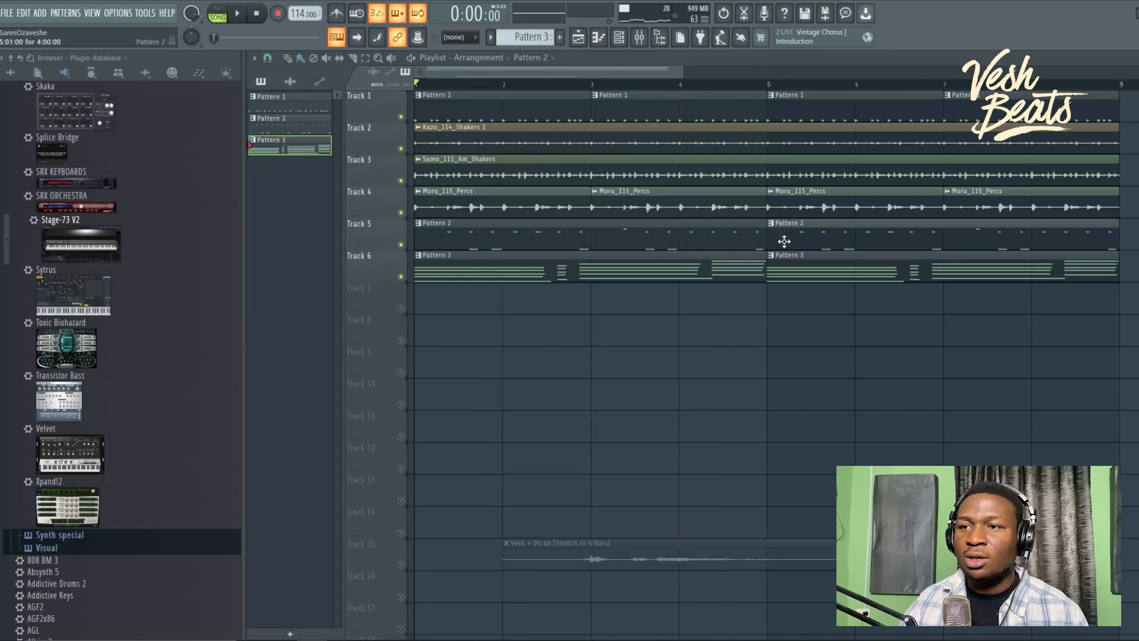
double_click(784, 241)
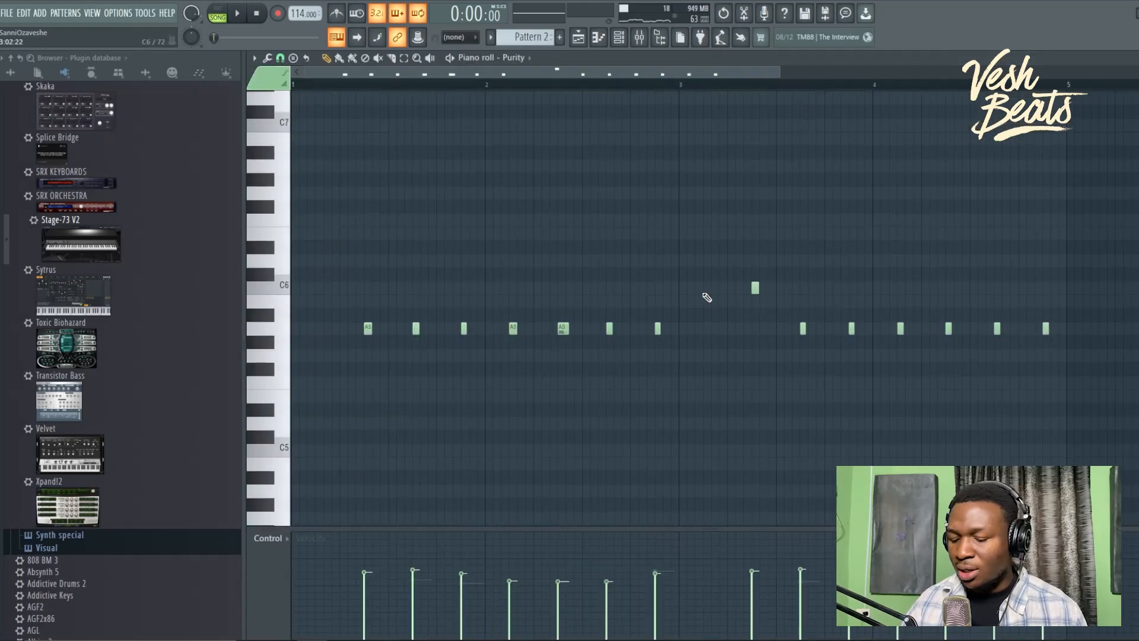
key(Up)
key(Down)
key(Down)
key(Down)
key(Down)
key(Down)
key(Down)
key(Down)
key(Down)
key(Down)
key(space)
key(F7)
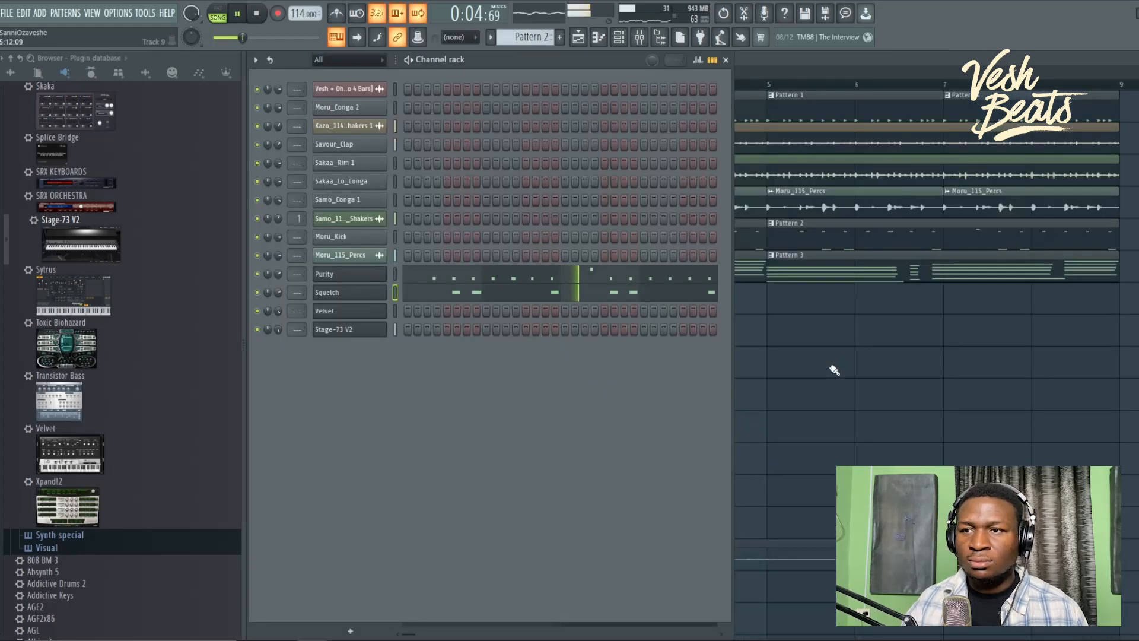
key(F6)
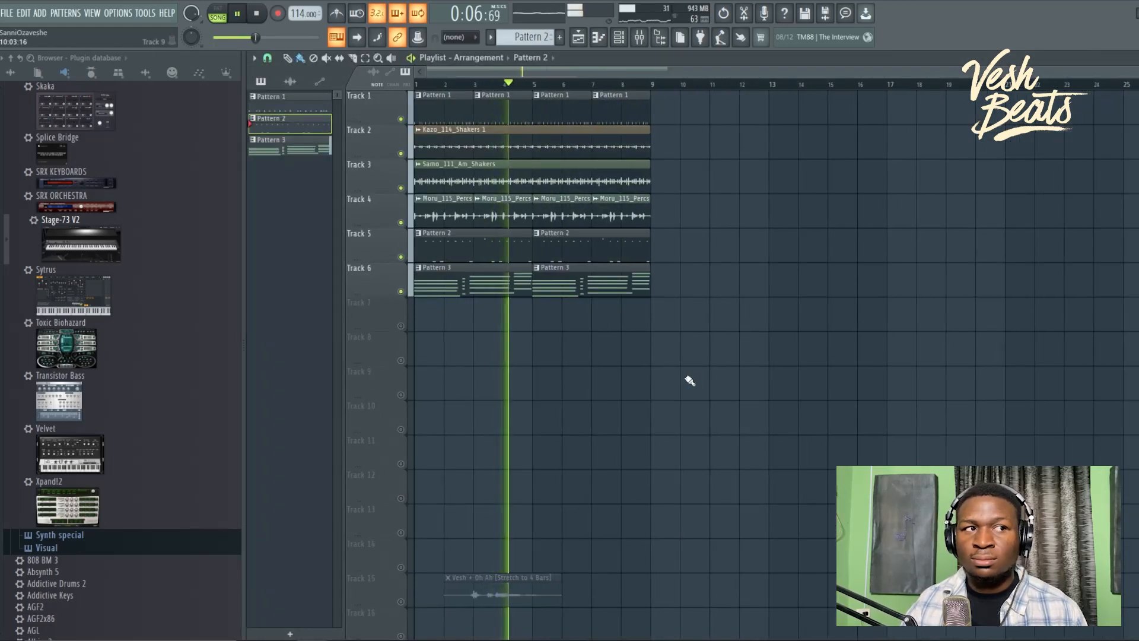
Step: Fit bars 1–9 in the playlist, make Pattern 3 current, and show its channel rack
ctrl+right_click(701, 378)
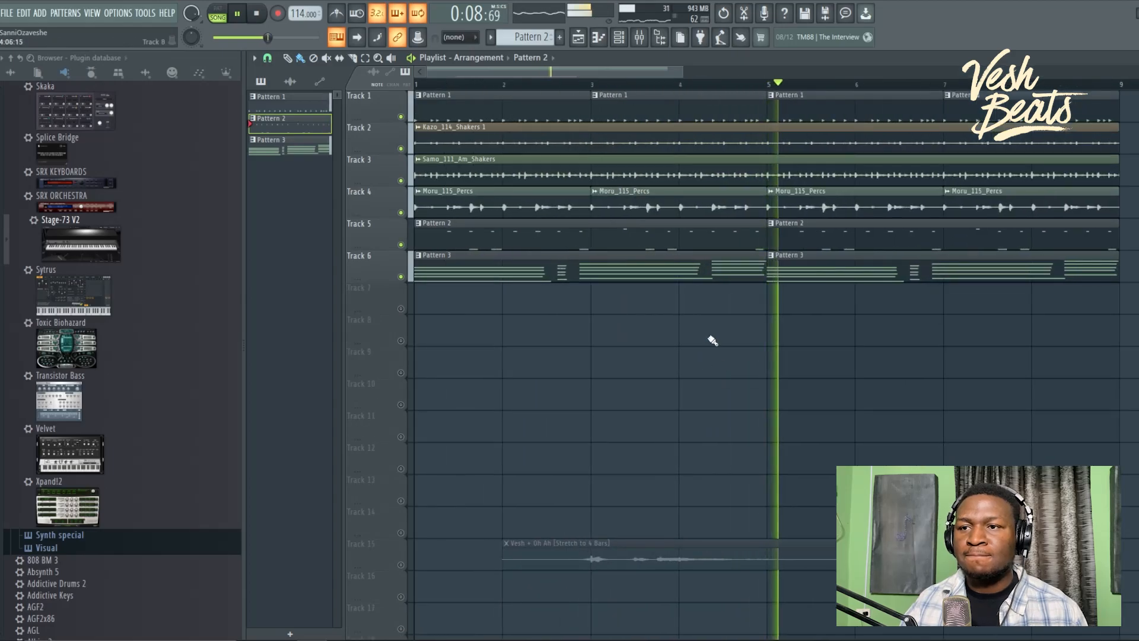
click(709, 272)
click(621, 42)
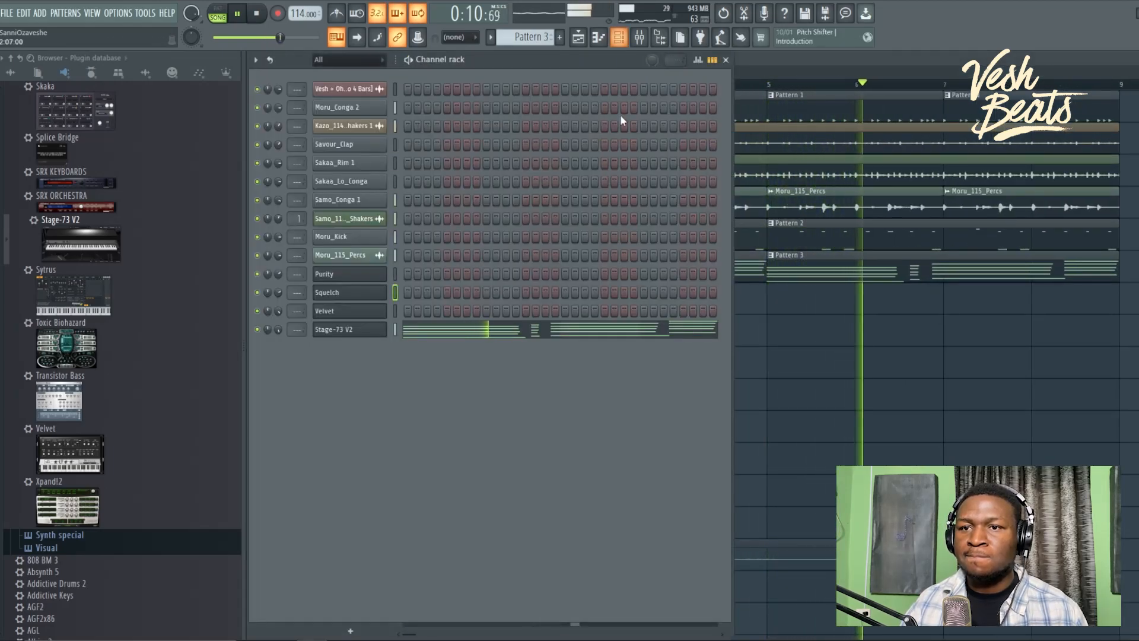
key(space)
scroll(122, 421, up, 8)
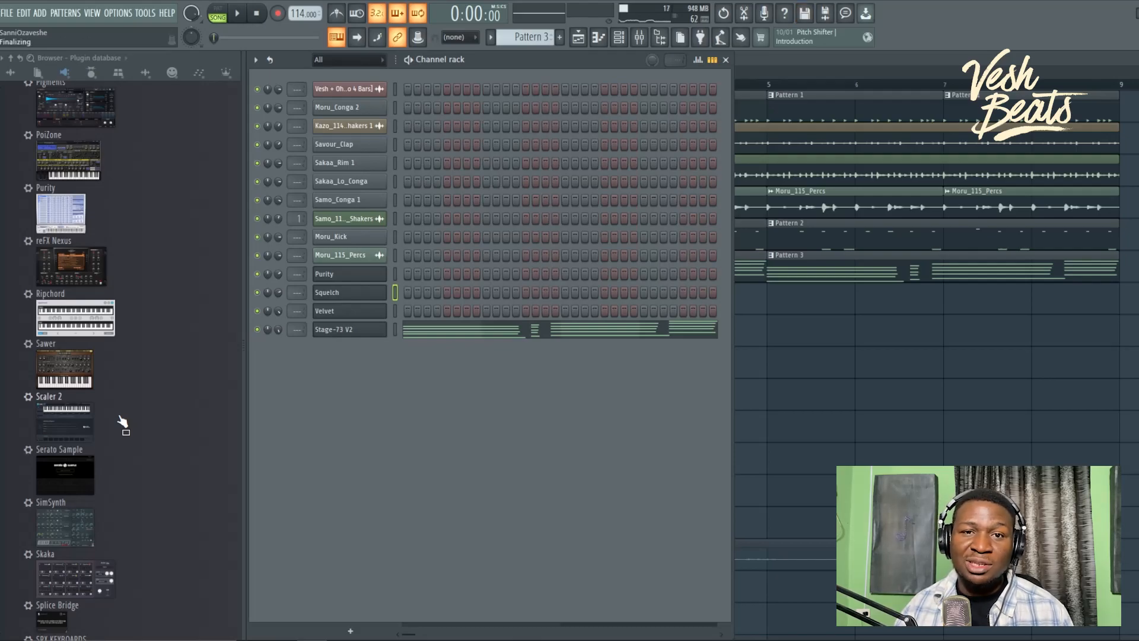
Step: Add a PoiZone synth channel and browse its Presets Library
scroll(122, 421, up, 1)
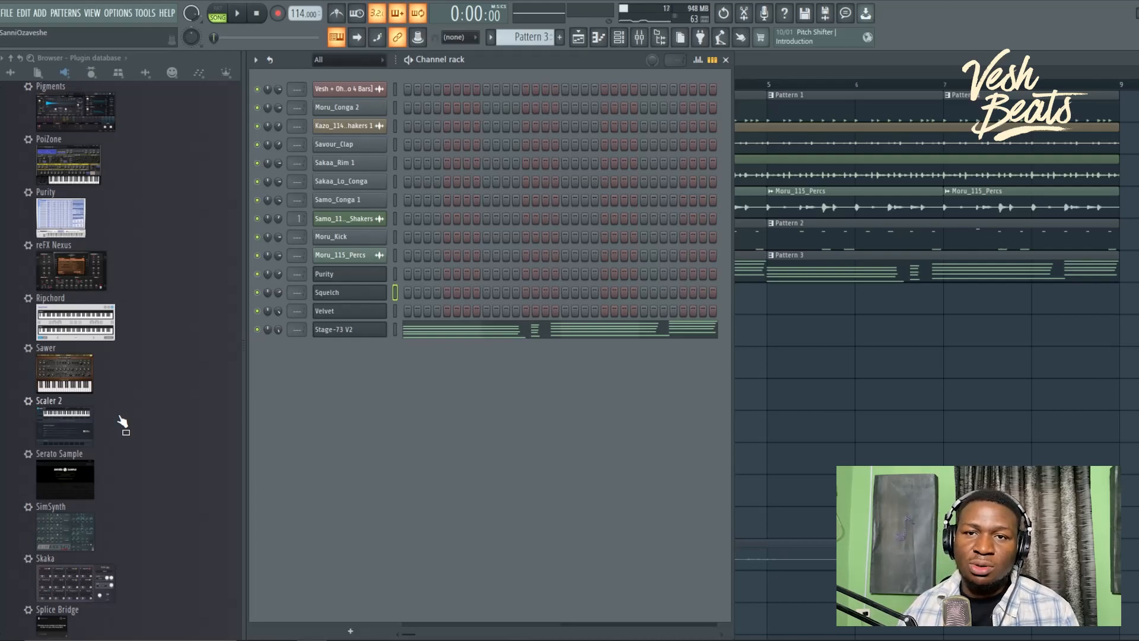
drag(74, 157, 389, 366)
click(419, 271)
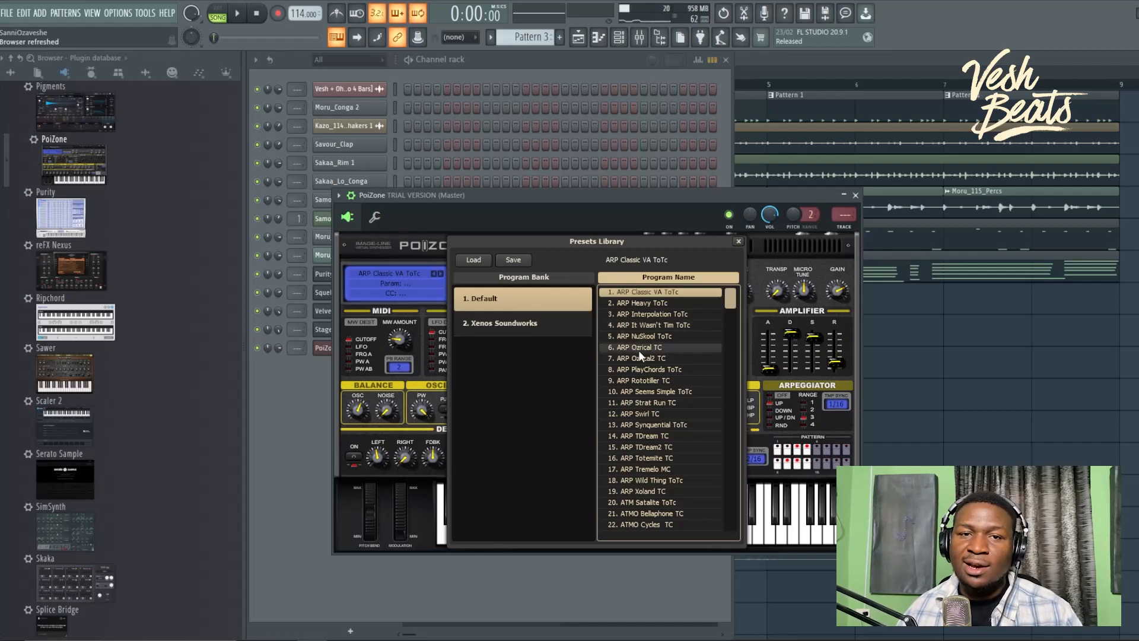
scroll(639, 351, down, 5)
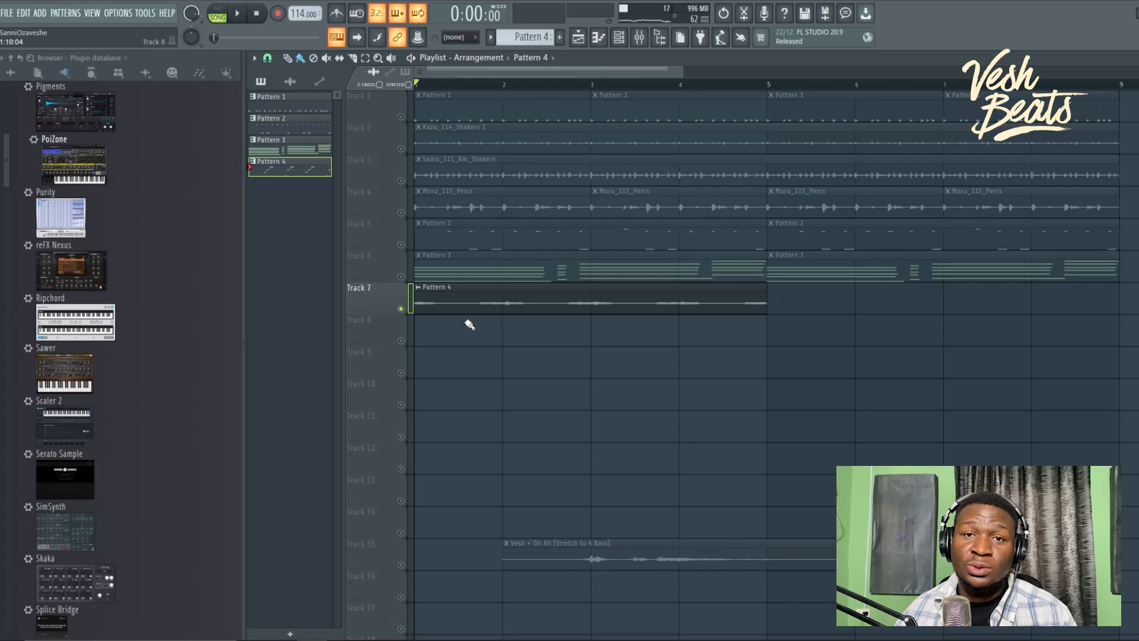
Step: While playing, unmute Track 6's chords and paint another Pattern 4 clip at bar 5 on Track 7
key(space)
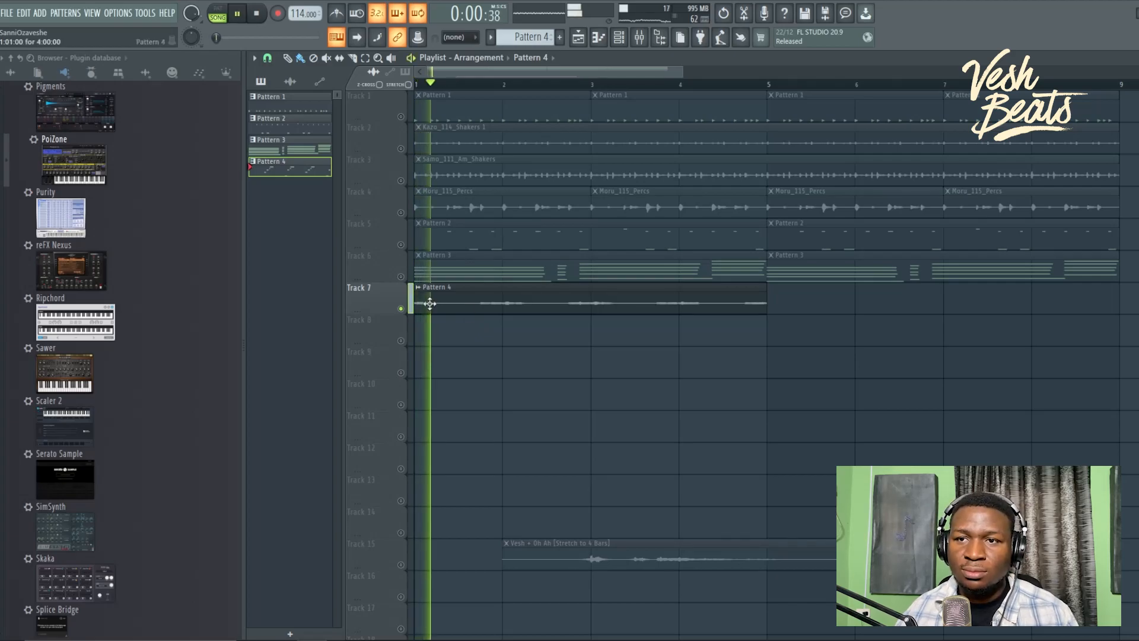
click(401, 277)
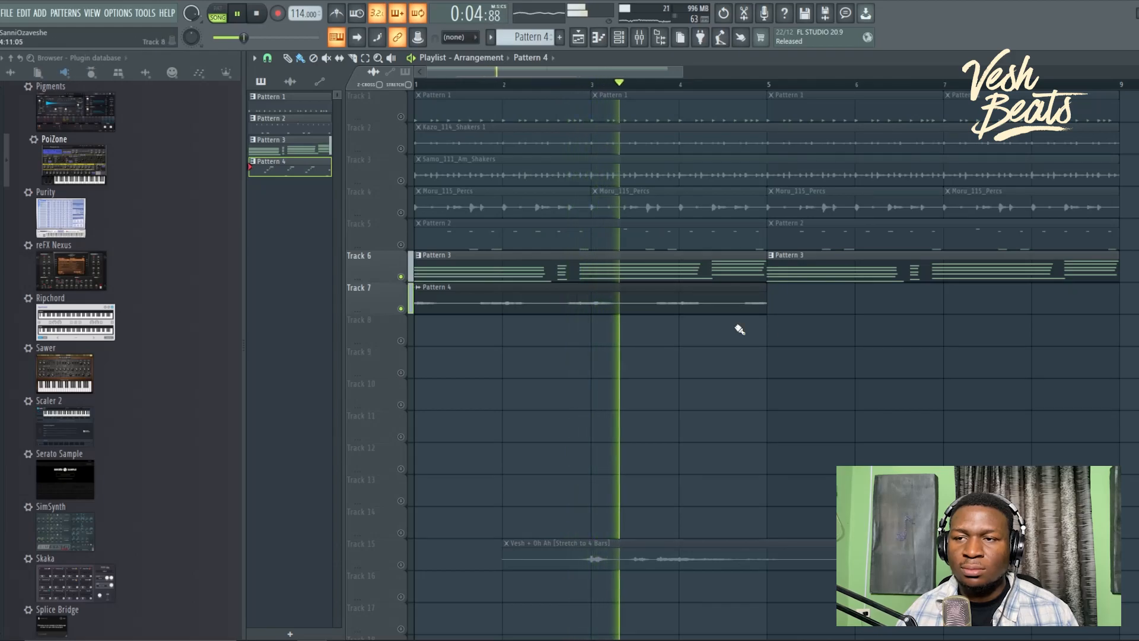
click(753, 310)
click(778, 310)
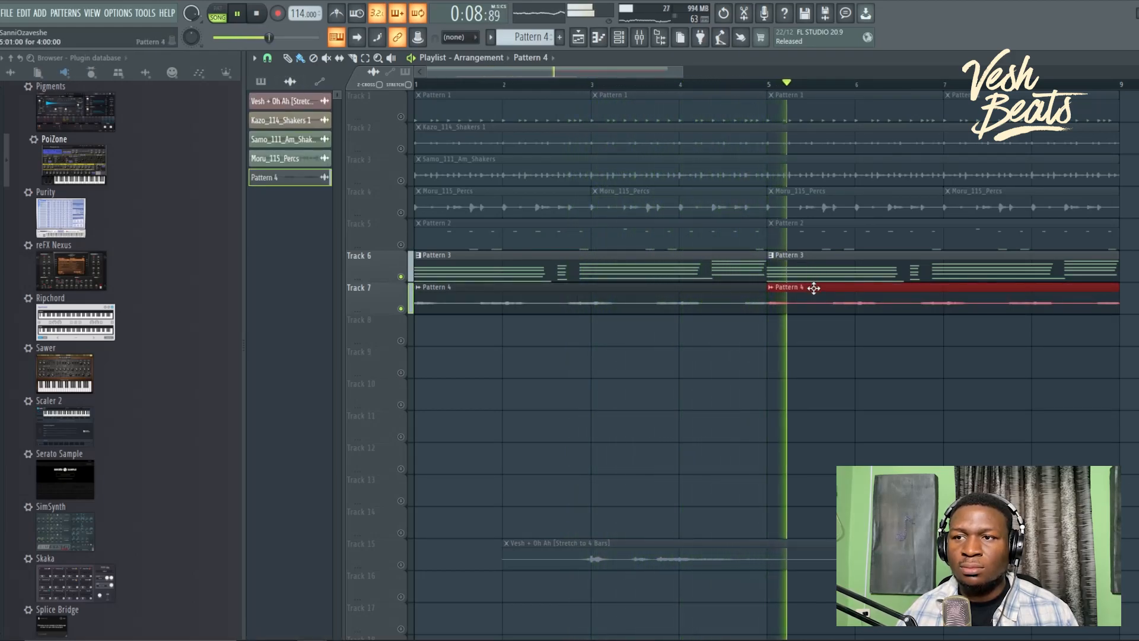
key(space)
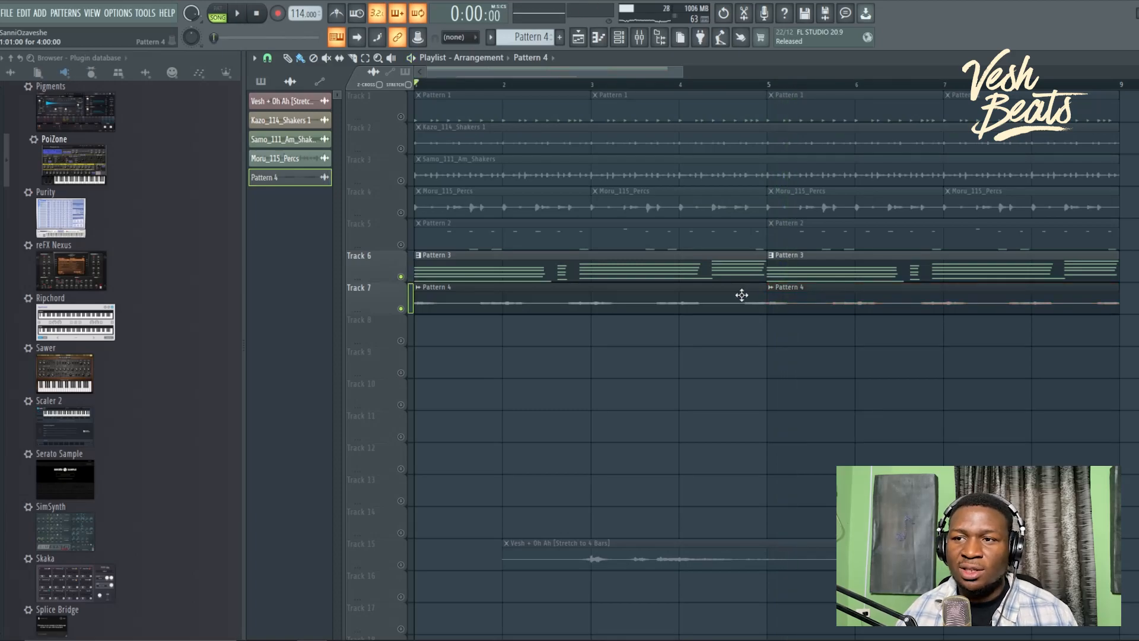
double_click(741, 295)
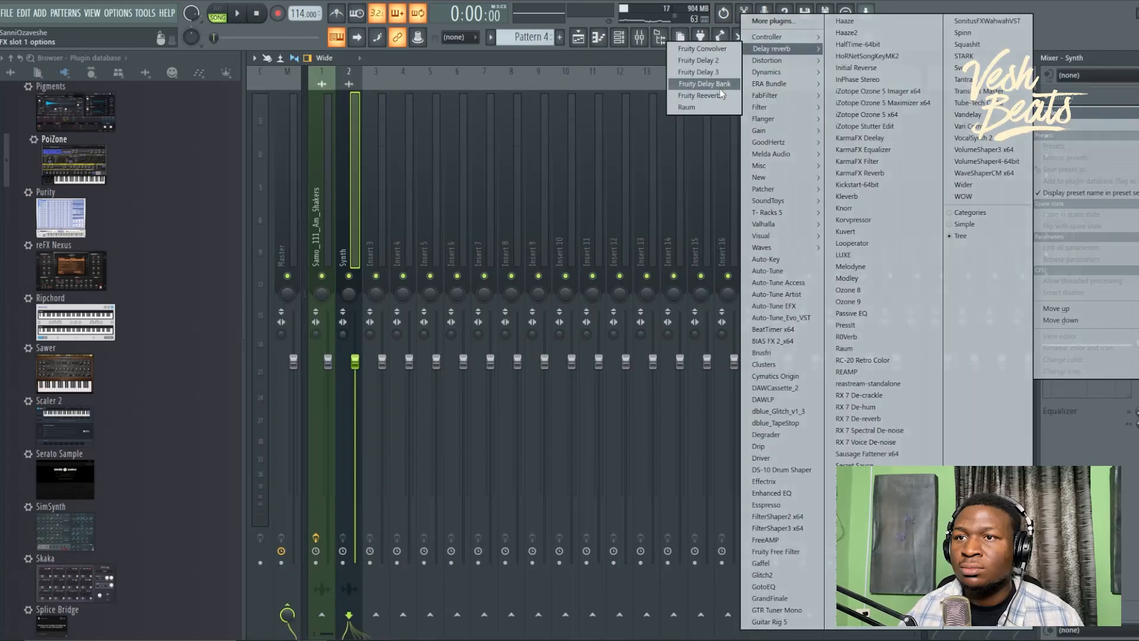
Step: Route the clip to its mixer insert, close Reeverb, and lower the Synth track's fader
click(706, 94)
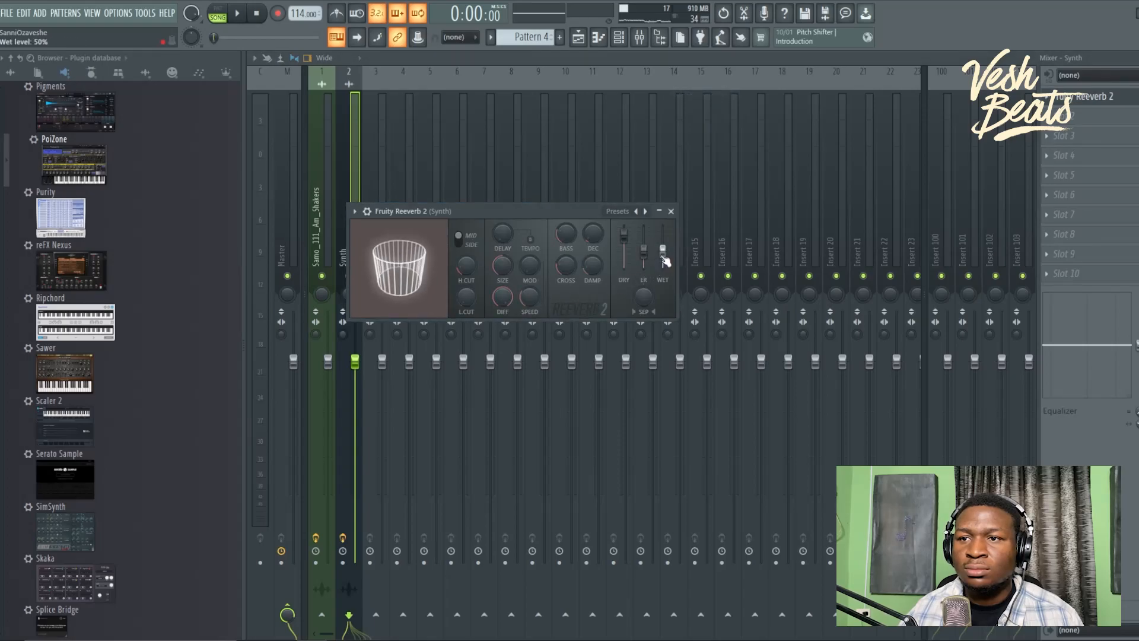
click(671, 211)
key(space)
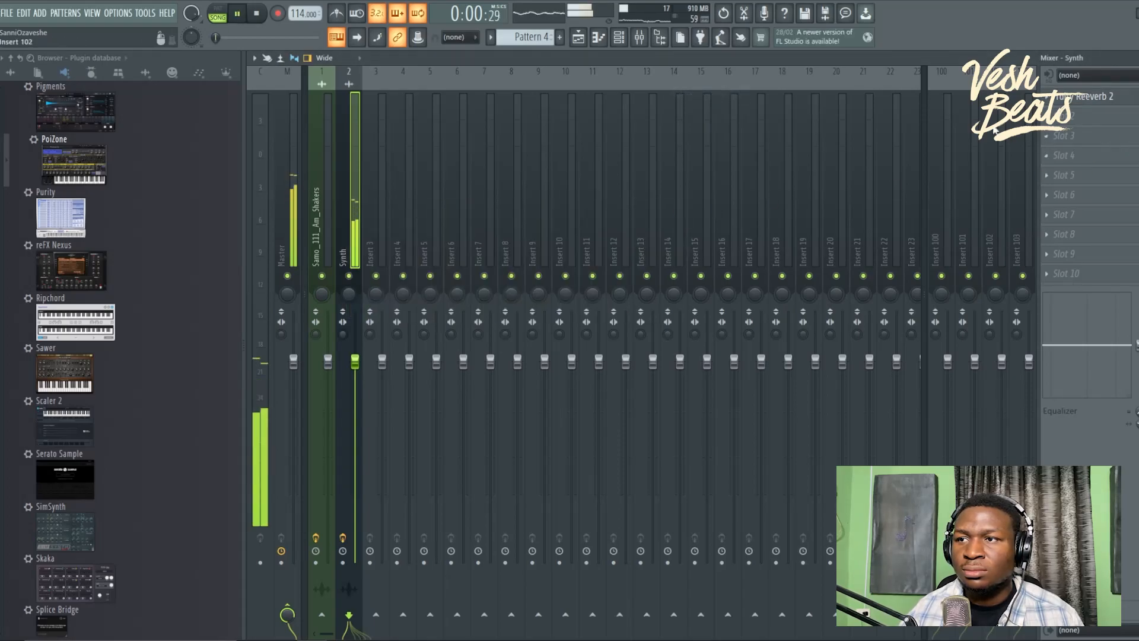
drag(355, 360, 354, 372)
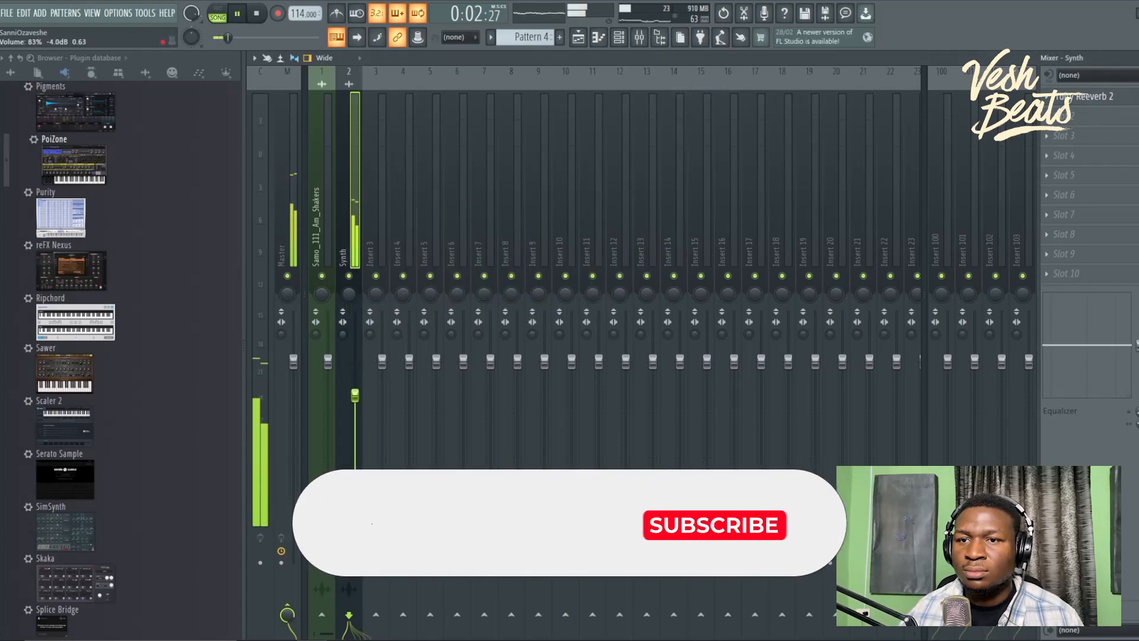
Step: Load SonitusFXDelayVST in the Synth insert's second slot with Right Factor 2, and adjust its mix
click(1081, 120)
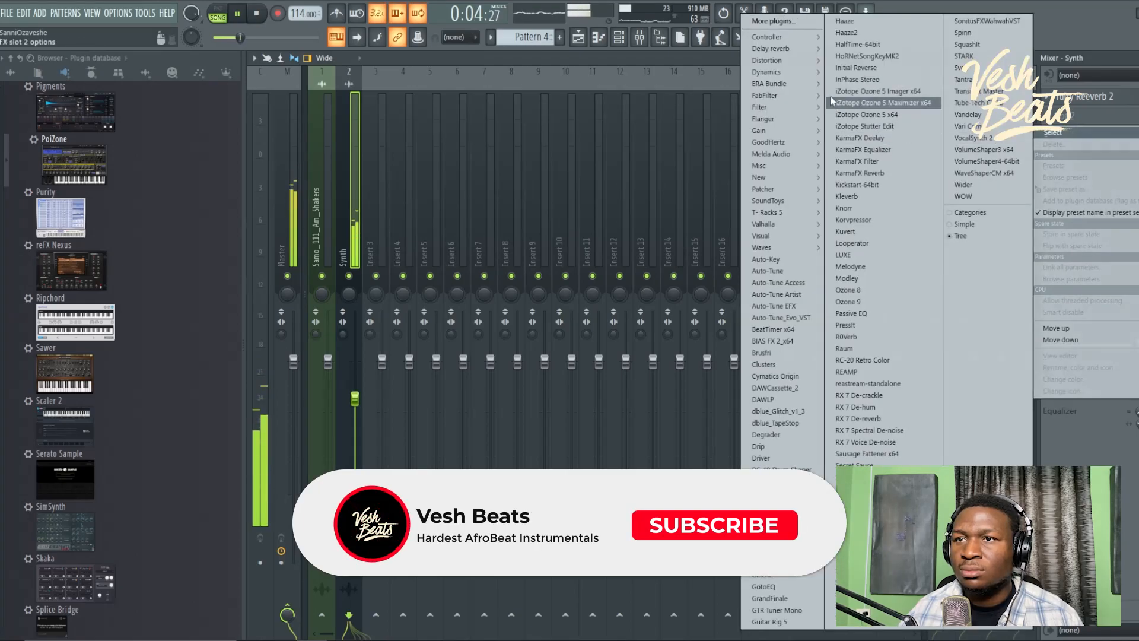
click(869, 535)
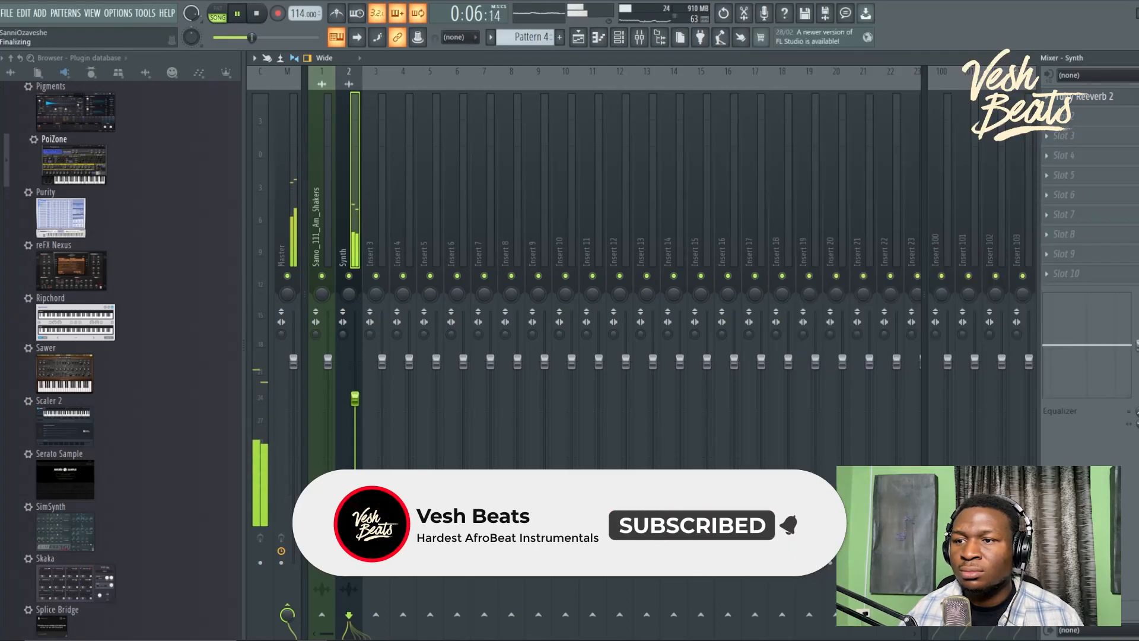
click(619, 293)
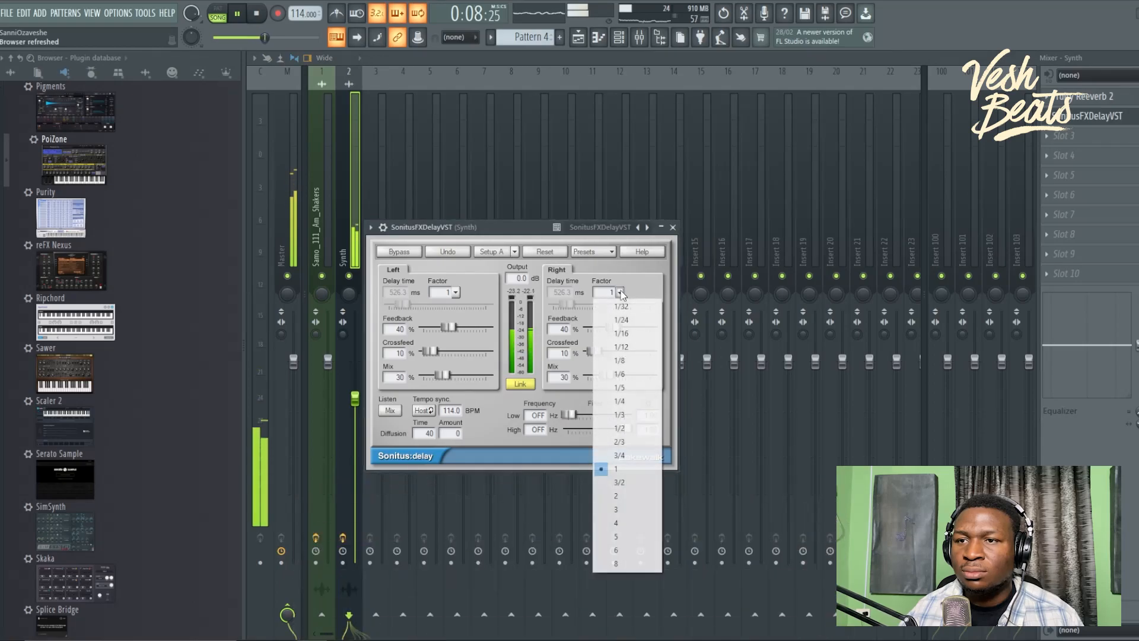
click(620, 498)
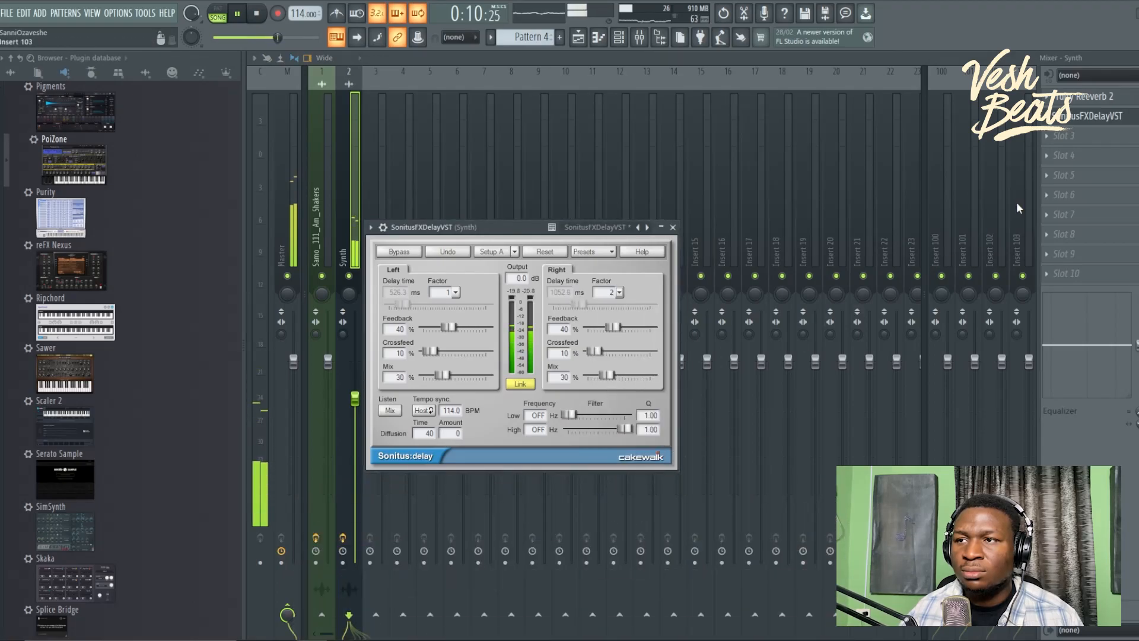
drag(1137, 116, 1137, 164)
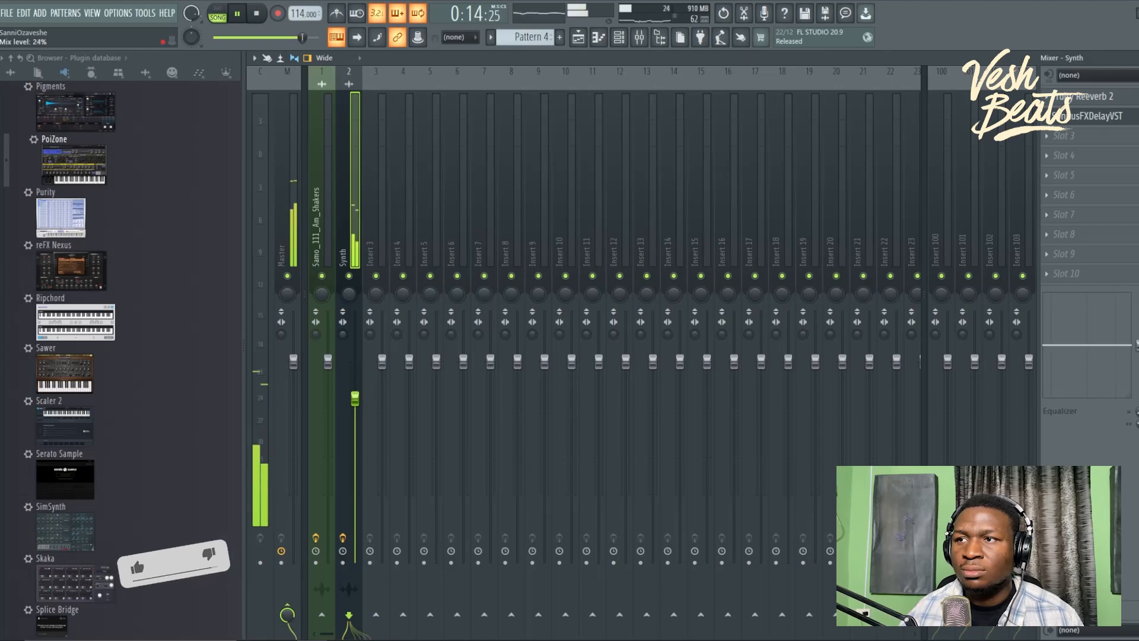
Step: Close the mixer, unmute Track 5, and select Pattern 3 in the playlist
click(1134, 58)
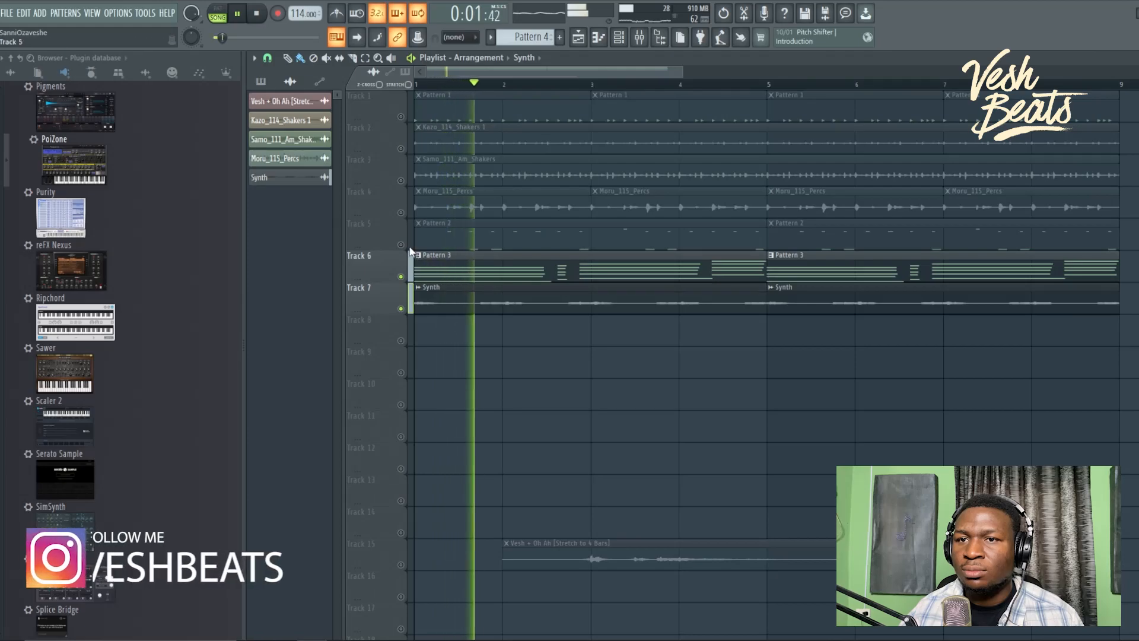
click(401, 244)
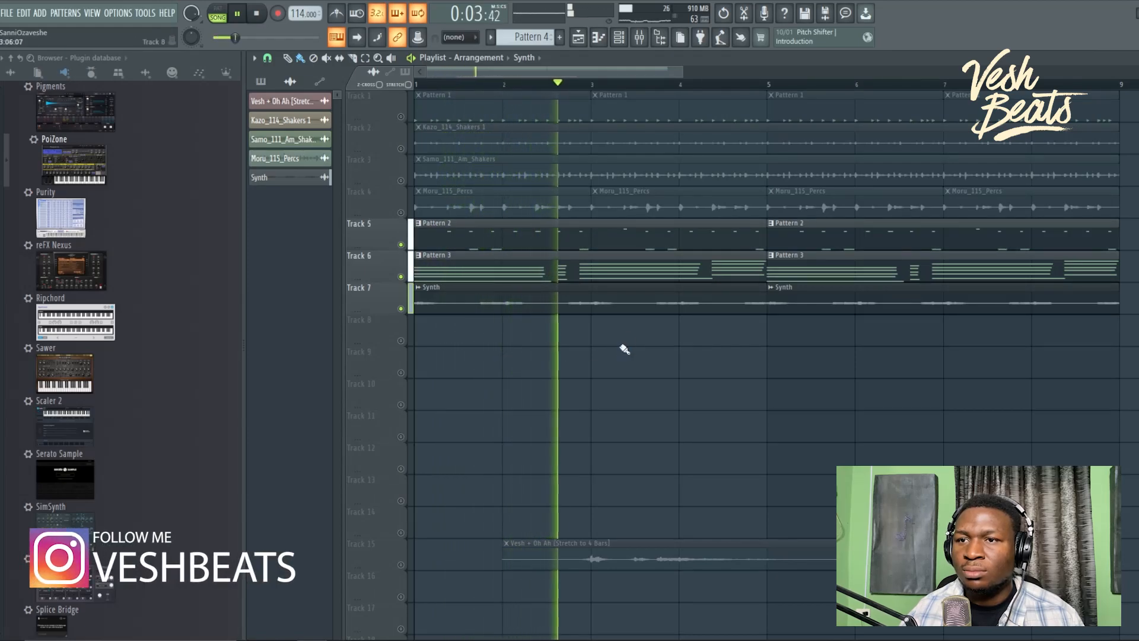
click(646, 267)
Step: Delete the PoiZone channel from the channel rack
click(619, 37)
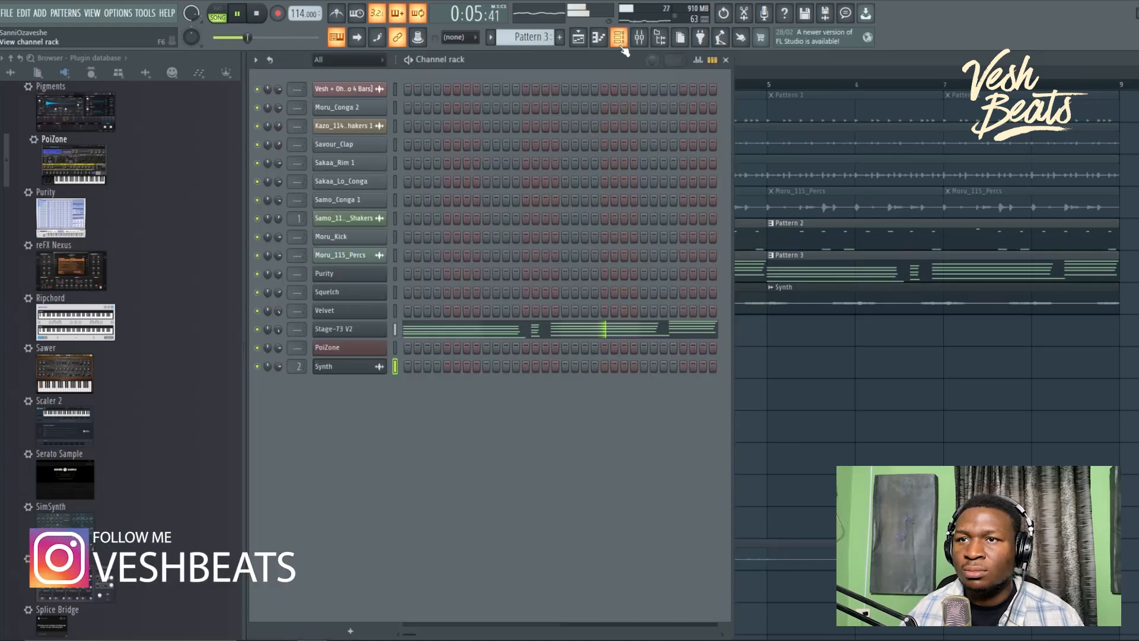
right_click(374, 347)
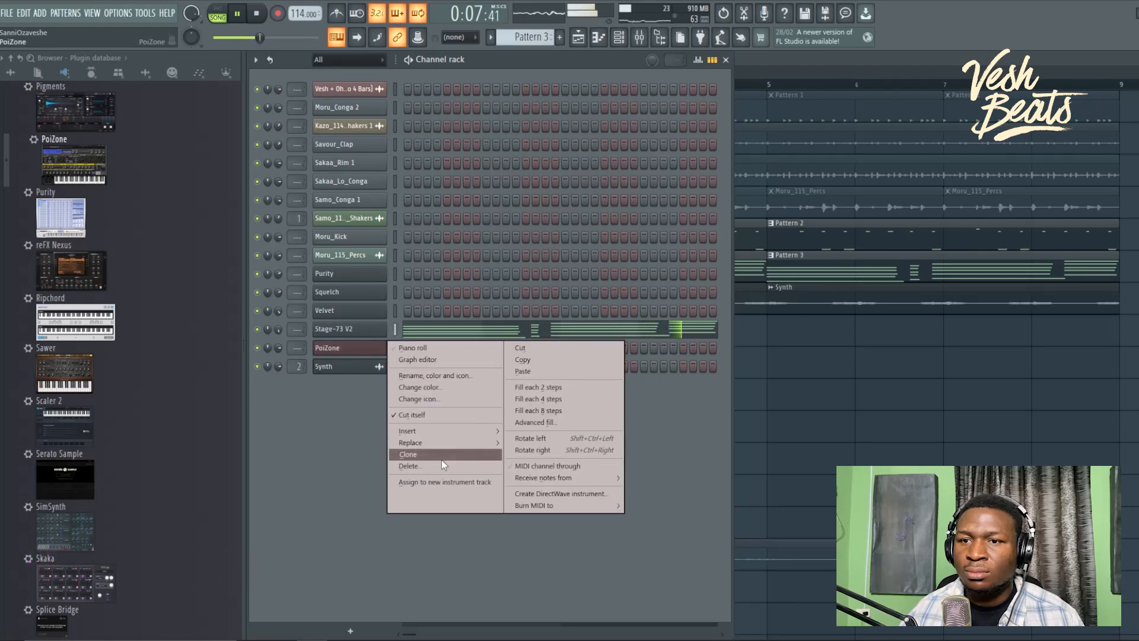
click(408, 466)
key(Return)
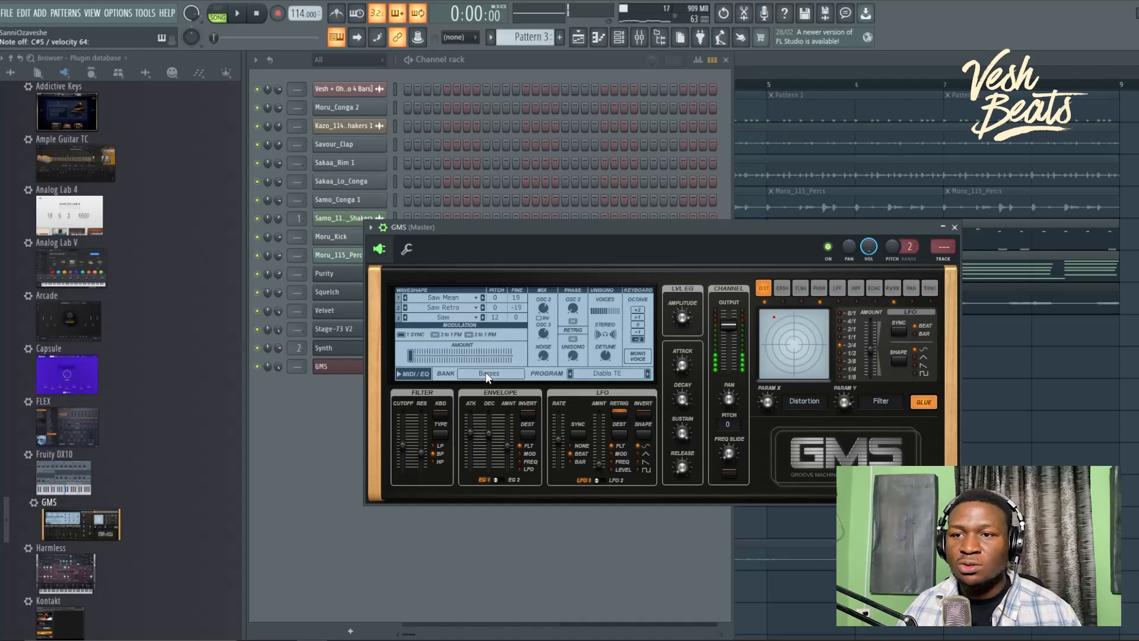
Step: With the GMS channel in front, play Pattern 3 and arm recording for a melody
click(296, 422)
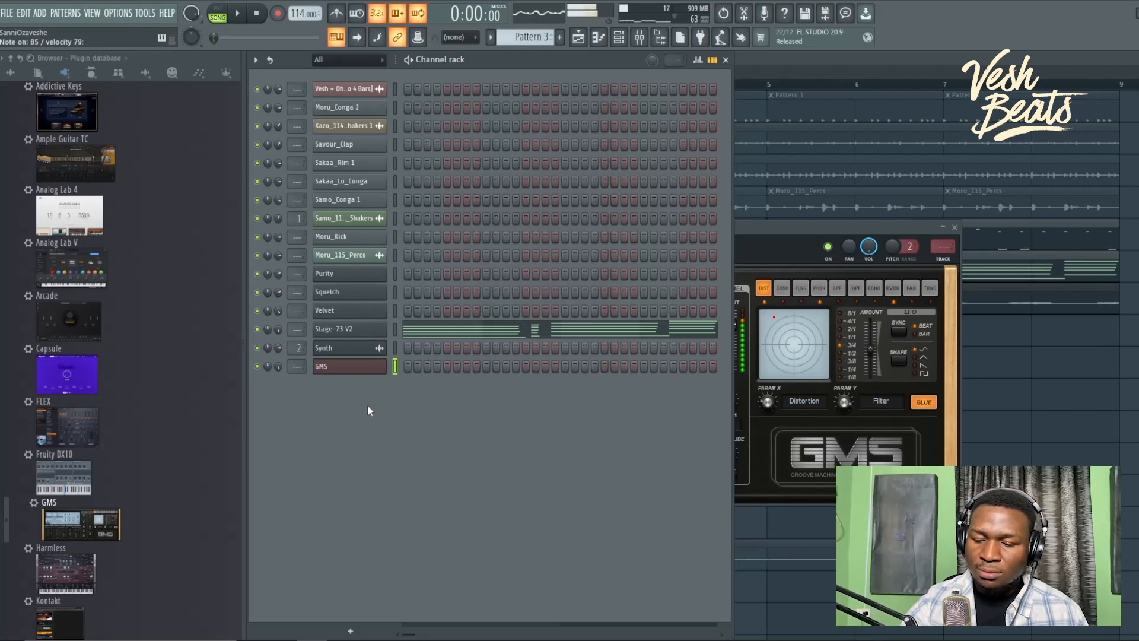
key(space)
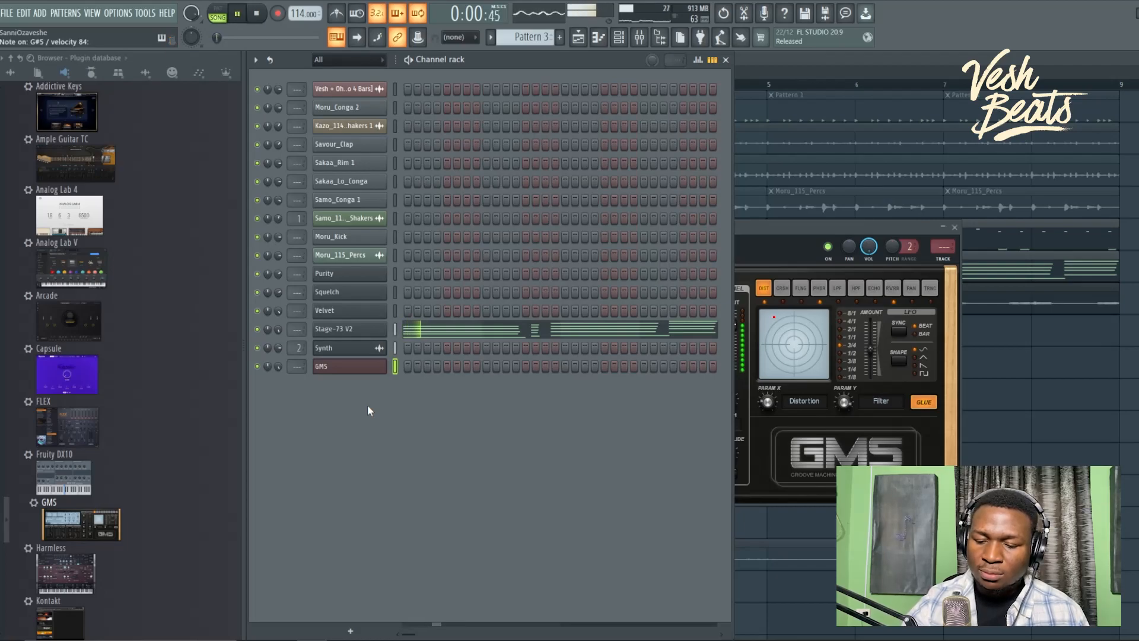
click(279, 14)
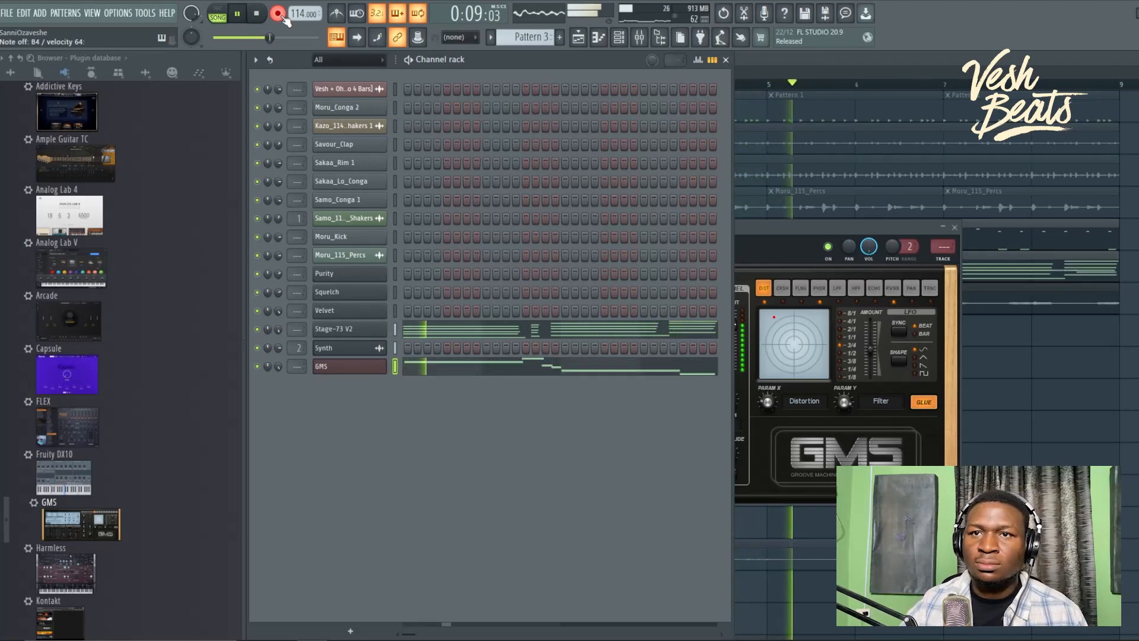
Step: Quantize the GMS melody in its piano roll, play it back, and close the editor
click(449, 373)
key(alt+q)
key(Return)
scroll(449, 375, down, 3)
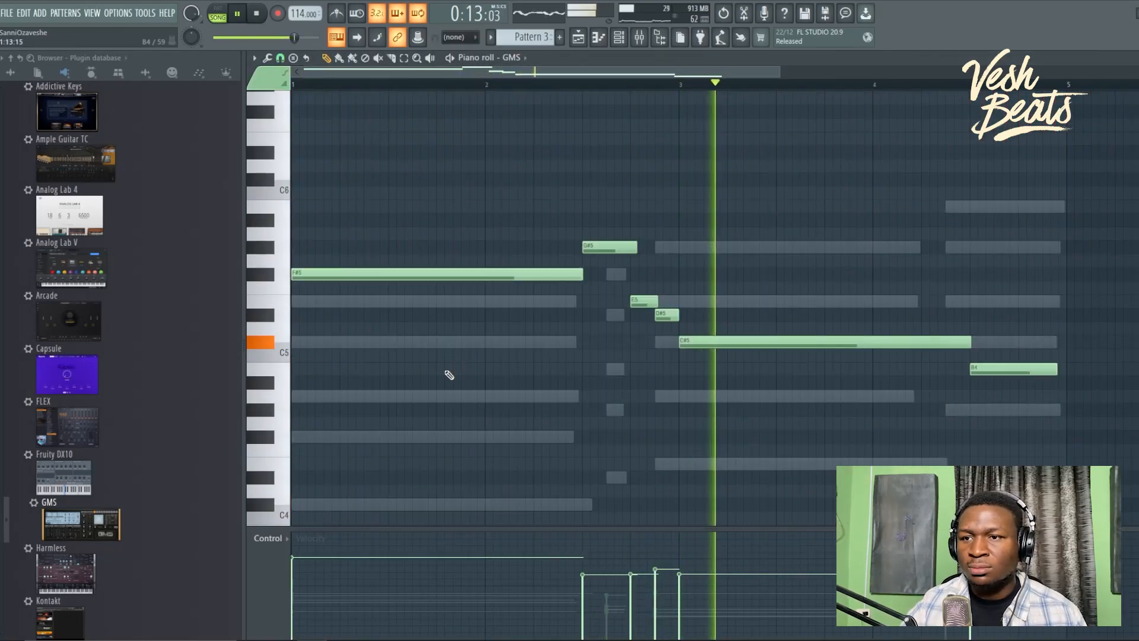
scroll(1075, 401, up, 3)
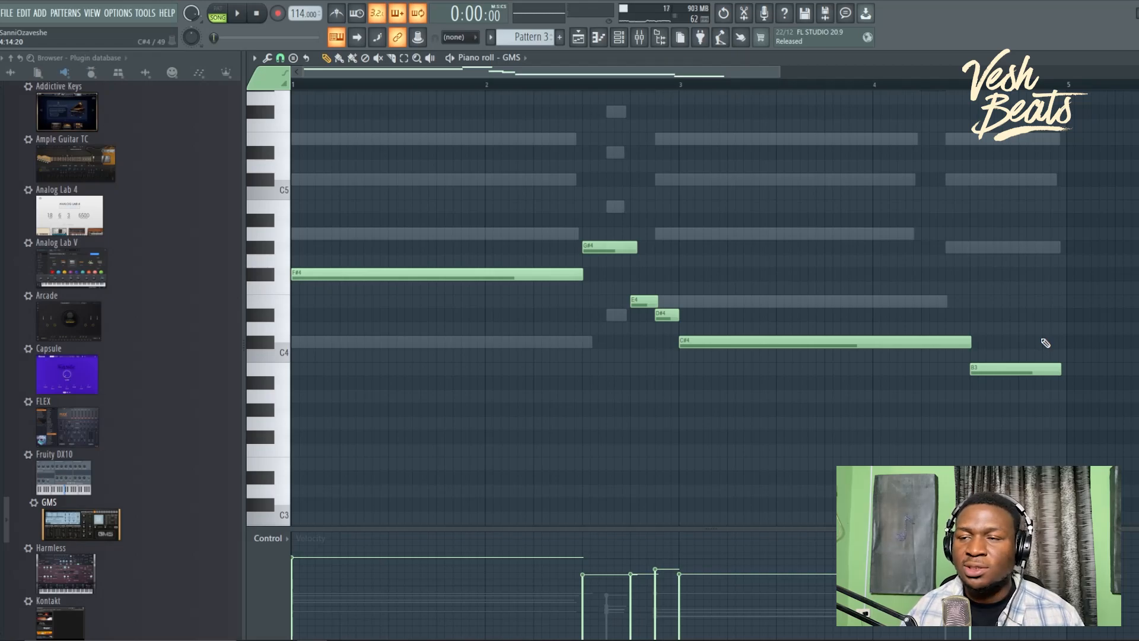
key(space)
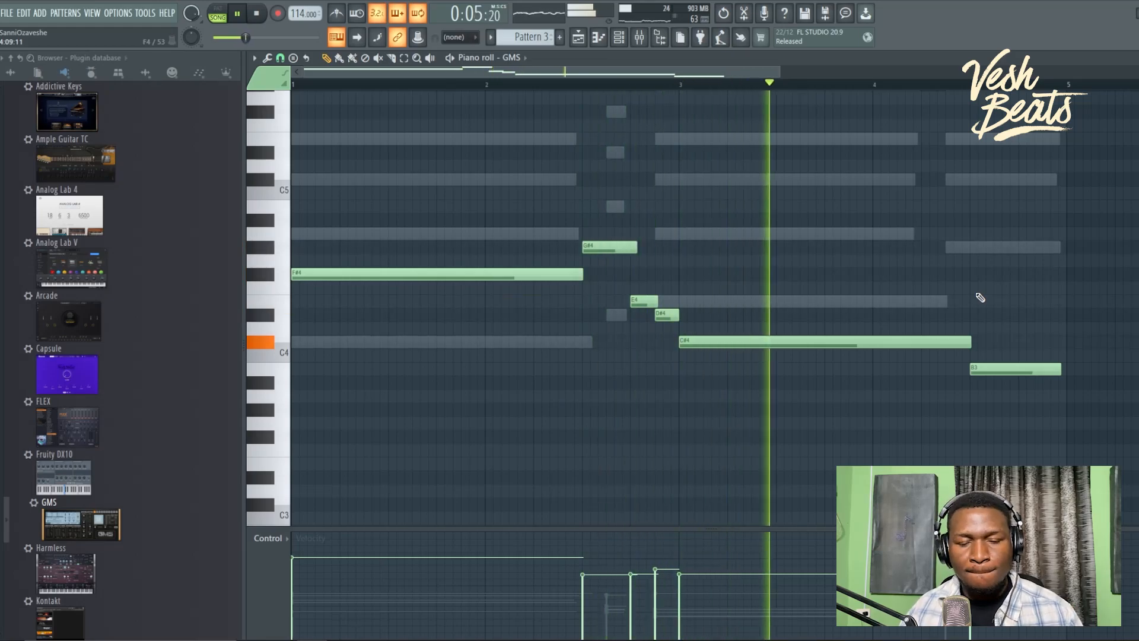
key(F7)
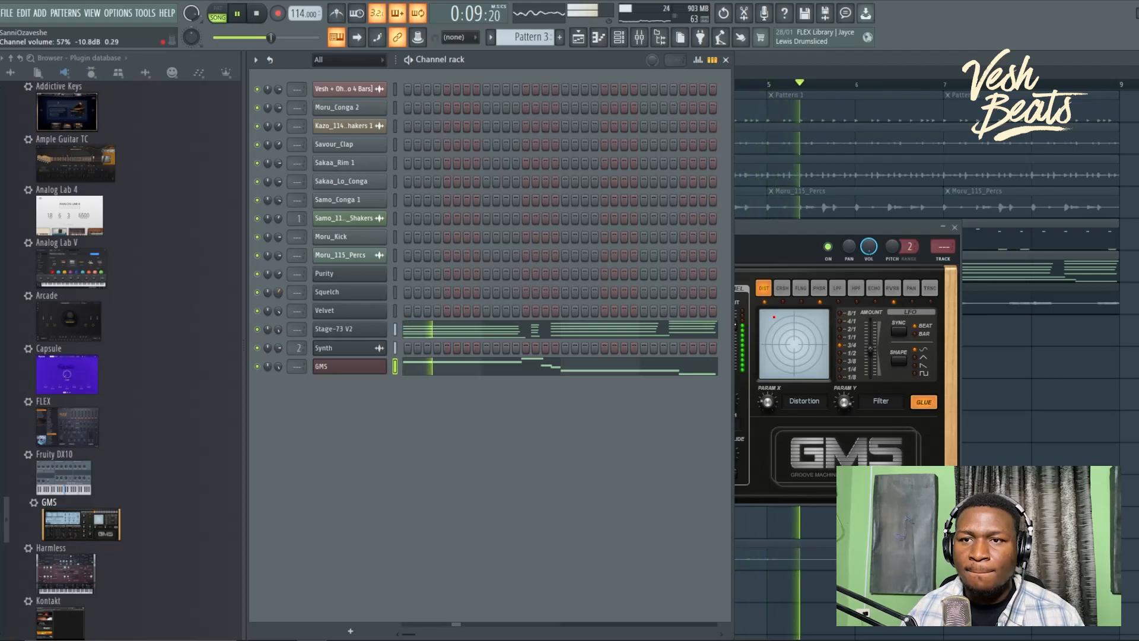
Step: Stop playback and assign the Squelch synth to mixer insert 3
key(space)
click(325, 292)
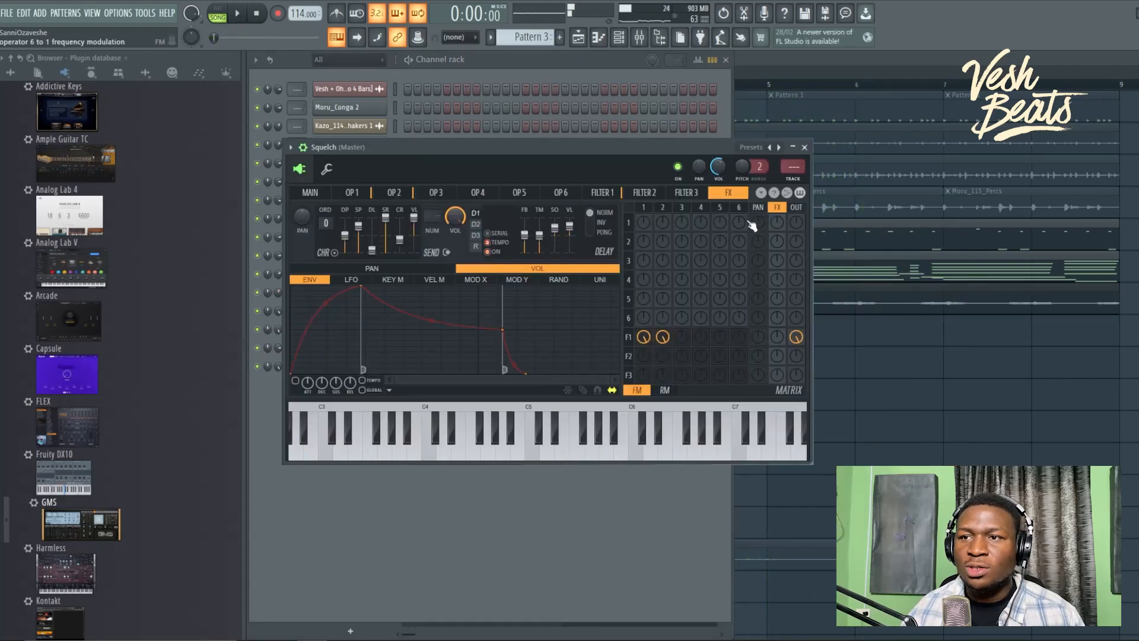
click(792, 179)
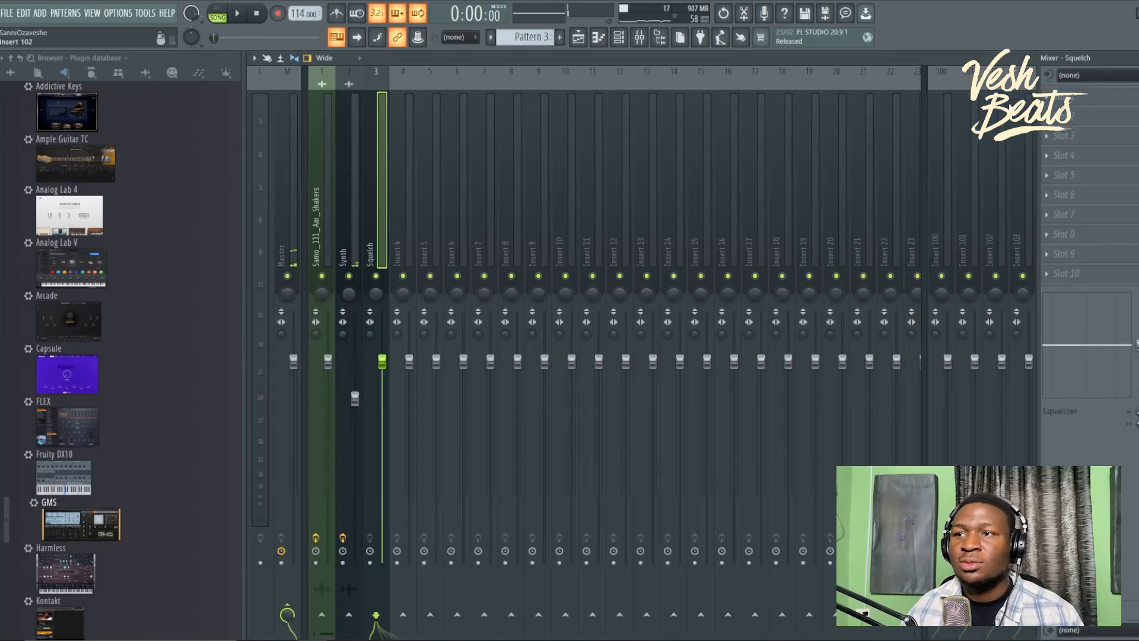
Step: Load Fruity Parametric EQ 2 on Squelch's first slot and high-pass below about 111 Hz
click(1058, 100)
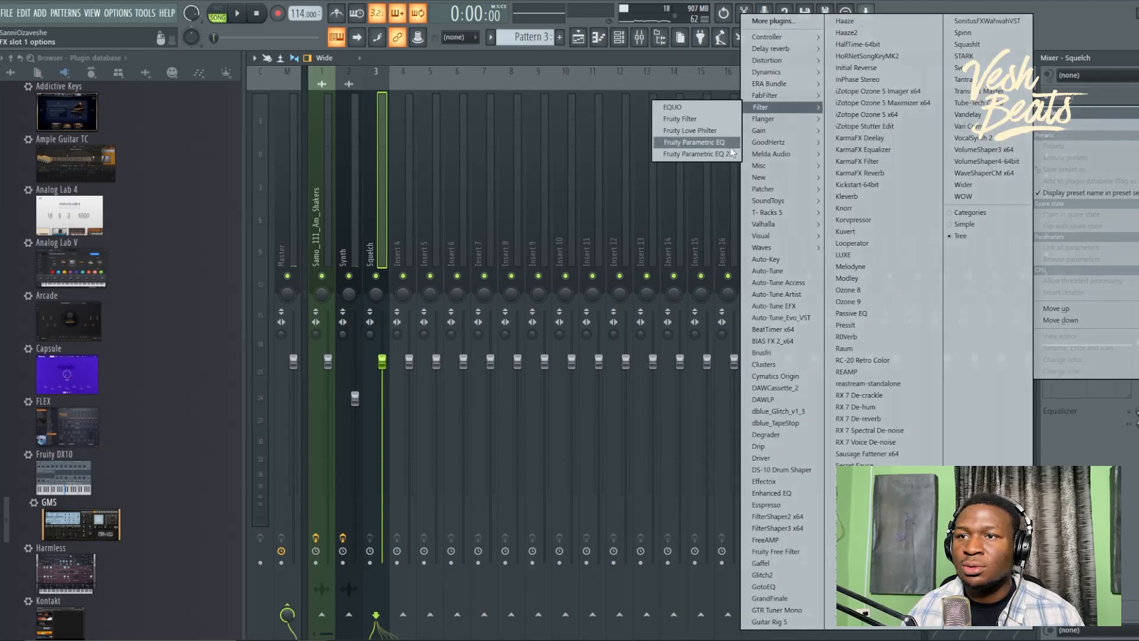
click(731, 154)
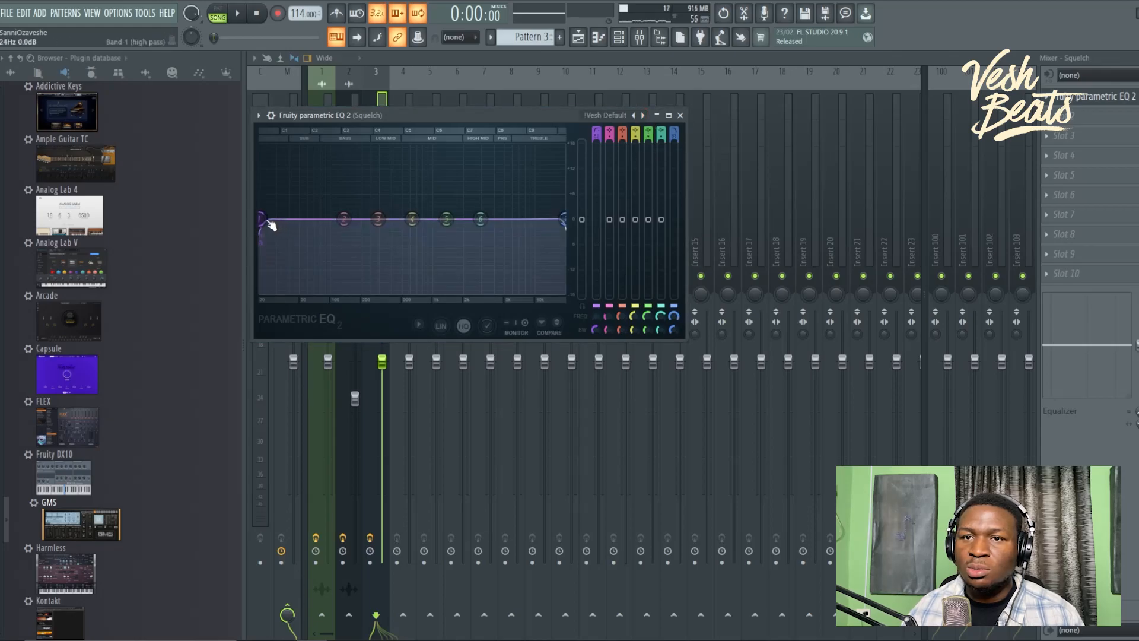
drag(271, 226, 334, 220)
key(space)
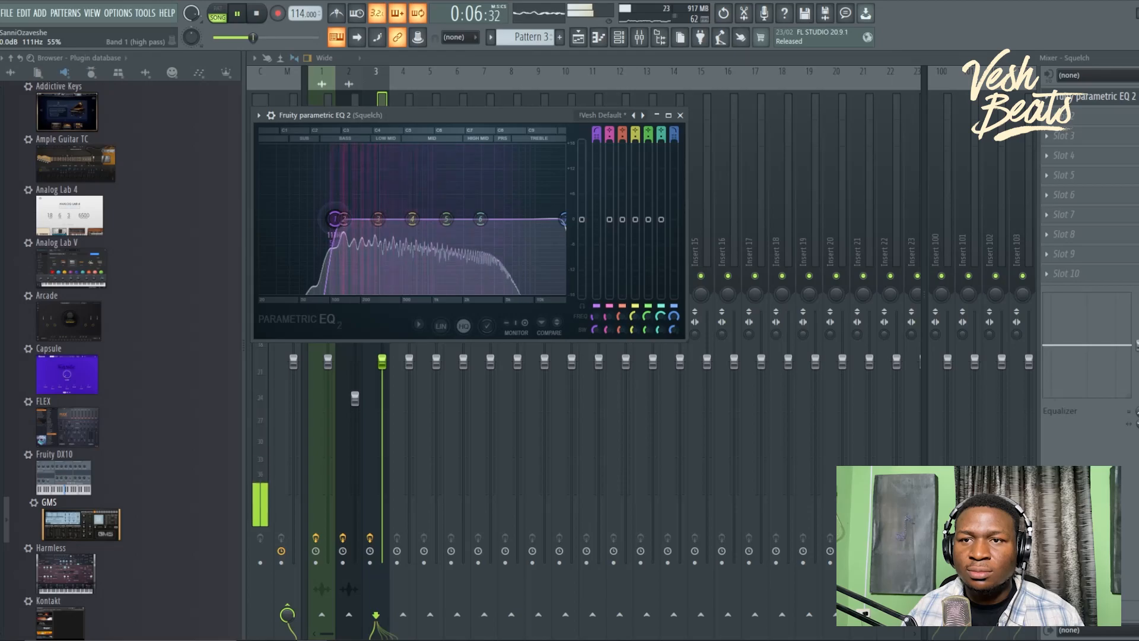
click(680, 115)
Step: Audition the pattern, then drag Fruity DX10 from the browser into the channel rack
click(618, 37)
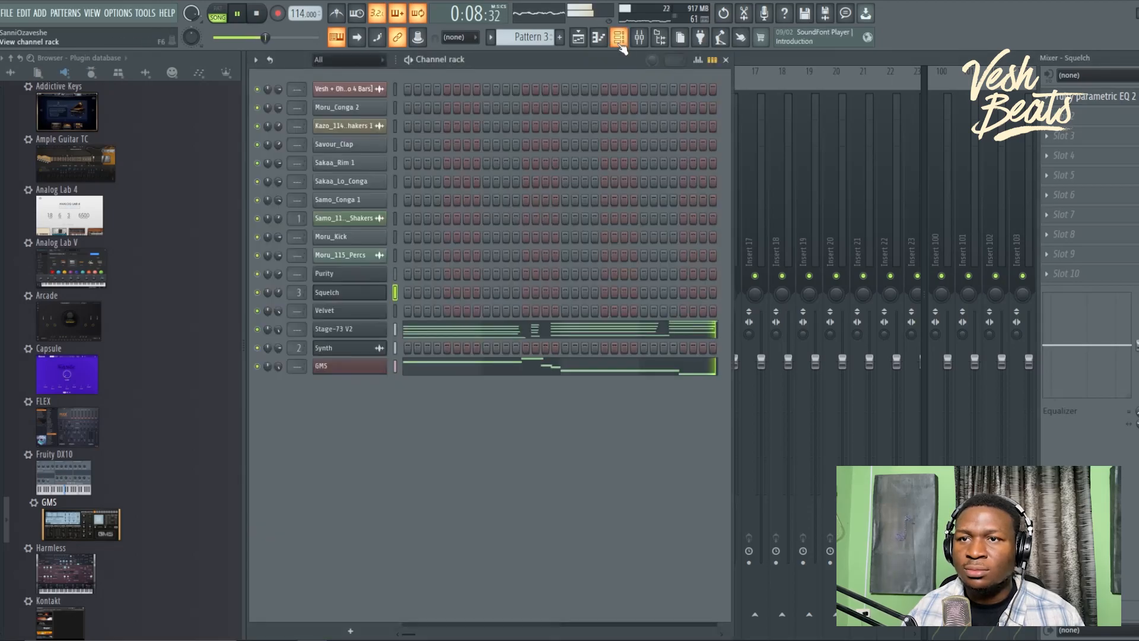
key(space)
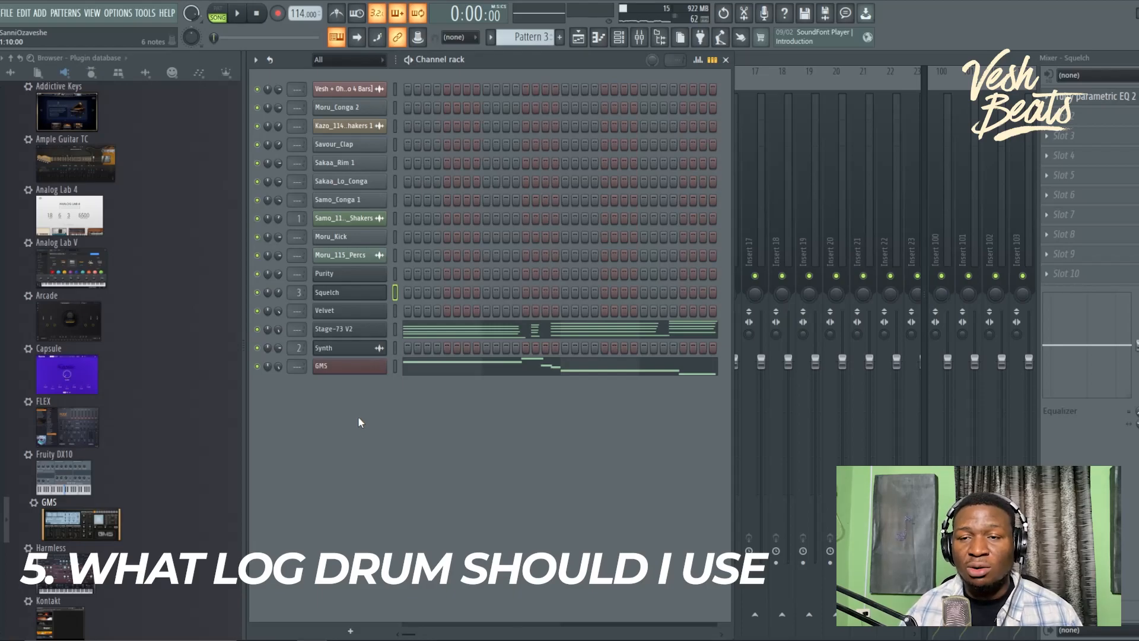
key(space)
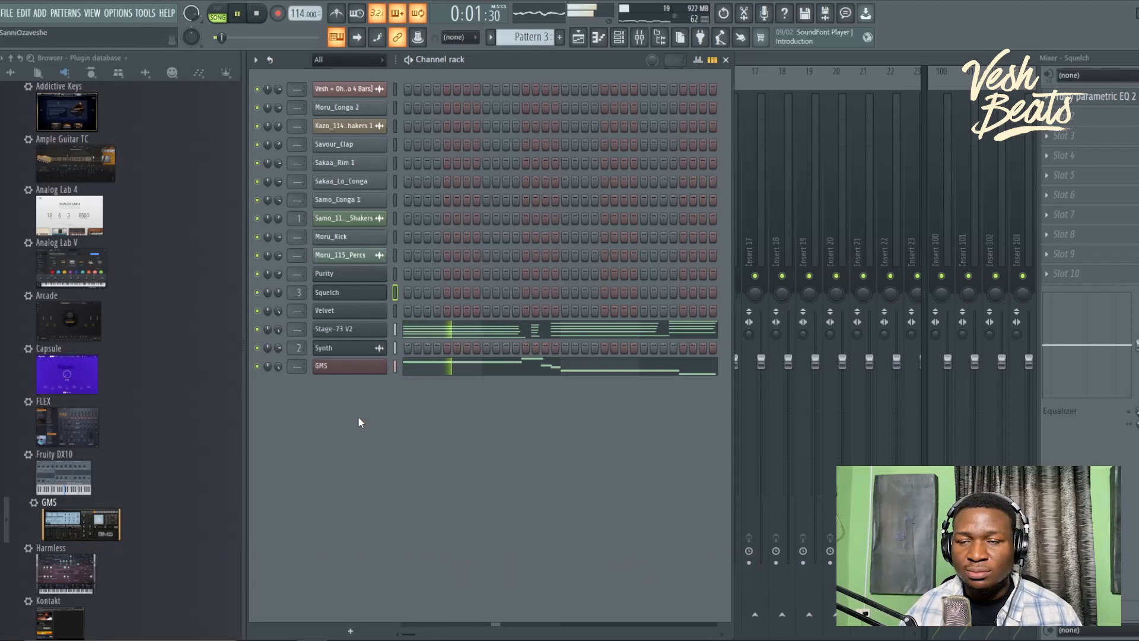
key(space)
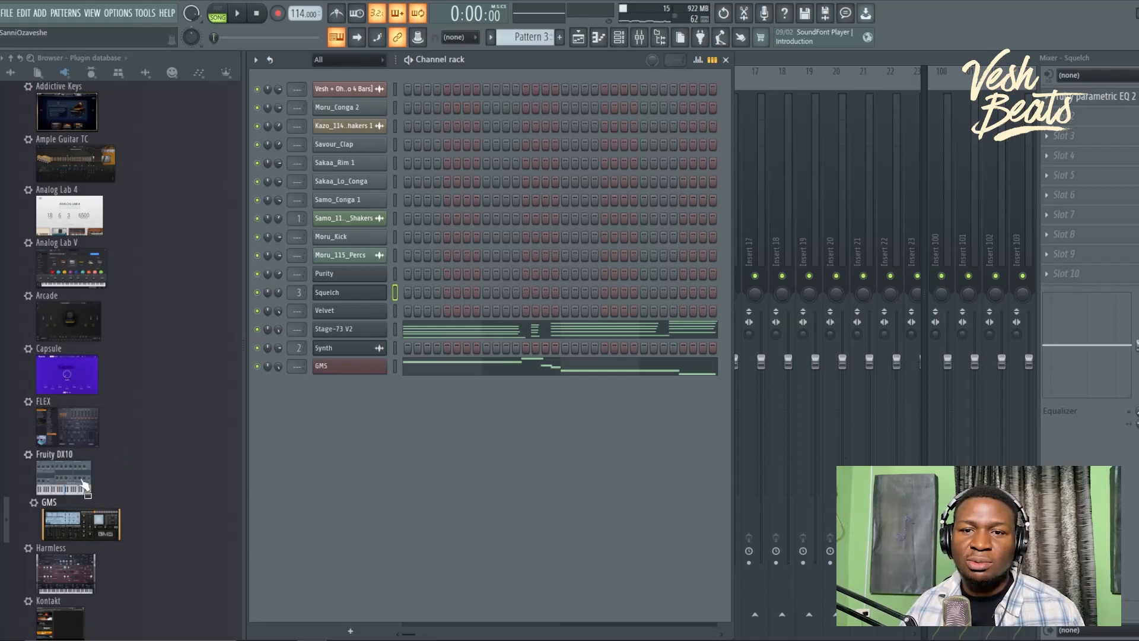
drag(69, 482, 363, 475)
Step: Load the Log Drum preset into Fruity DX10 and check its channel settings
click(593, 135)
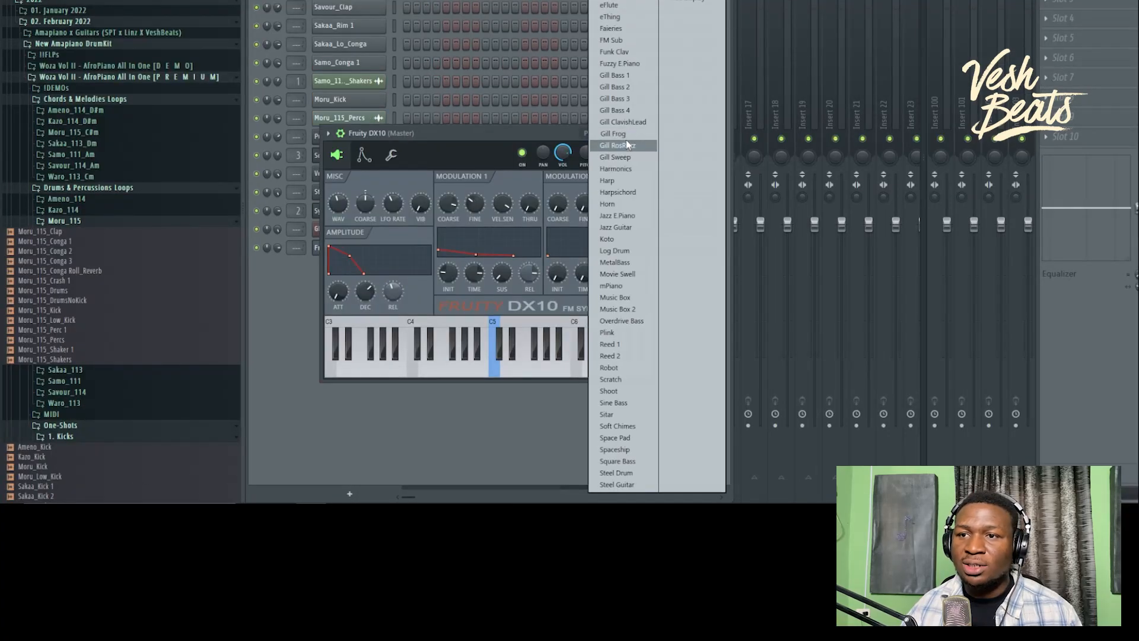
click(615, 250)
drag(504, 134, 522, 138)
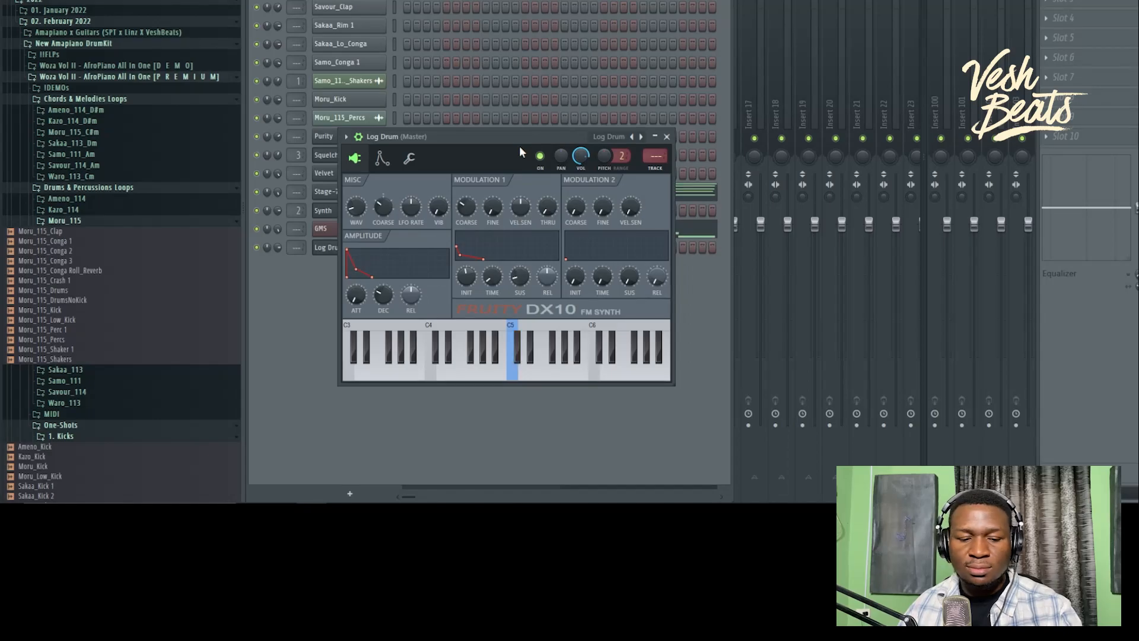
click(409, 157)
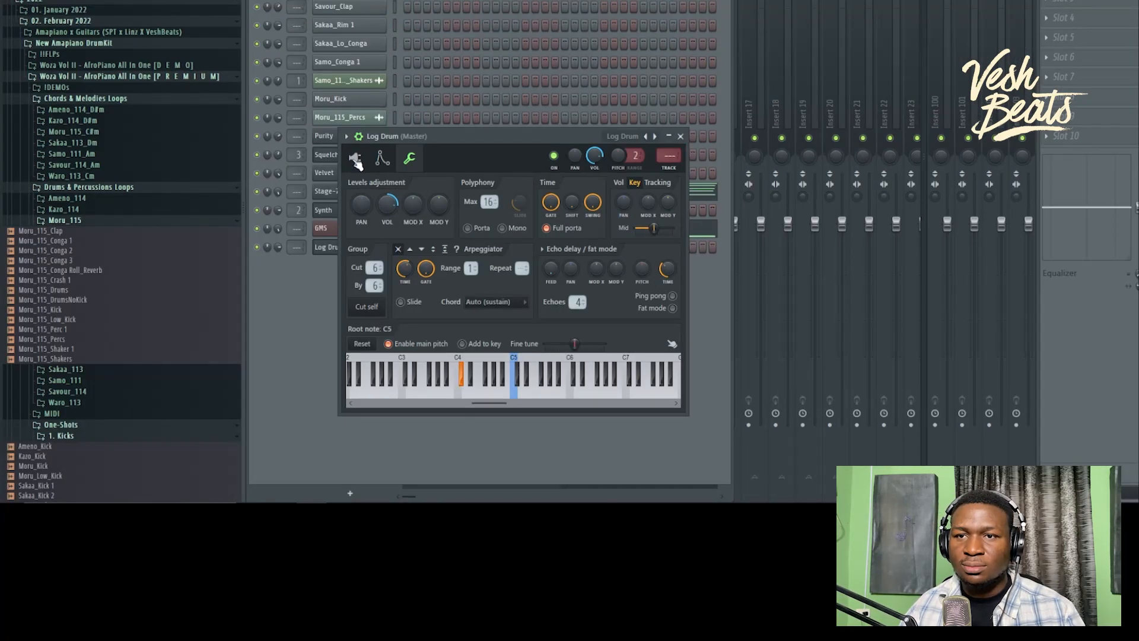
click(99, 127)
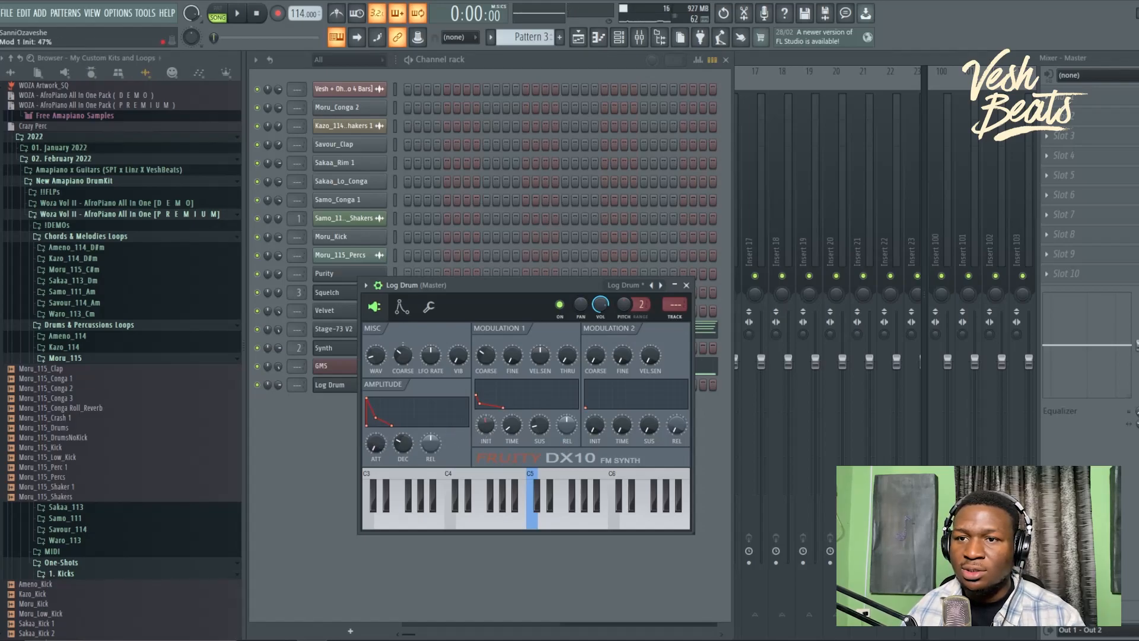
Step: Lower DX10's Modulation 1 level slightly, play the pattern, and open the Log Drum notes
drag(486, 425, 486, 428)
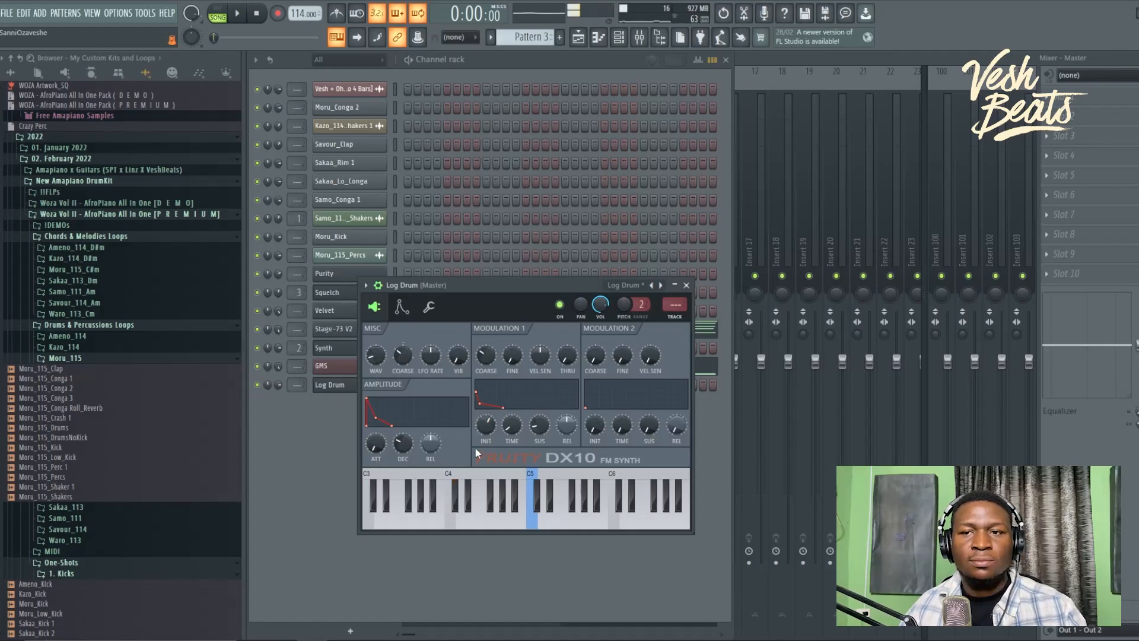
click(292, 477)
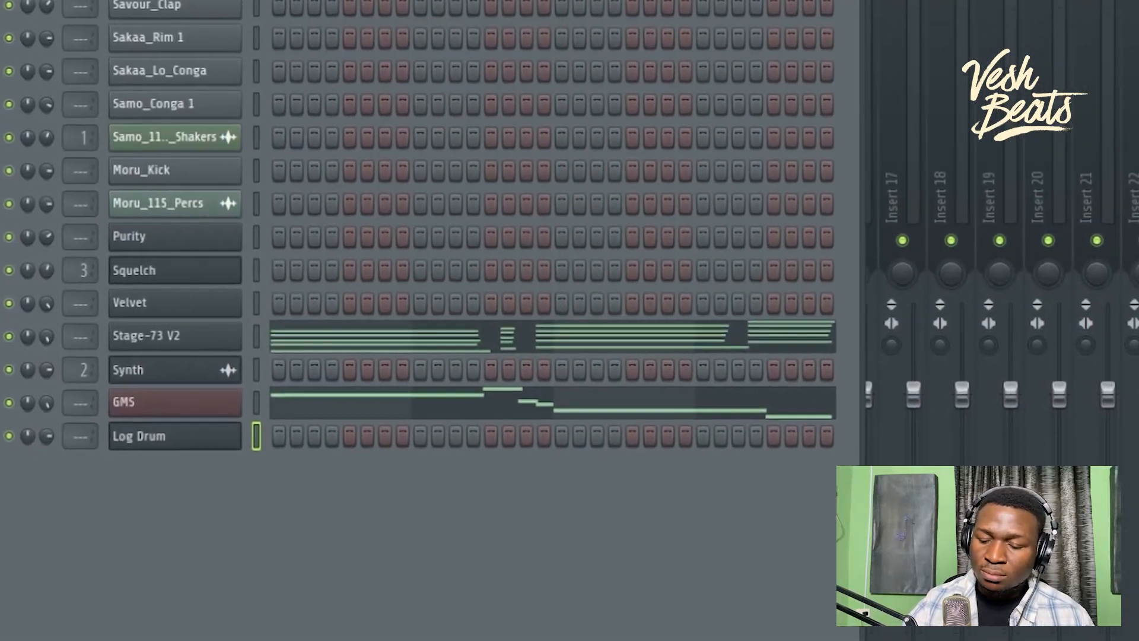
key(space)
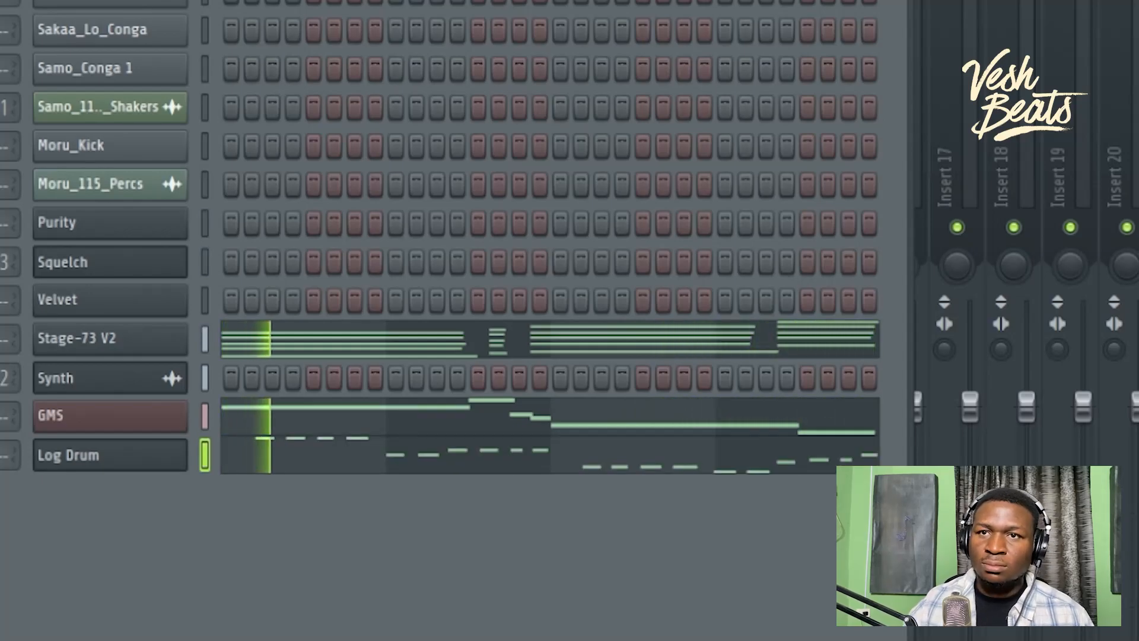
click(475, 457)
Step: Quantize the Log Drum notes to the grid
key(alt+q)
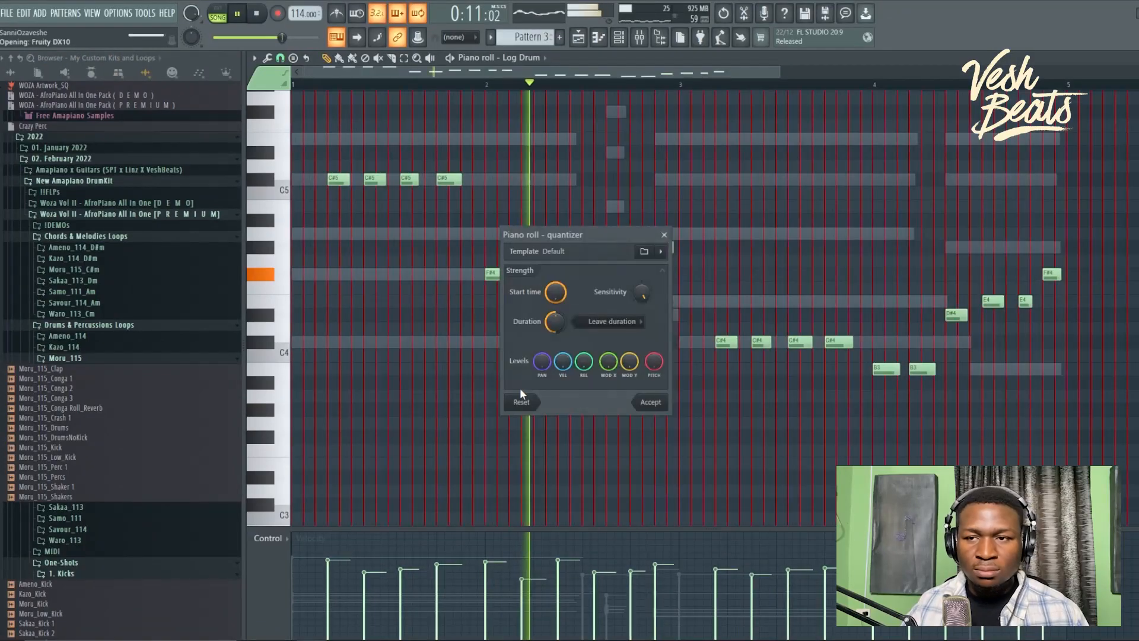
key(Return)
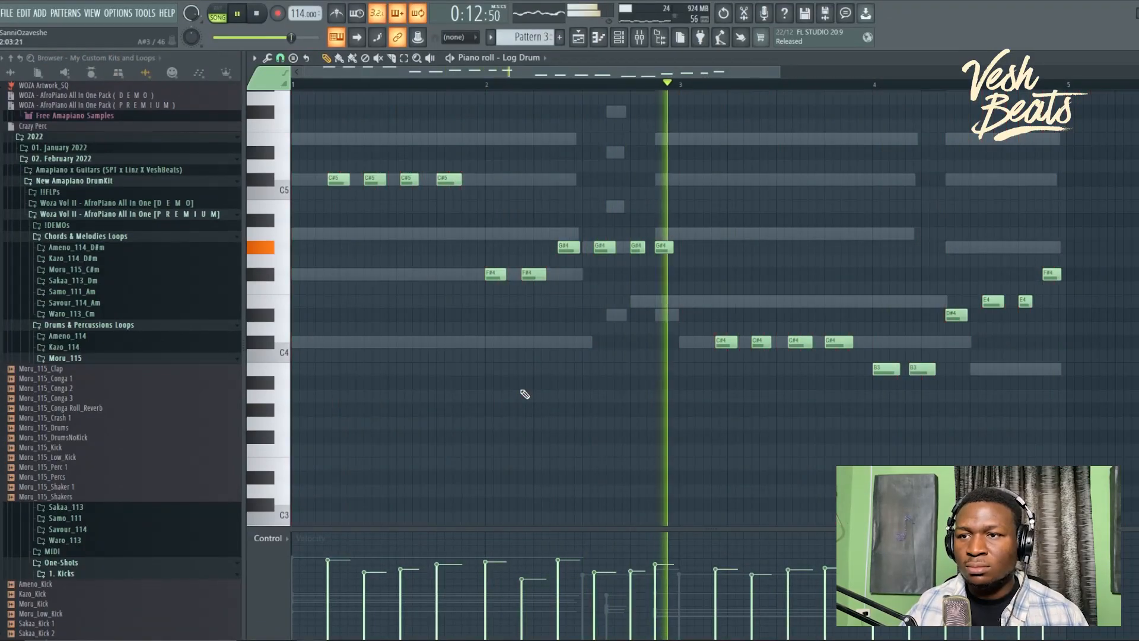
scroll(522, 394, up, 2)
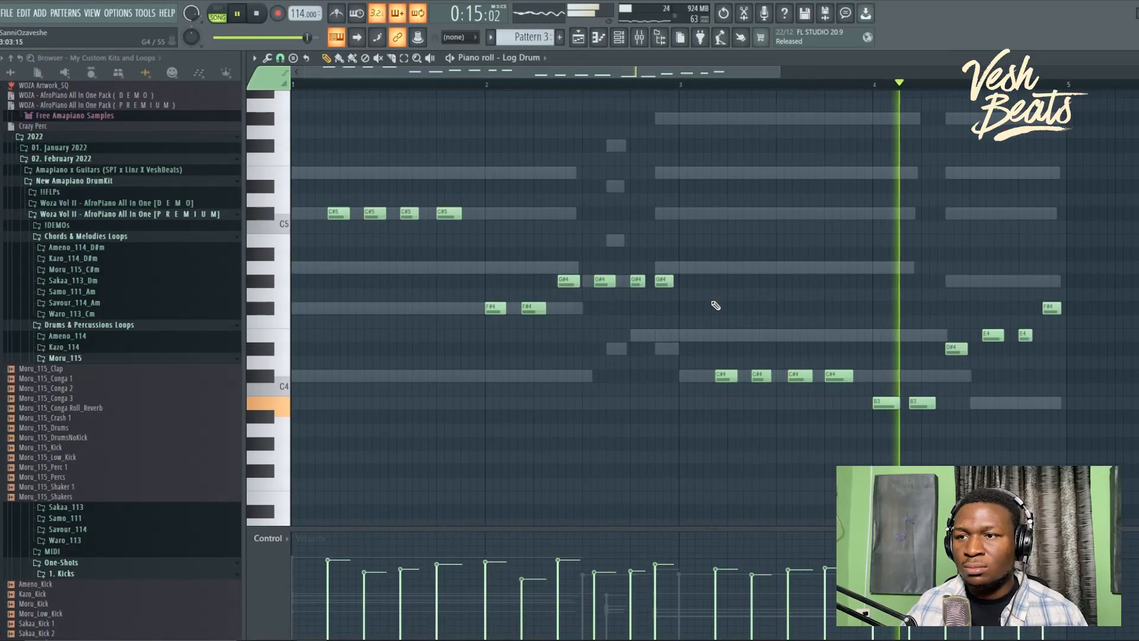
key(space)
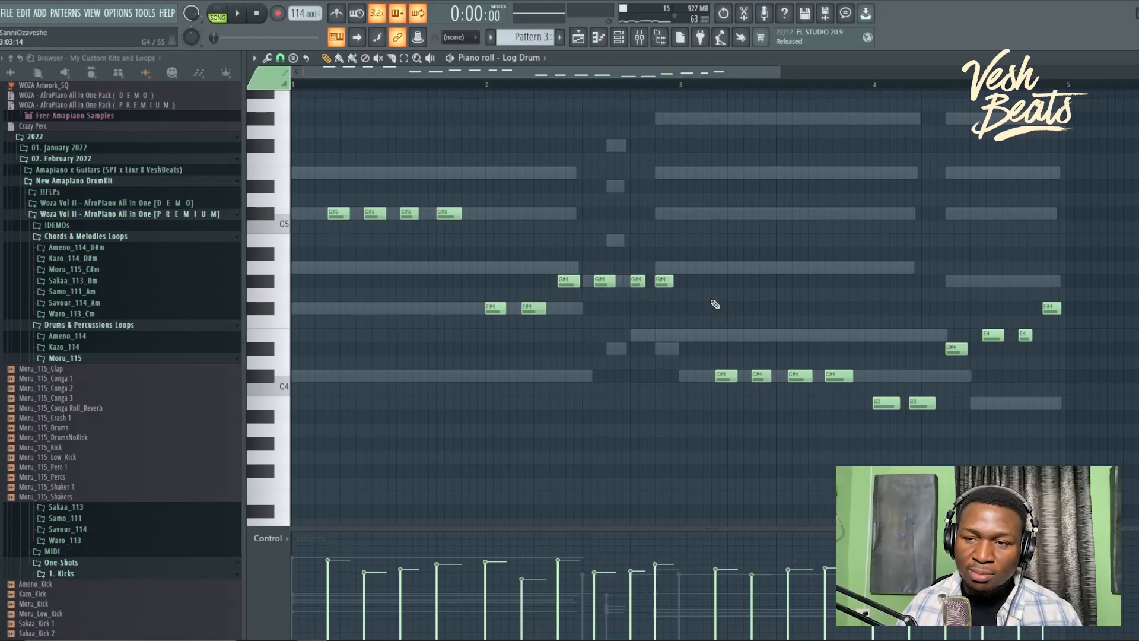
Step: Audition the Log Drum notes an octave lower, then shift them back up an octave
key(ctrl+Down)
key(ctrl+Down)
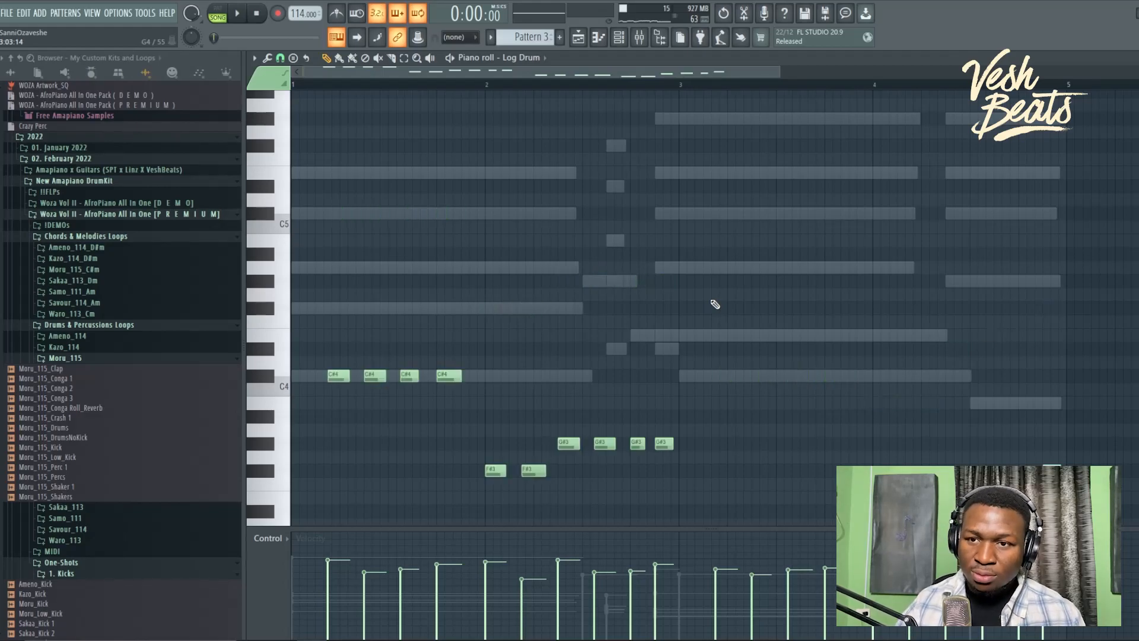
scroll(714, 303, down, 5)
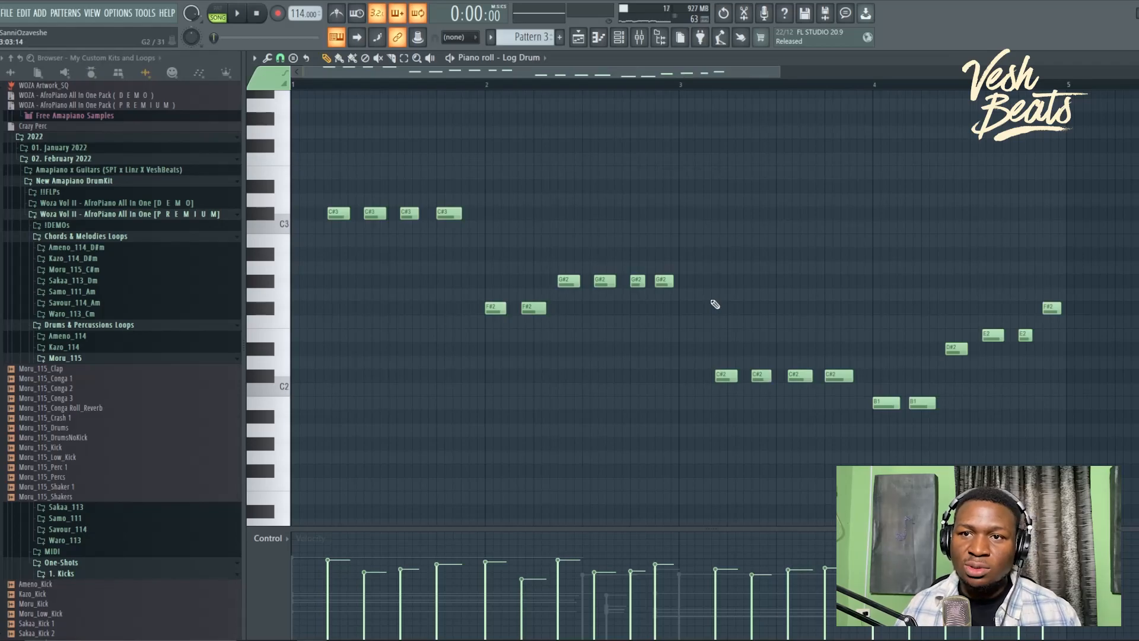
key(space)
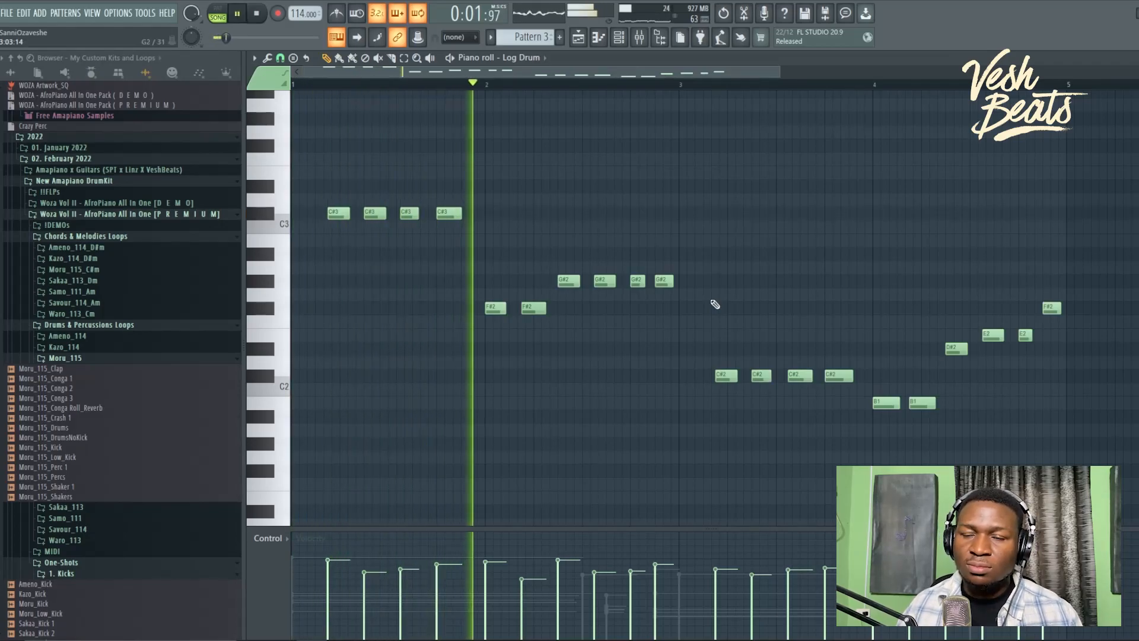
key(space)
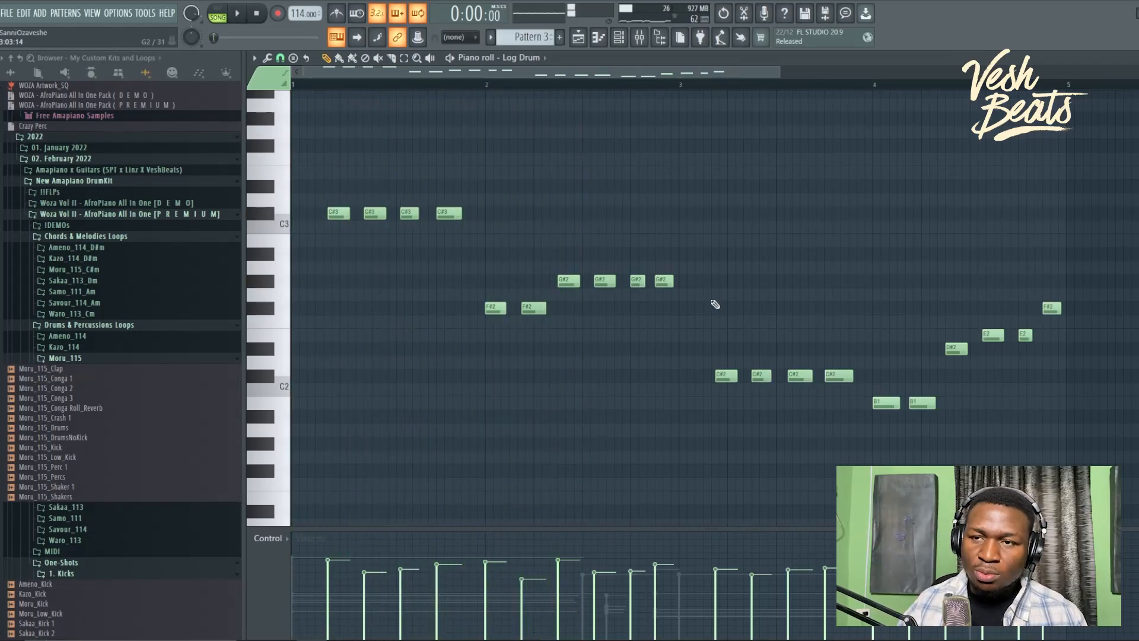
key(ctrl+Up)
key(space)
scroll(715, 303, up, 3)
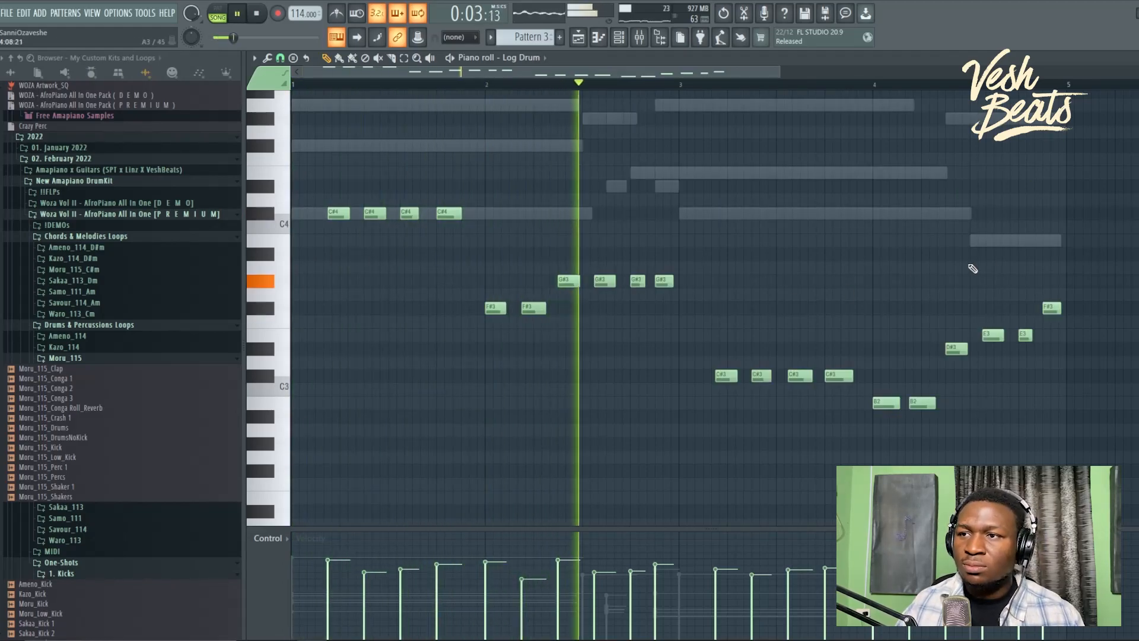
Step: Chop the third G#3 note into three hits with velocities fading from loud to soft
drag(1100, 152, 336, 437)
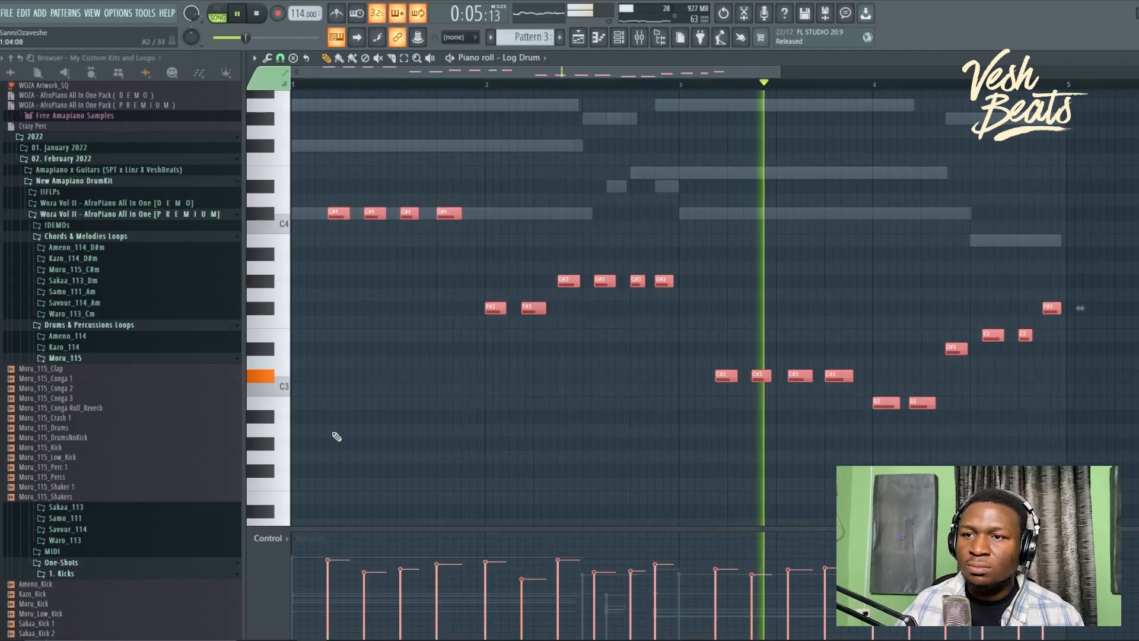
click(604, 432)
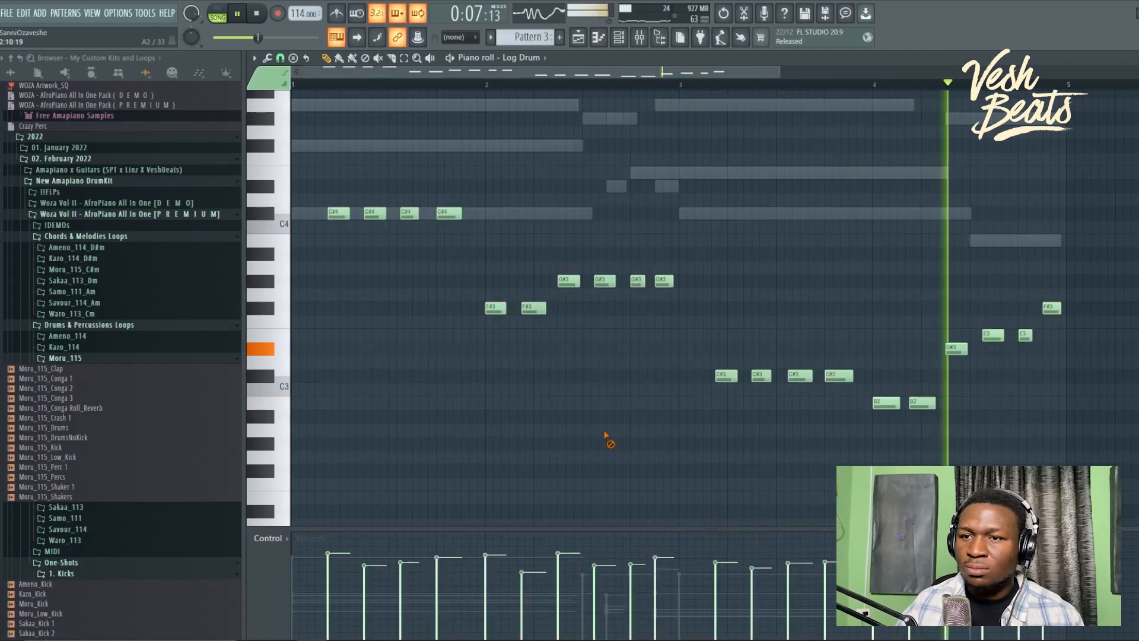
scroll(641, 390, up, 3)
scroll(644, 393, down, 3)
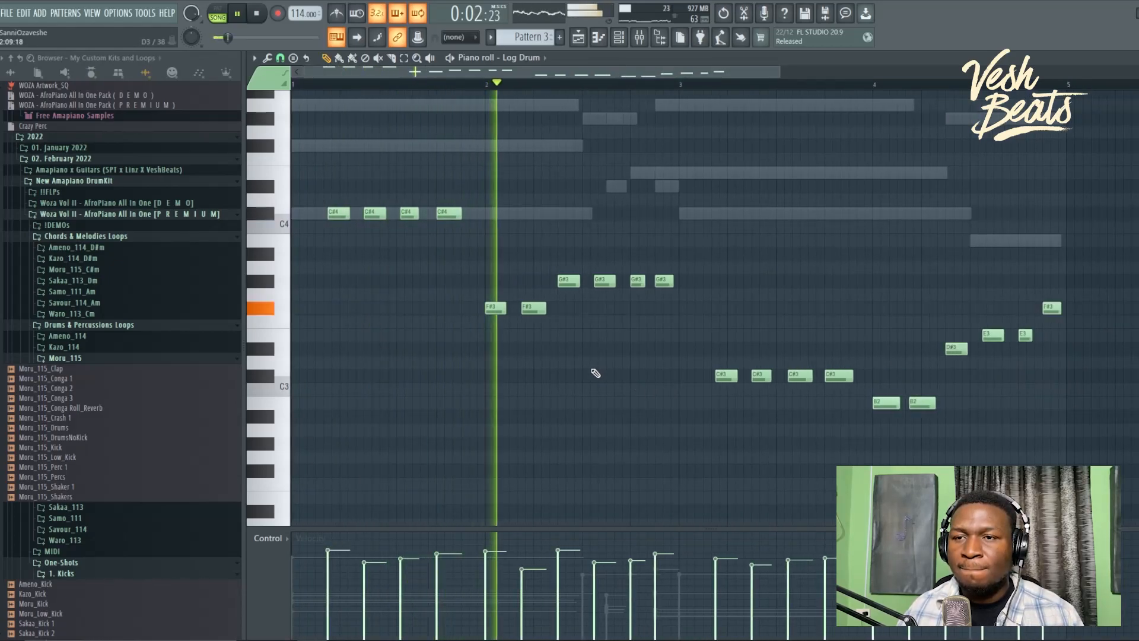
scroll(596, 374, up, 3)
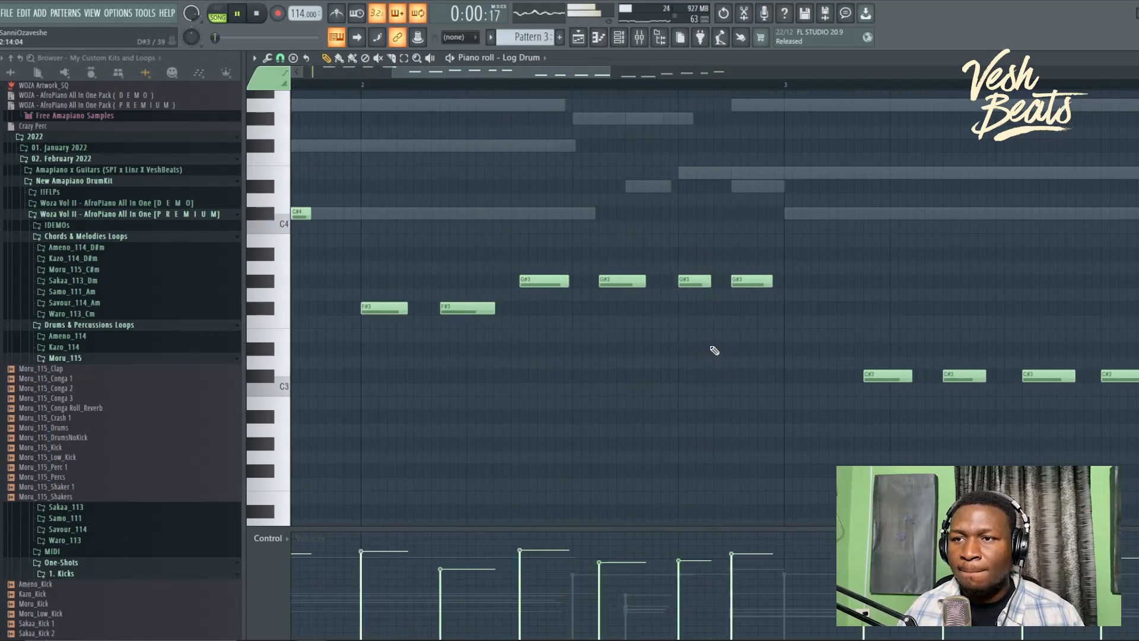
scroll(715, 350, up, 3)
drag(695, 298, 671, 316)
key(ctrl+u)
key(space)
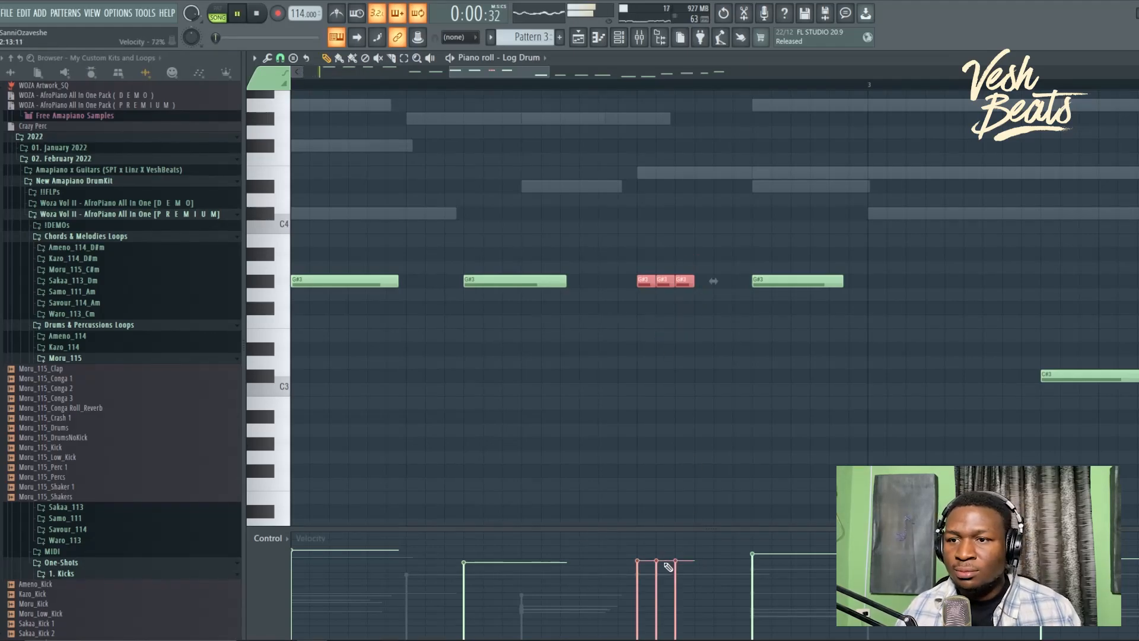
mouse_move(639, 549)
mouse_down()
mouse_move(682, 570)
mouse_move(686, 593)
mouse_up()
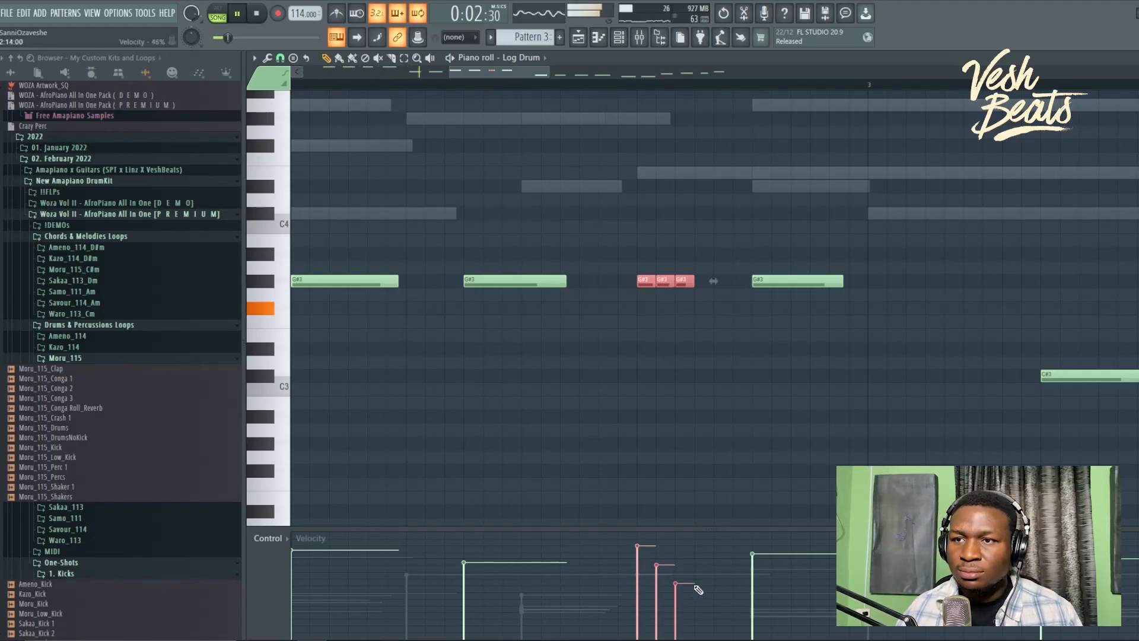
key(ctrl+d)
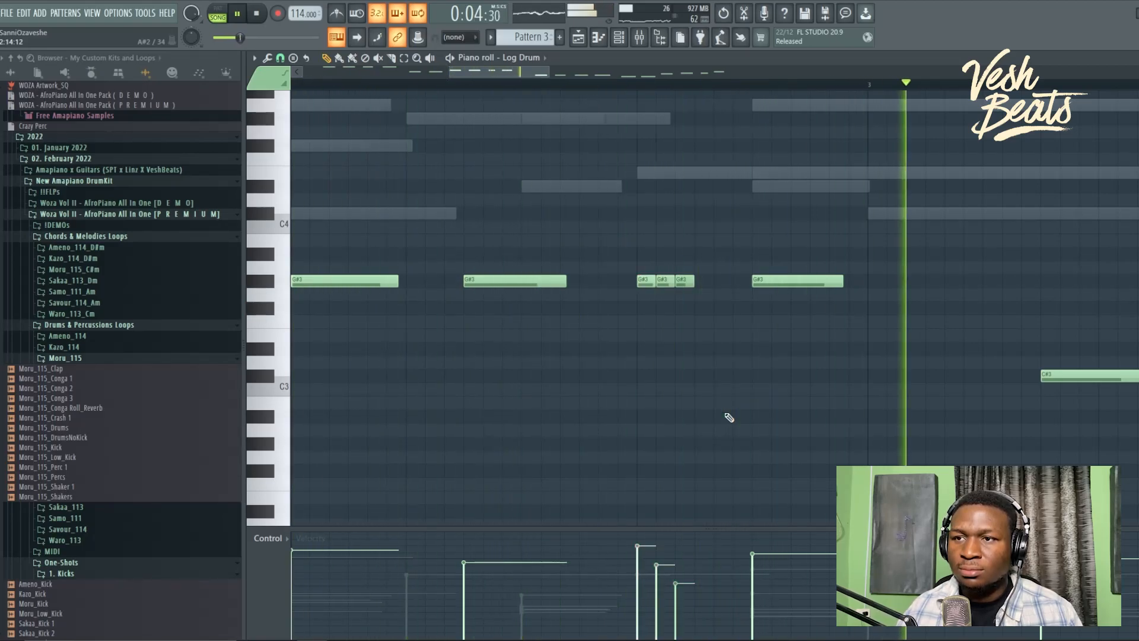
Step: Trim the third C#3 note and chop it into fewer, longer hits with descending velocities
scroll(729, 417, down, 5)
key(space)
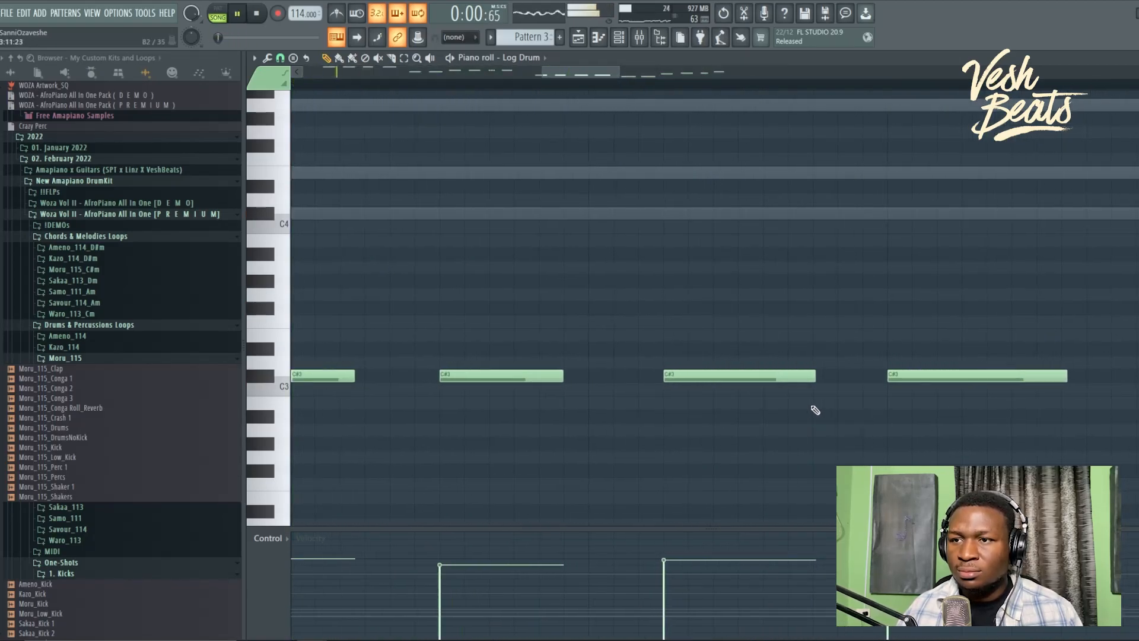
drag(811, 381, 812, 403)
drag(769, 352, 764, 389)
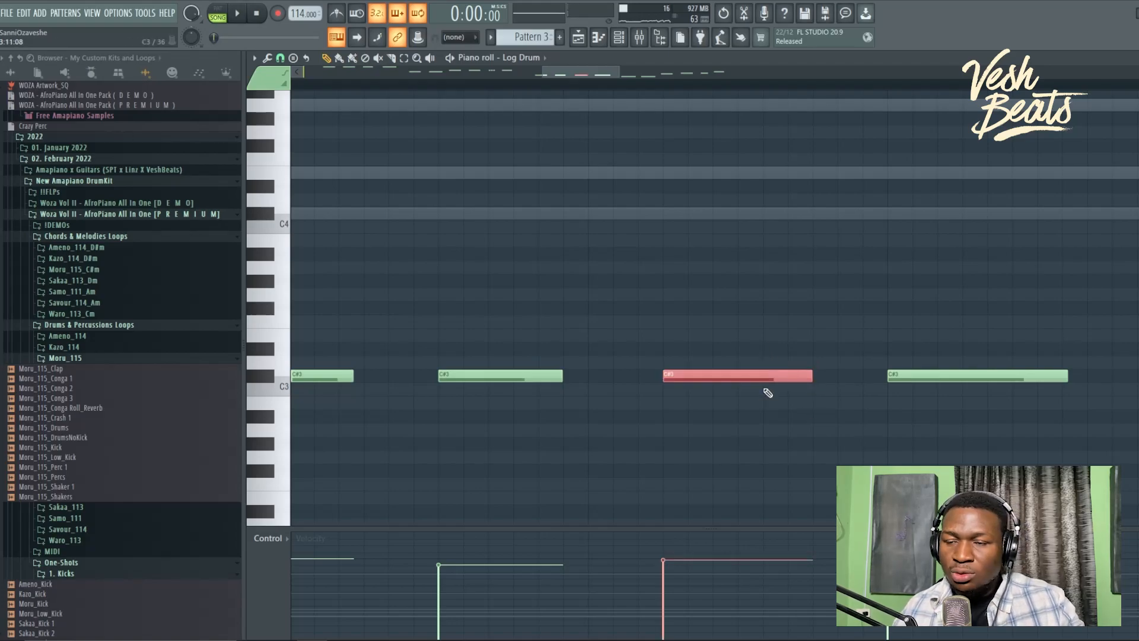
key(ctrl+u)
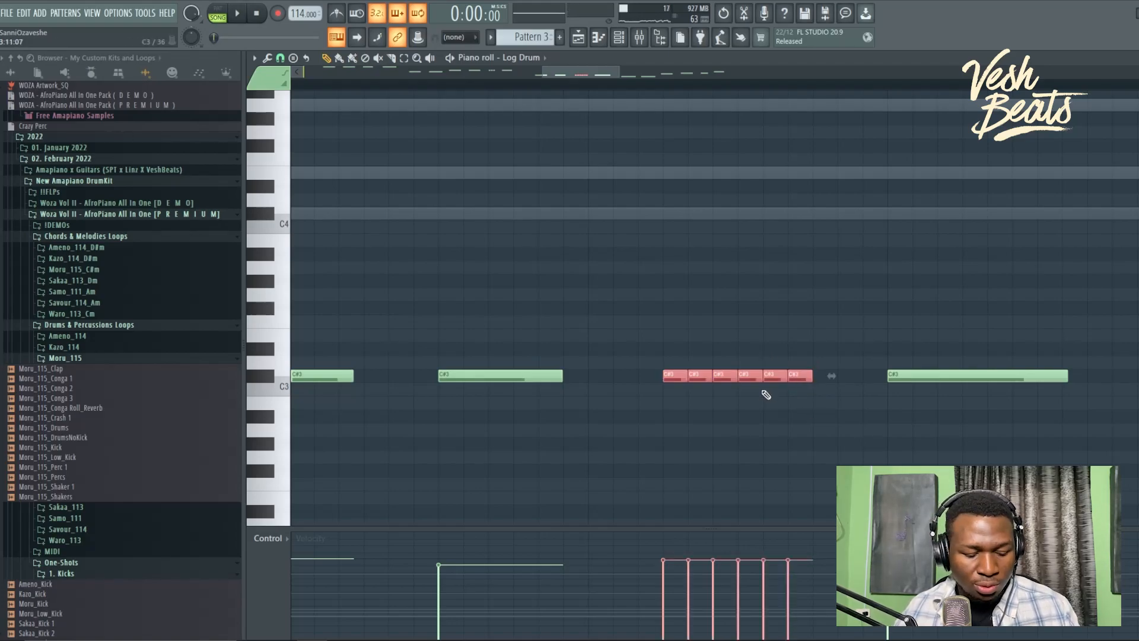
key(alt+u)
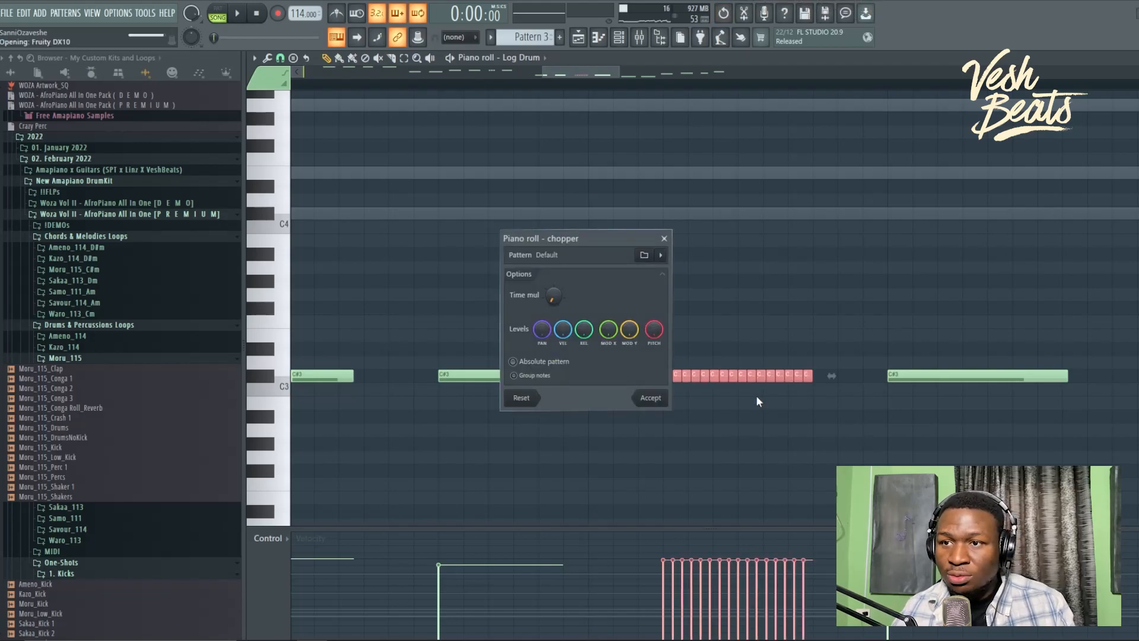
drag(553, 296, 552, 312)
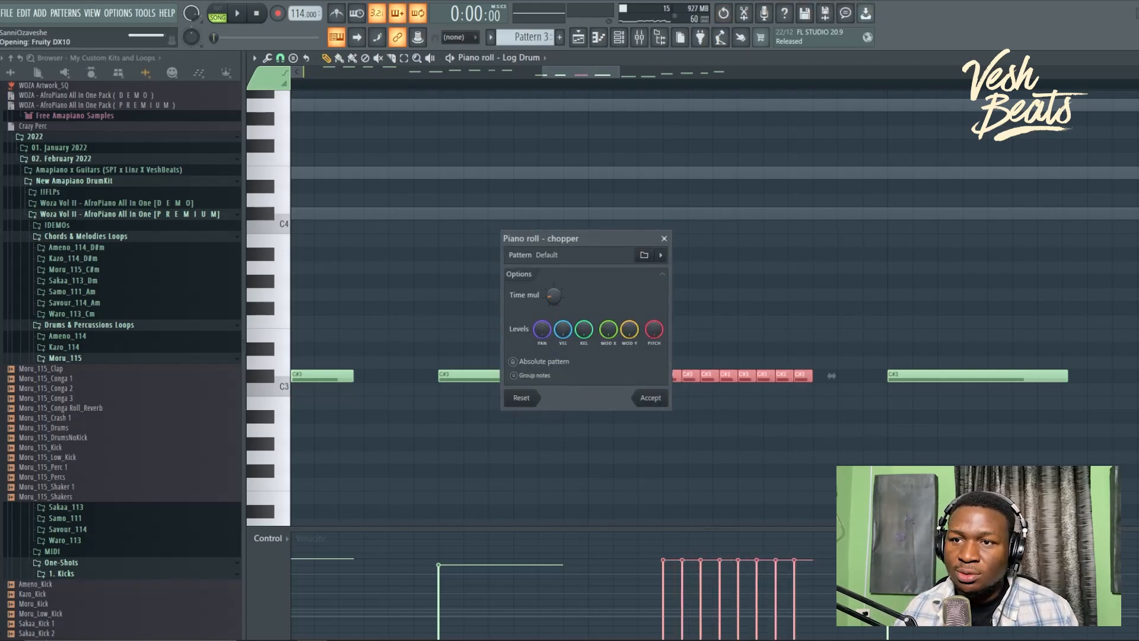
click(647, 401)
drag(665, 559, 787, 631)
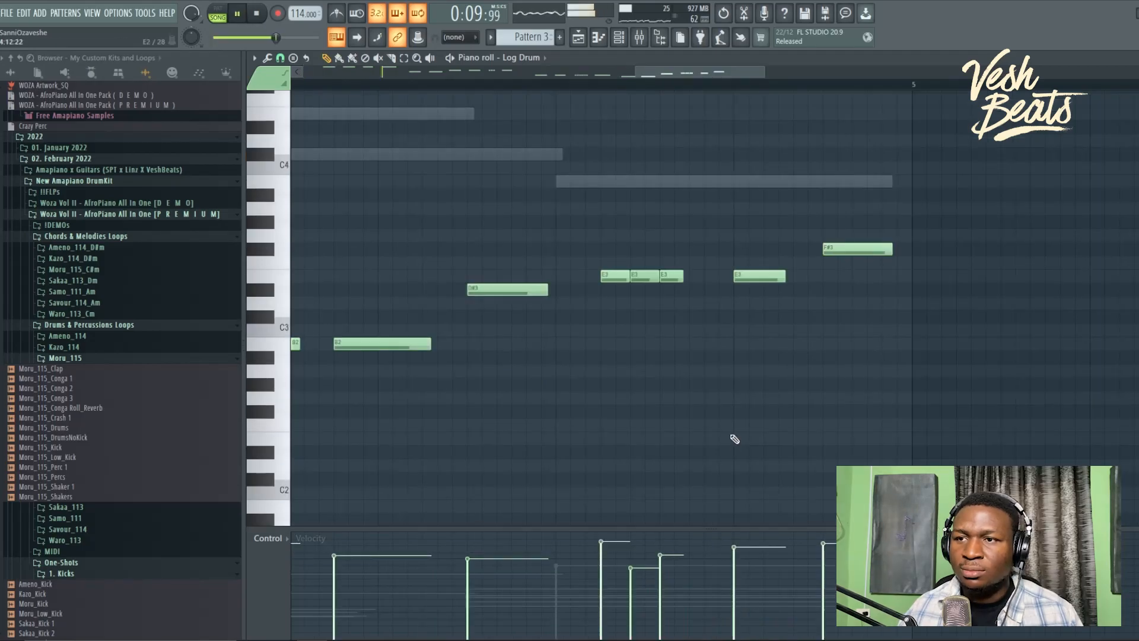
ctrl+right_click(735, 439)
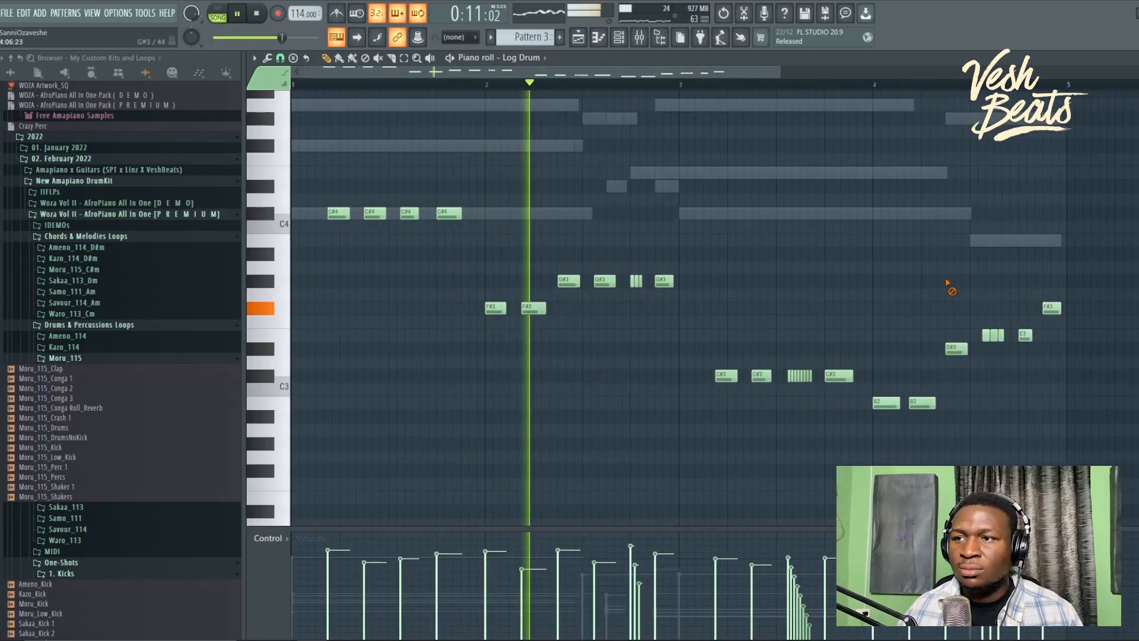
Step: Move the three short G#3 hits up an octave and deselect them
key(ctrl+s)
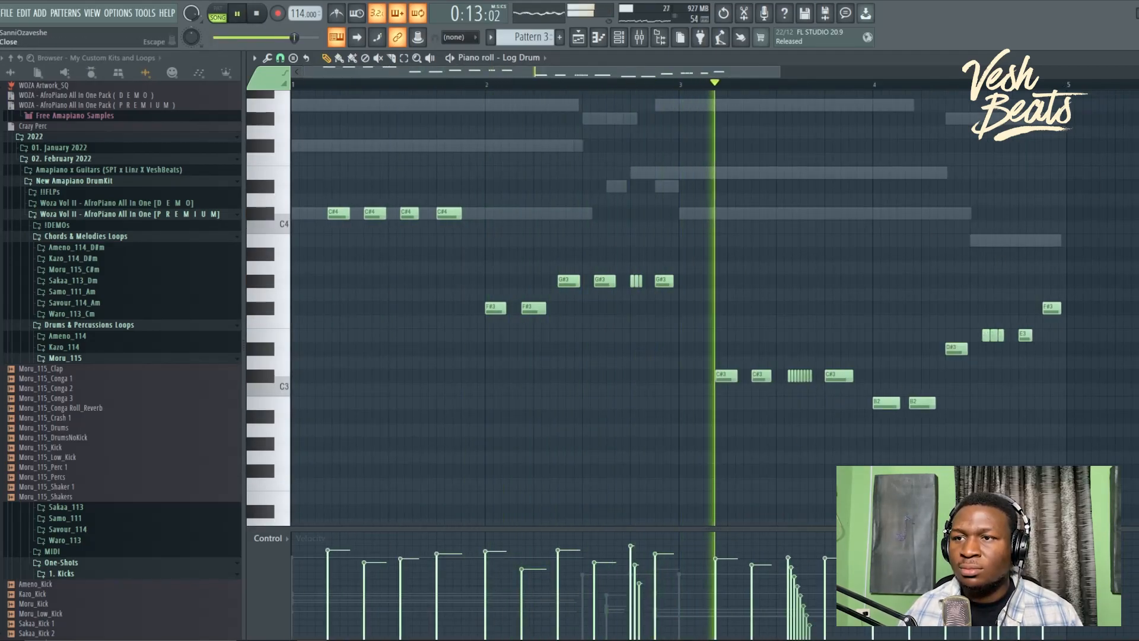
ctrl+scroll(675, 276, up, 3)
ctrl+drag(618, 281, 580, 282)
key(ctrl+Up)
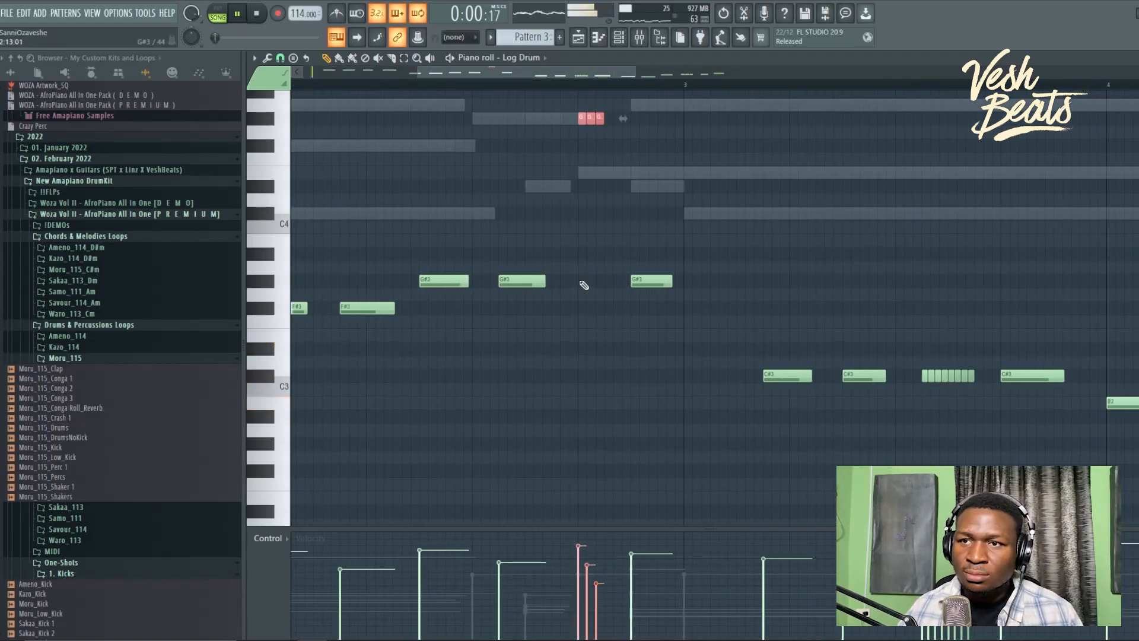
ctrl+right_click(585, 284)
ctrl+click(836, 335)
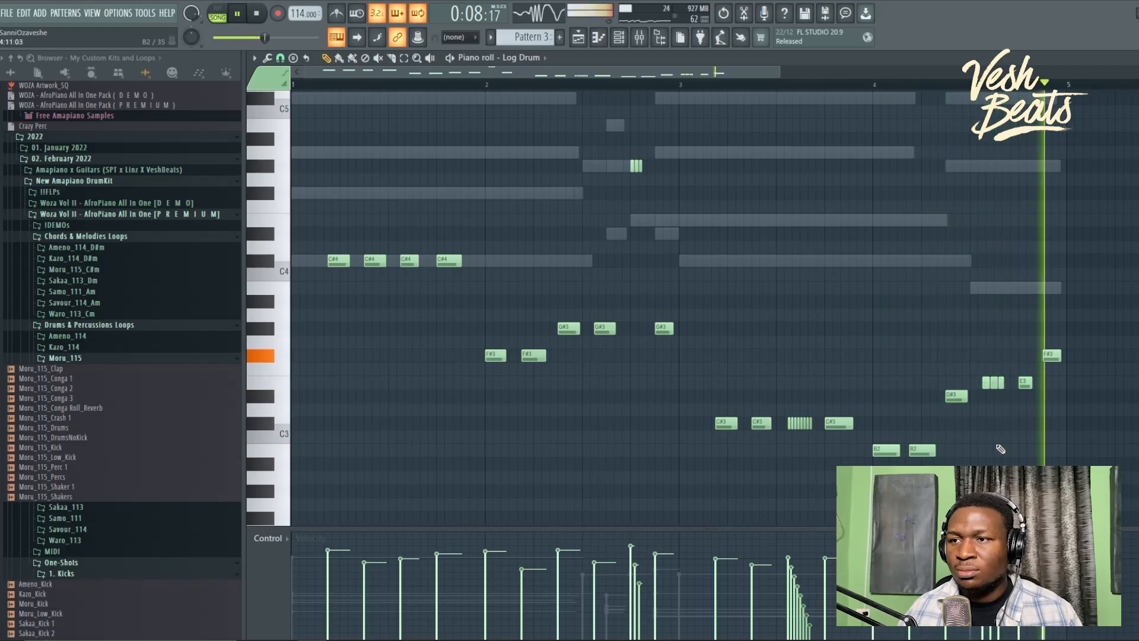
Step: Close the piano roll, stop playback, and select all clips on Tracks 1–7 in the playlist
click(1137, 58)
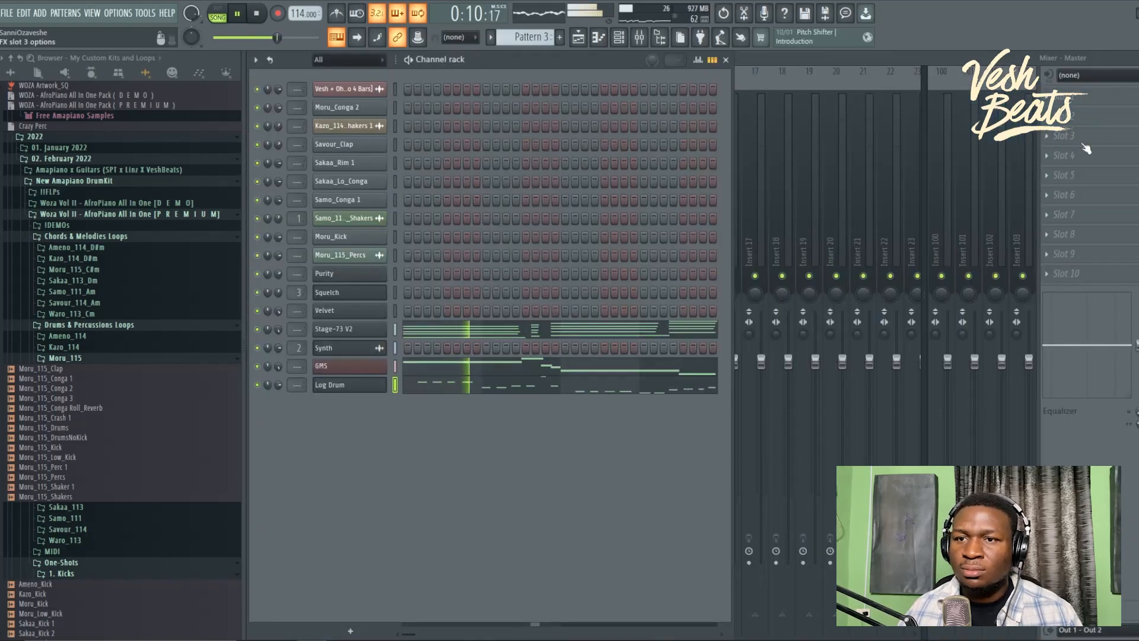
key(space)
click(586, 48)
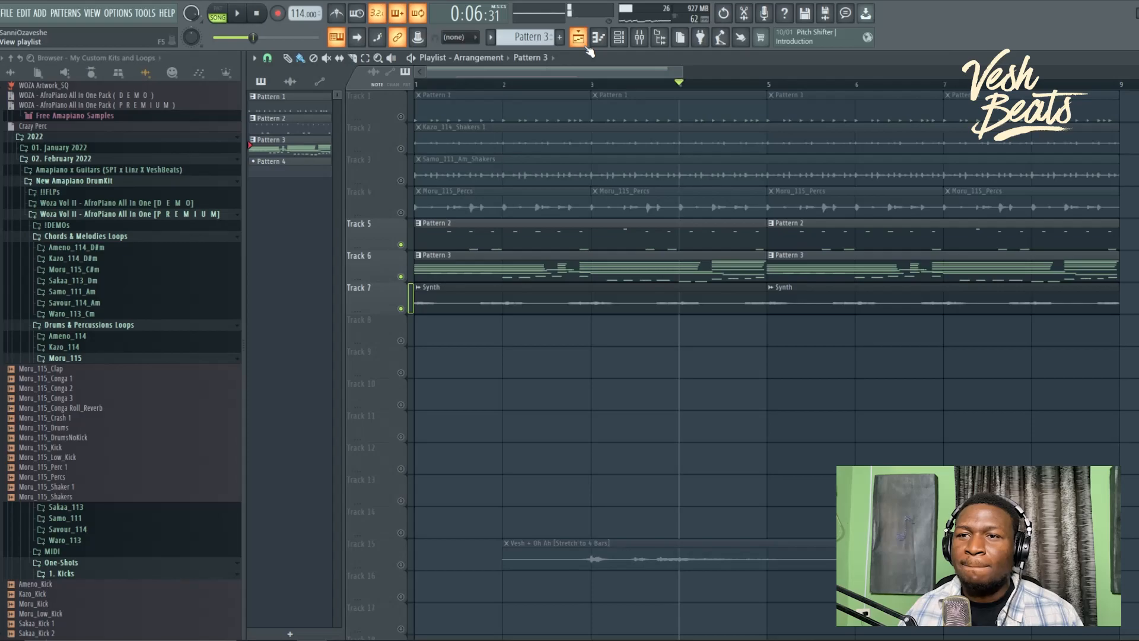
scroll(565, 297, down, 2)
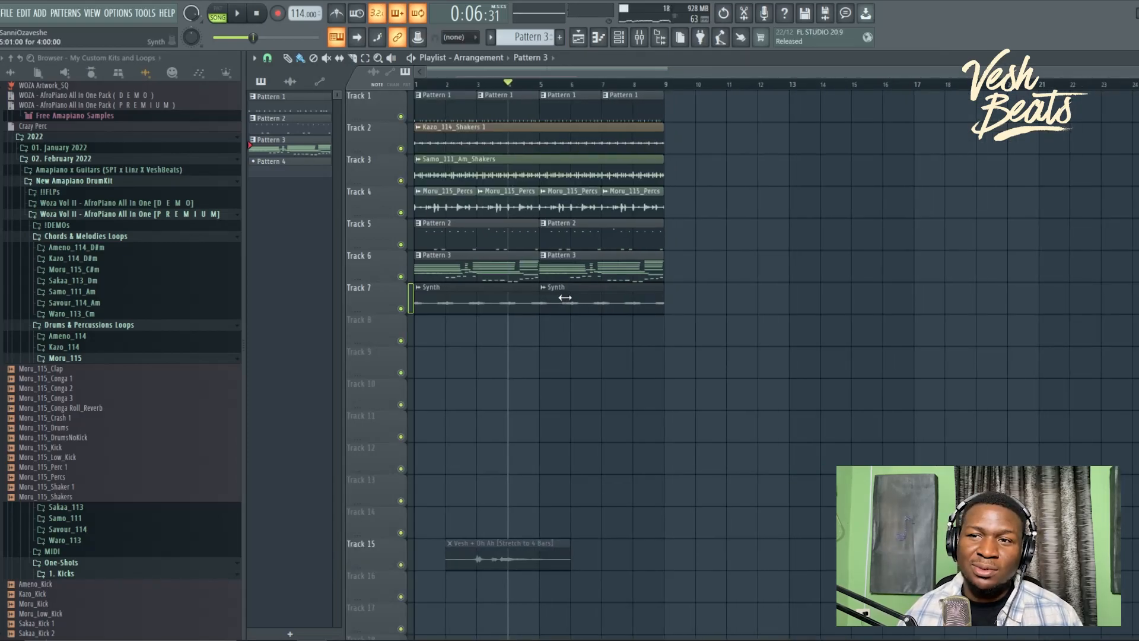
drag(683, 379, 438, 89)
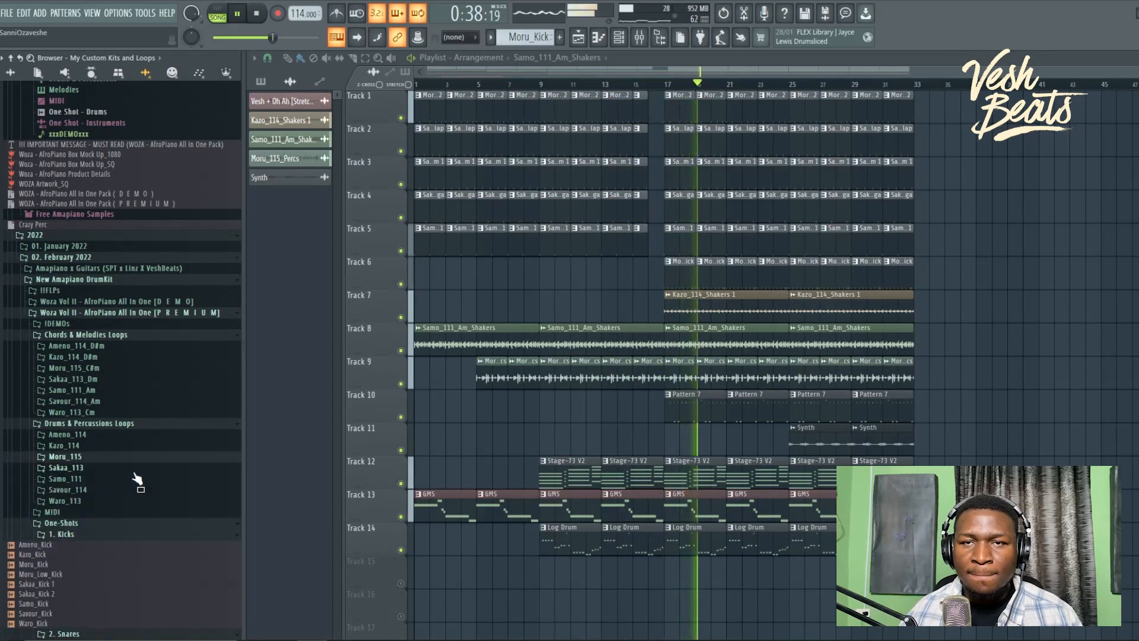
Step: Drag the Somebody_110_Drum Fill sample into the arrangement's lower tracks
scroll(89, 465, down, 10)
drag(59, 401, 543, 557)
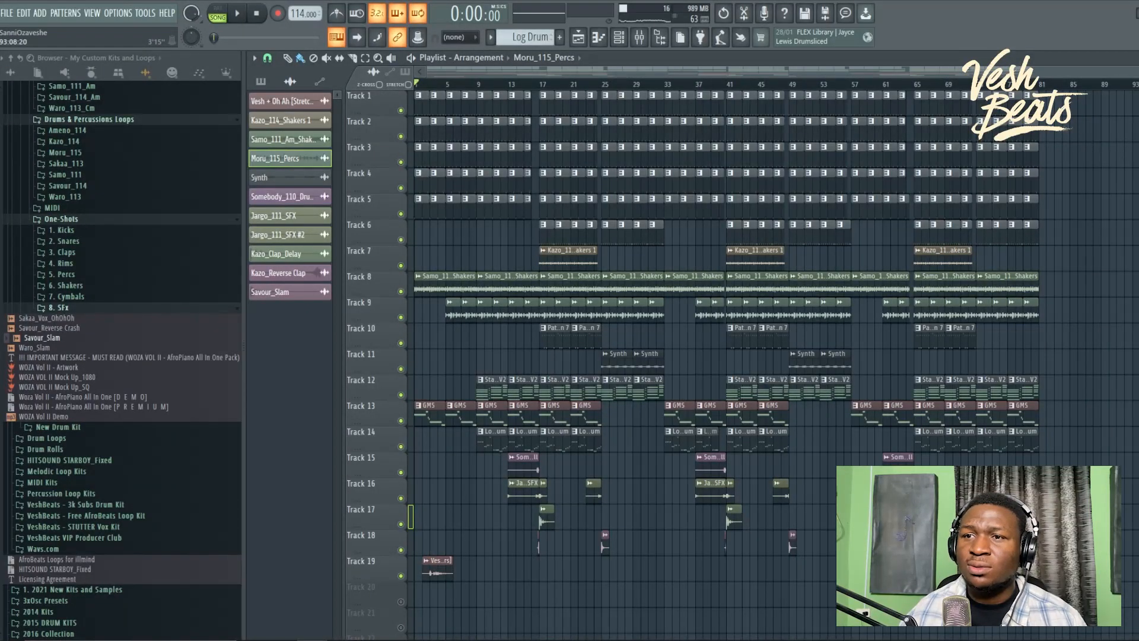
drag(1130, 70, 866, 70)
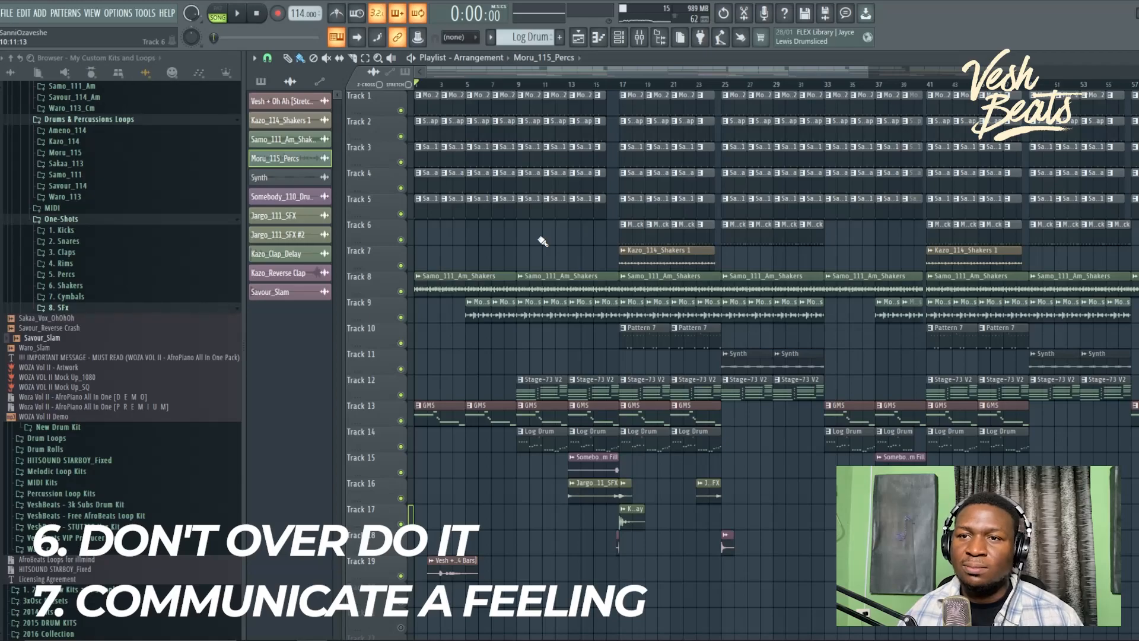
Step: Name a new marker 'Intro' at the start of the song
scroll(542, 241, down, 3)
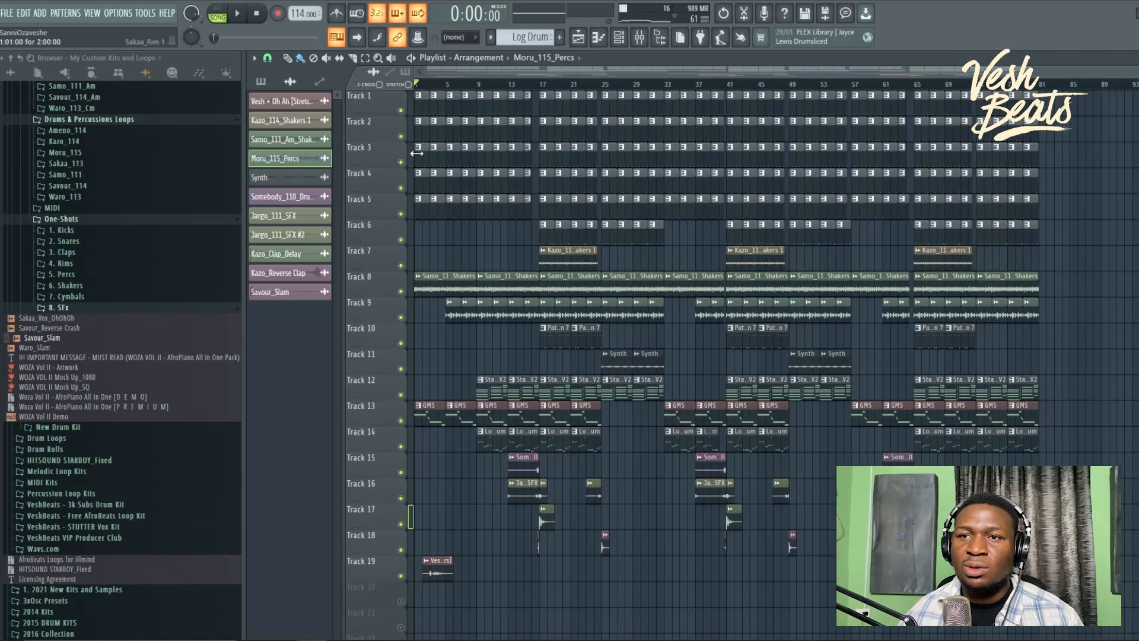
text(Intro)
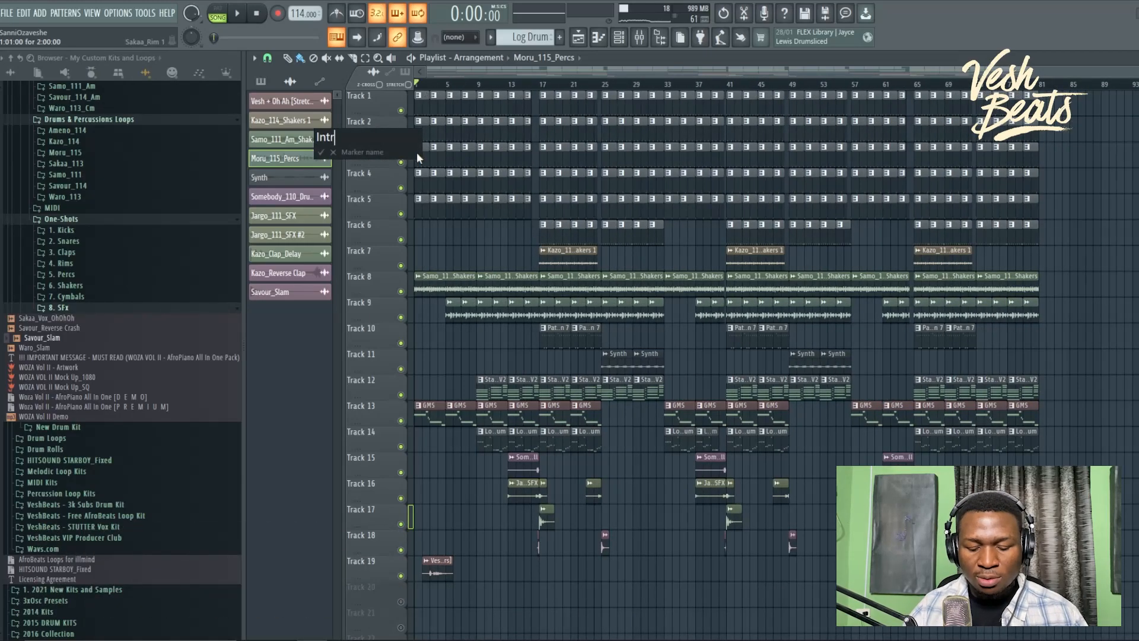
key(Return)
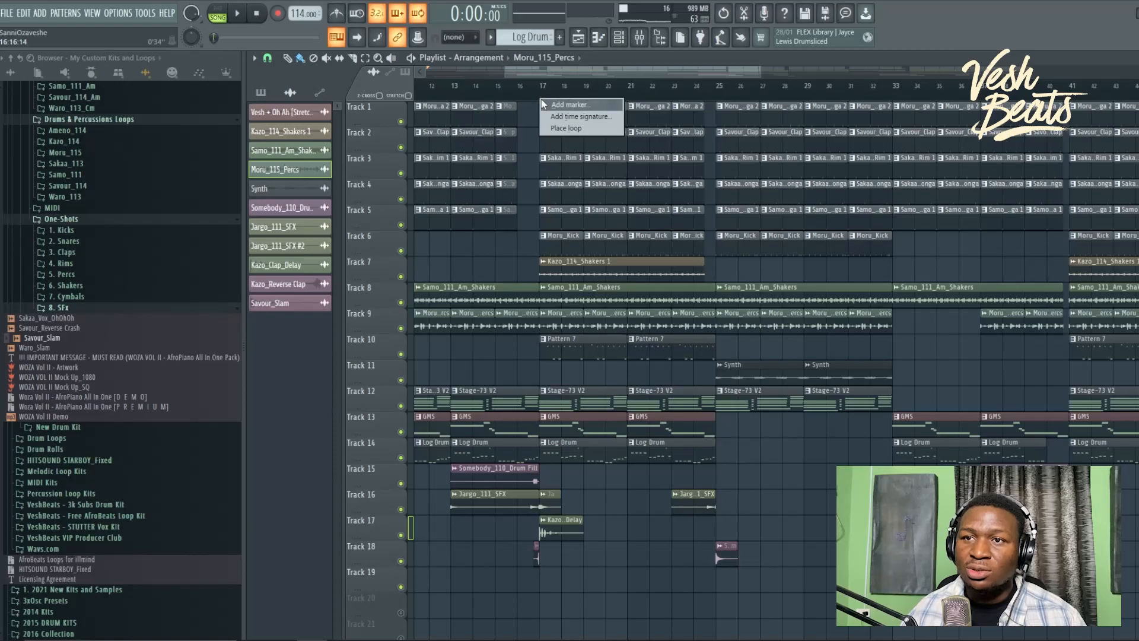
Step: Add a 'Chorus' marker at bar 17 and stop playback
click(542, 104)
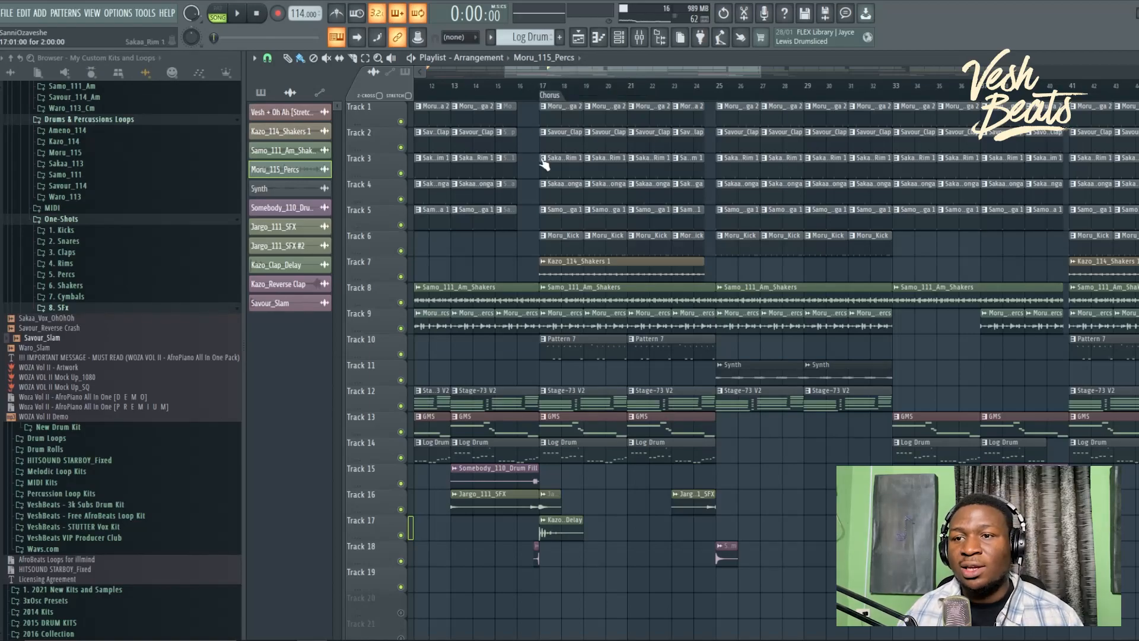
scroll(538, 157, down, 5)
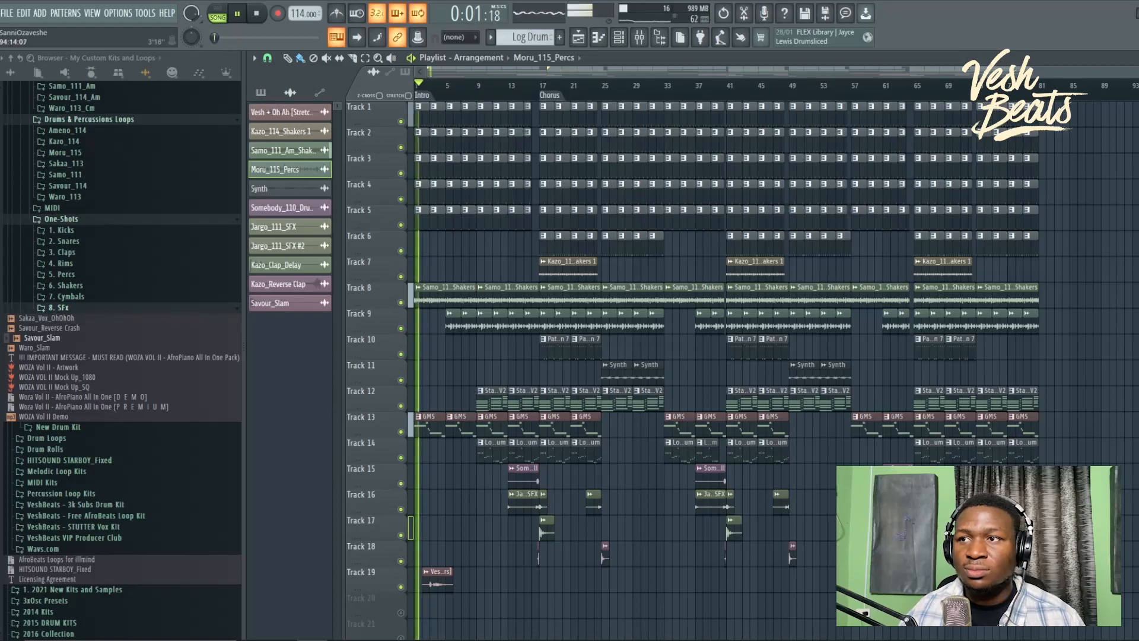
scroll(595, 413, up, 5)
key(space)
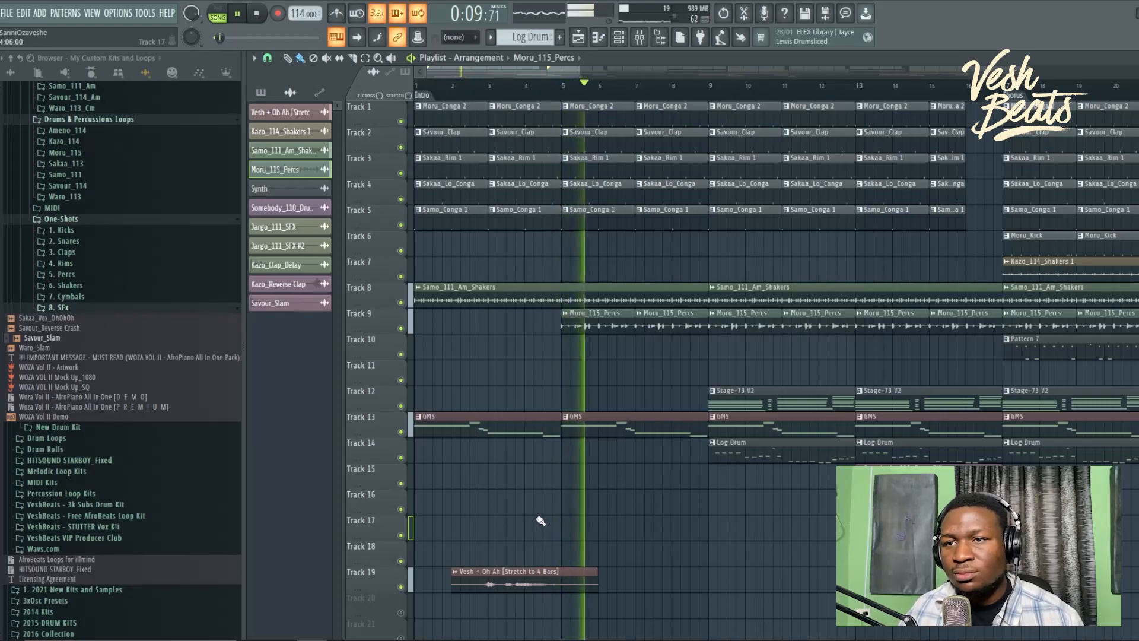
scroll(540, 521, down, 2)
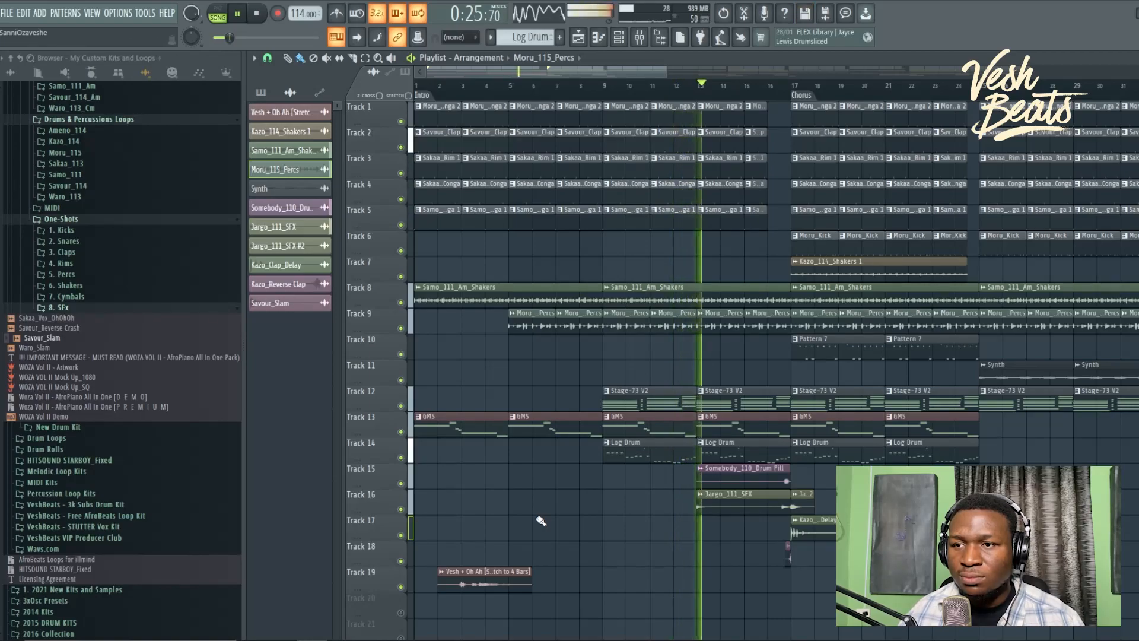
Step: Check the Jargo_111_SFX sample's settings, then bring Track 1 back into view
double_click(729, 499)
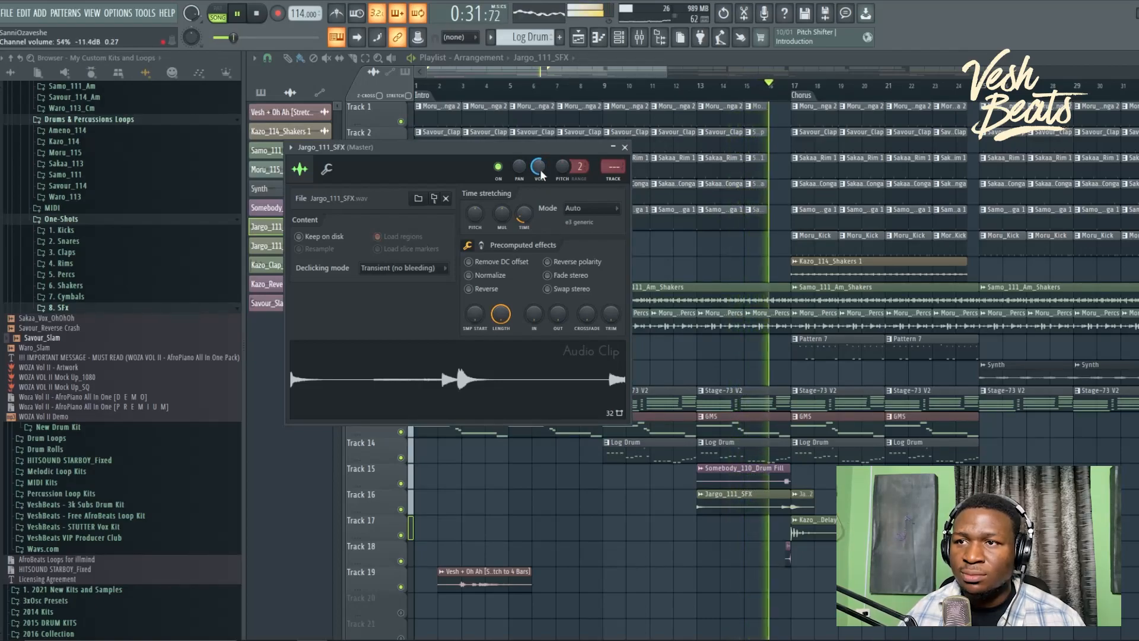
key(Escape)
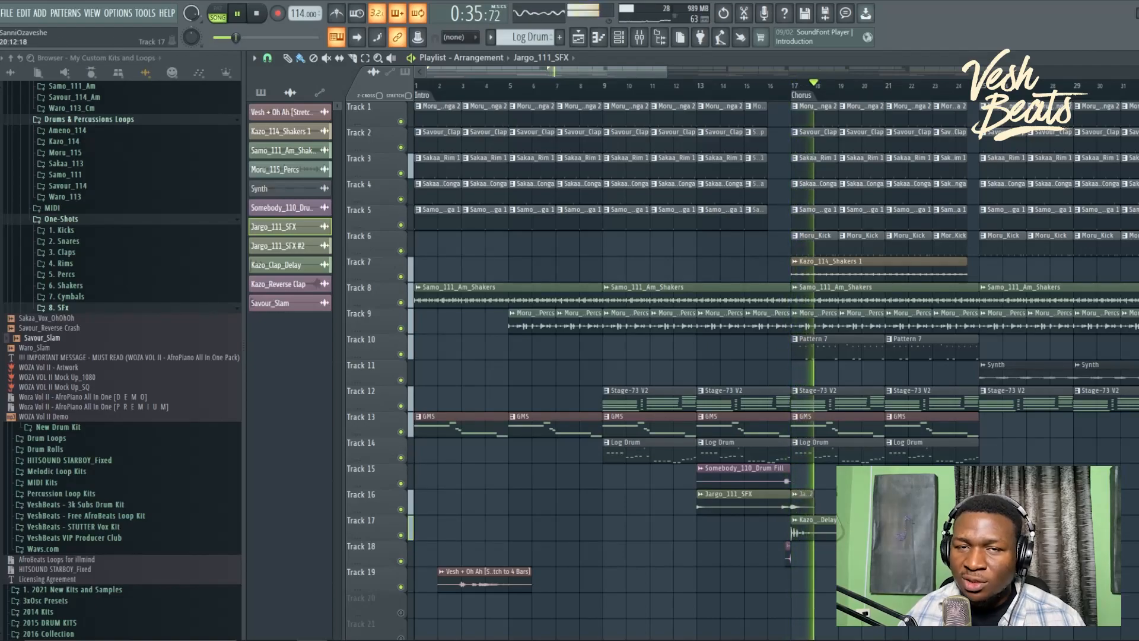
scroll(785, 358, down, 2)
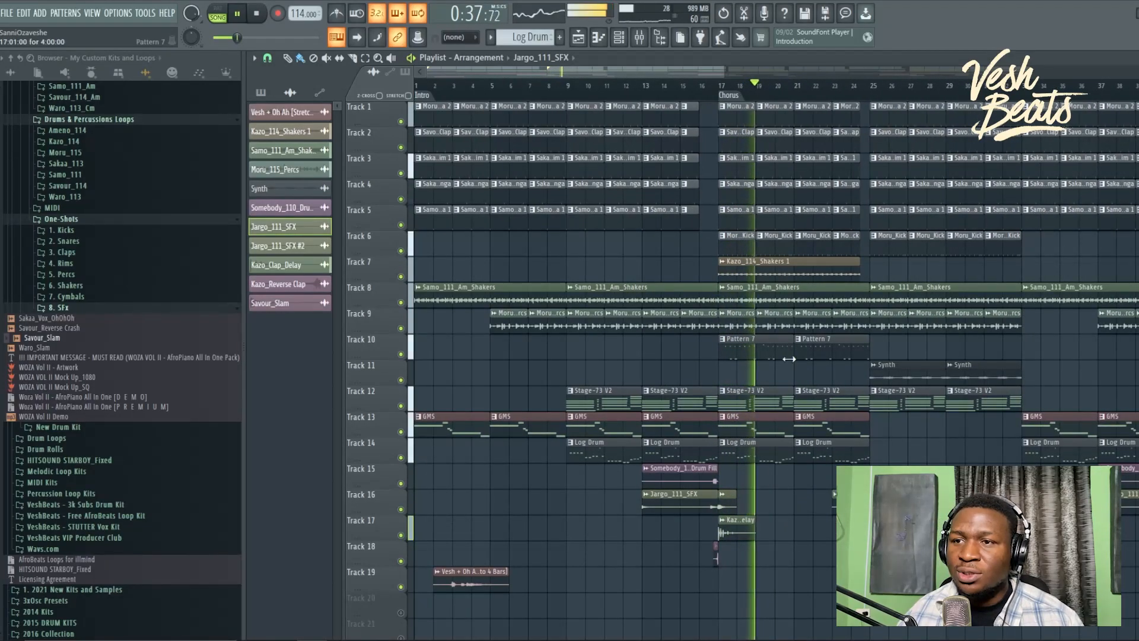
scroll(801, 359, up, 4)
scroll(802, 358, up, 2)
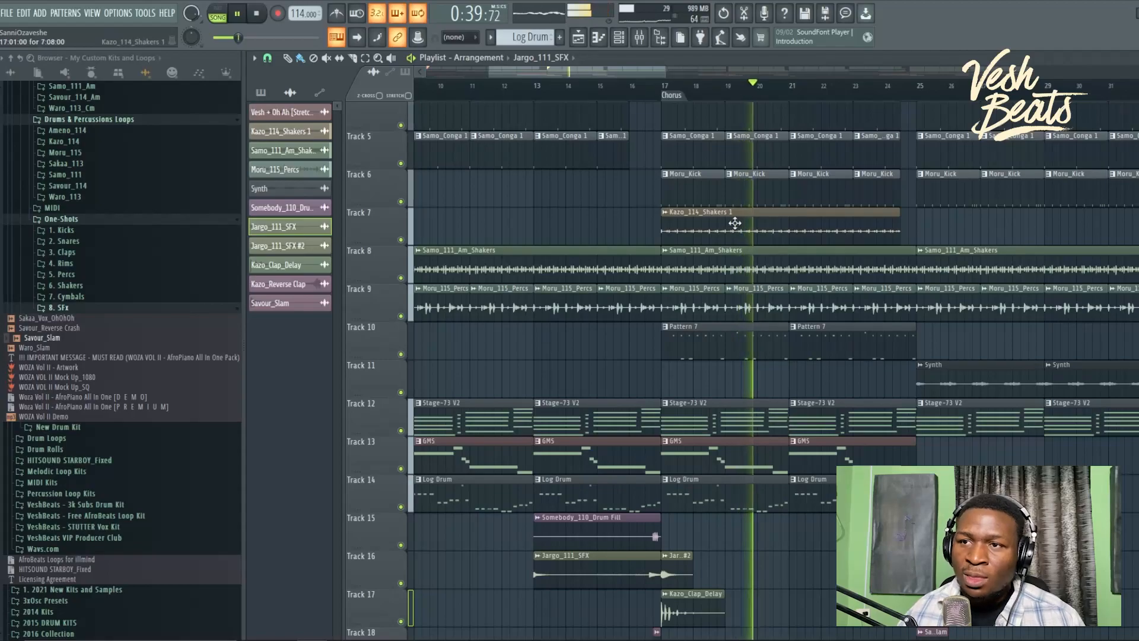
scroll(852, 366, up, 3)
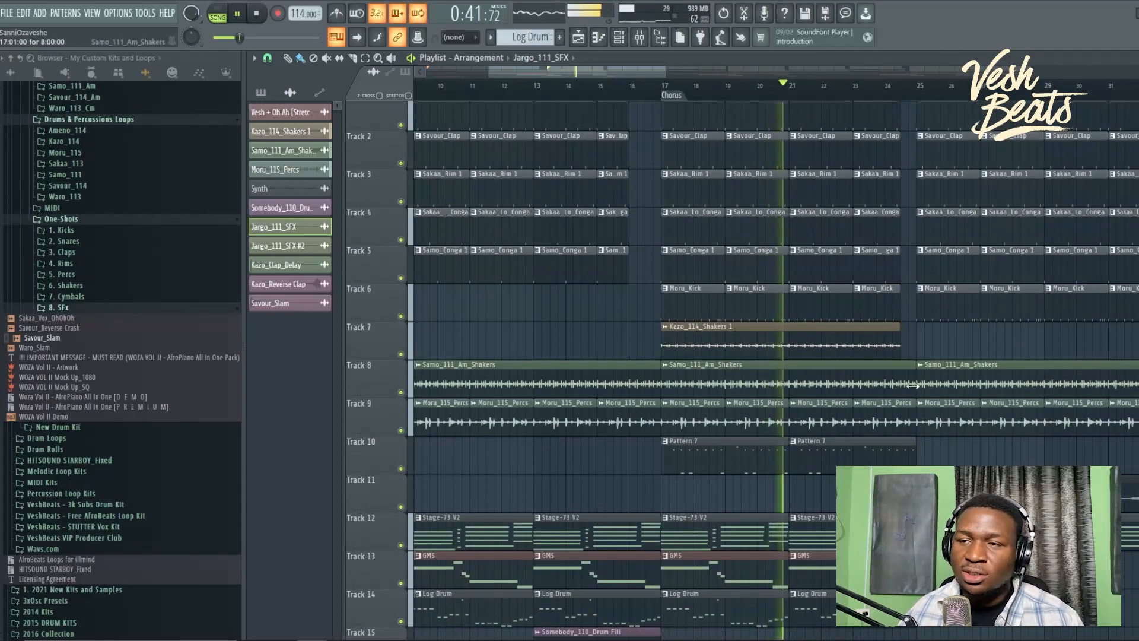
drag(912, 385, 737, 416)
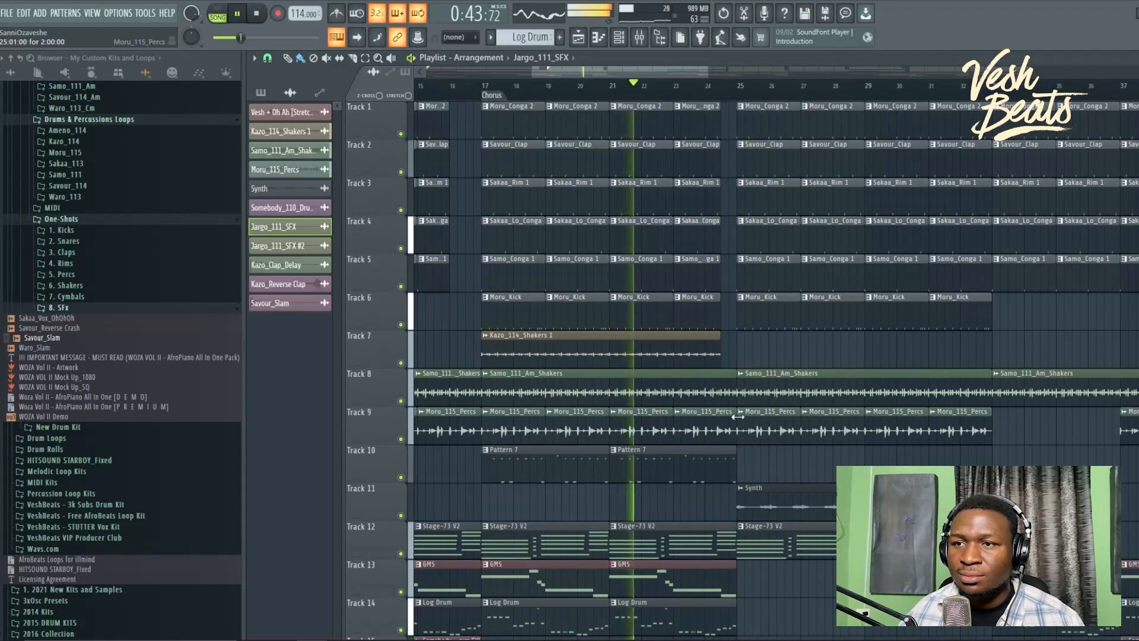
scroll(737, 417, down, 2)
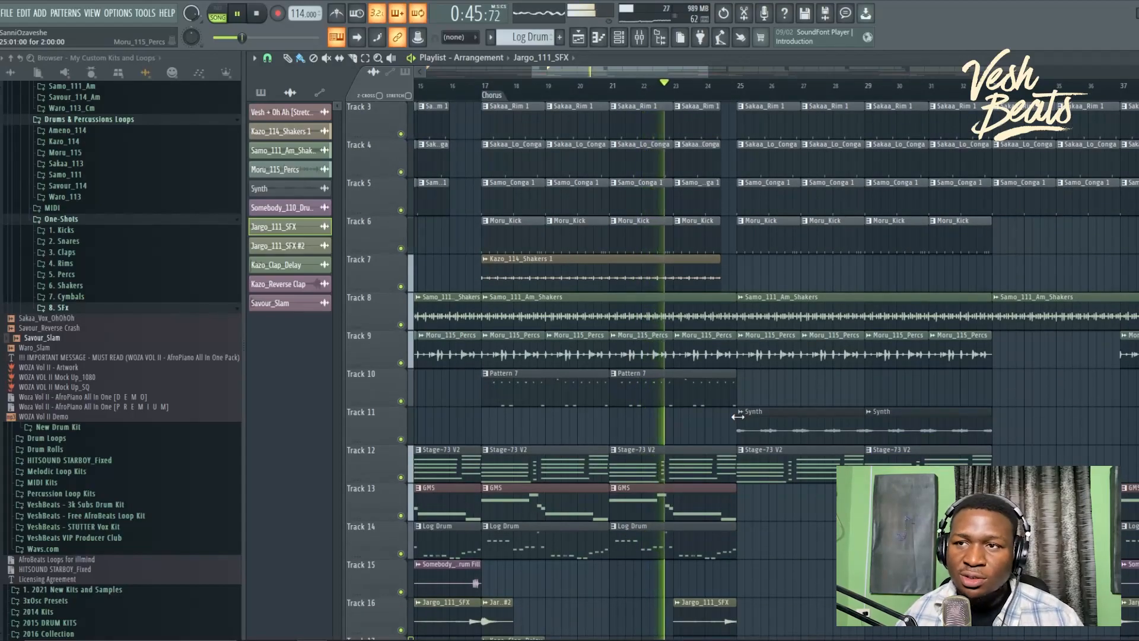
Step: Label bar 25 on the playlist ruler with a marker named 'Verse'
right_click(741, 92)
click(748, 99)
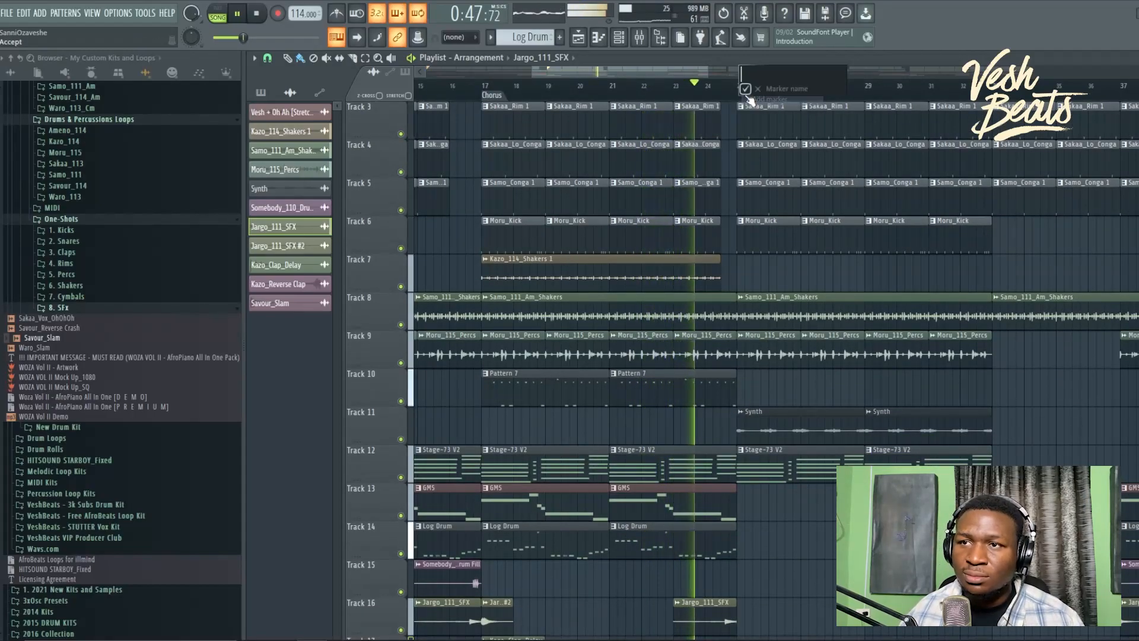
text(Verse)
key(Return)
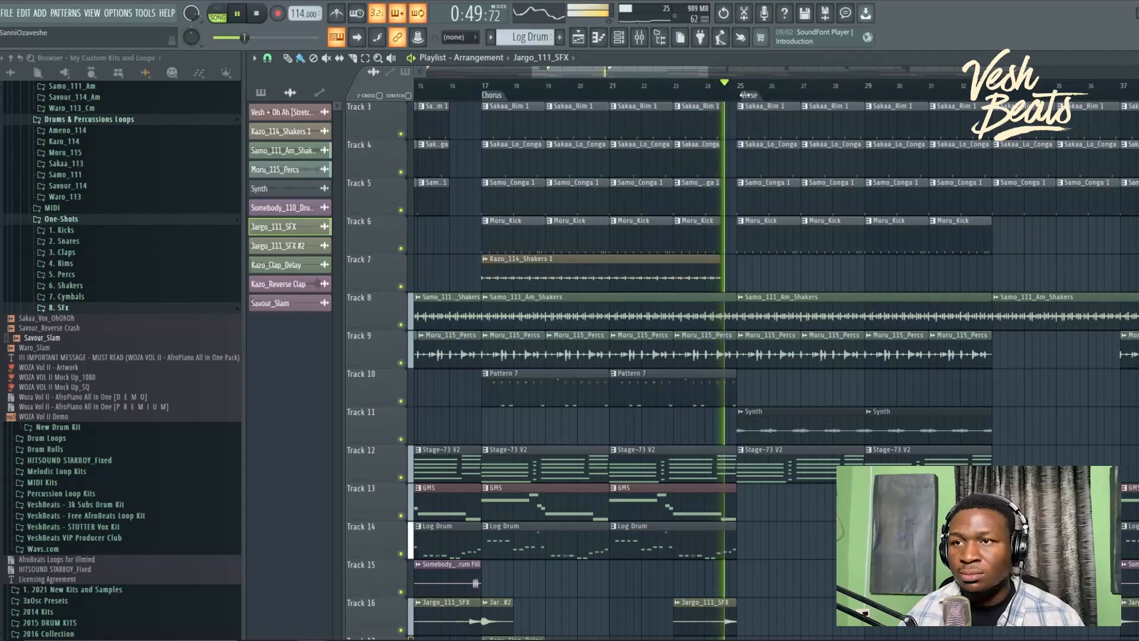
scroll(762, 149, up, 3)
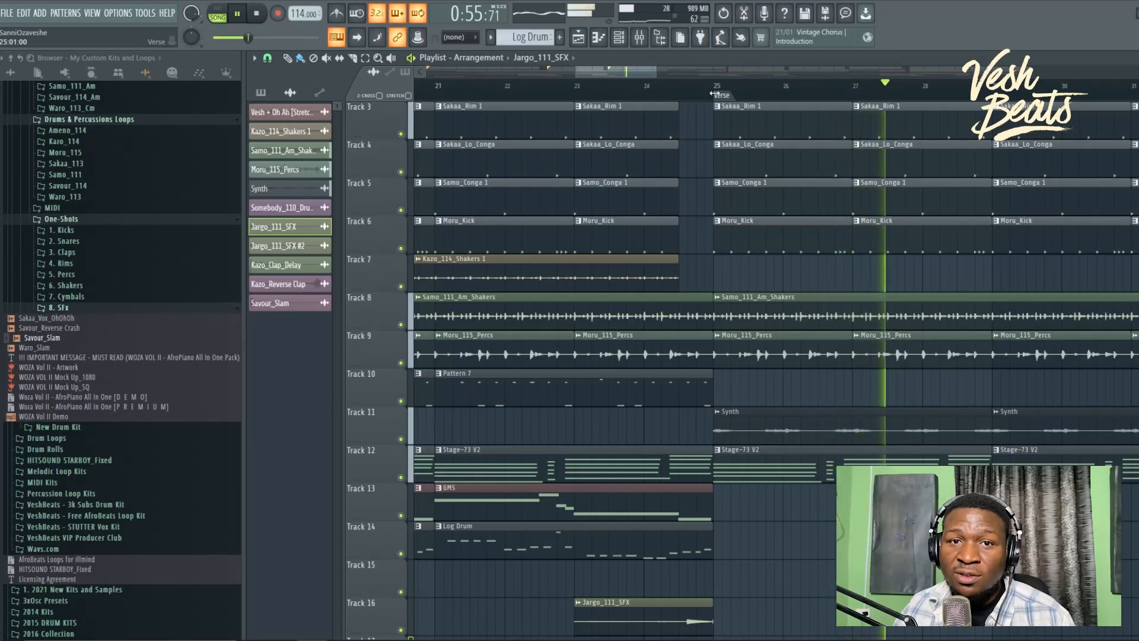
scroll(745, 167, down, 5)
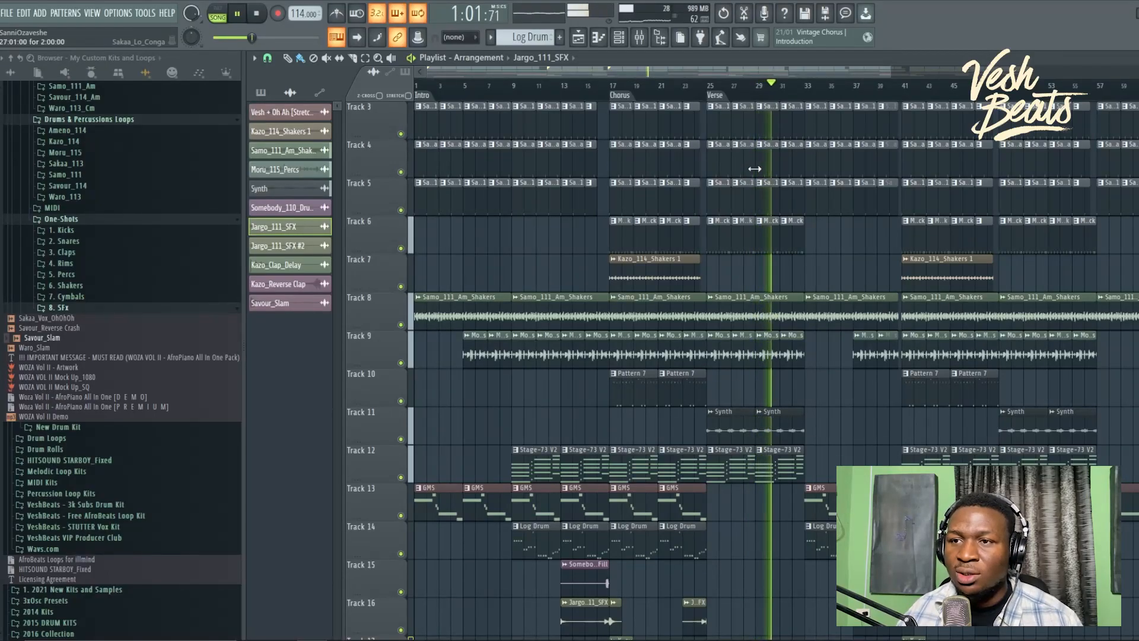
scroll(814, 264, up, 5)
drag(816, 267, 763, 269)
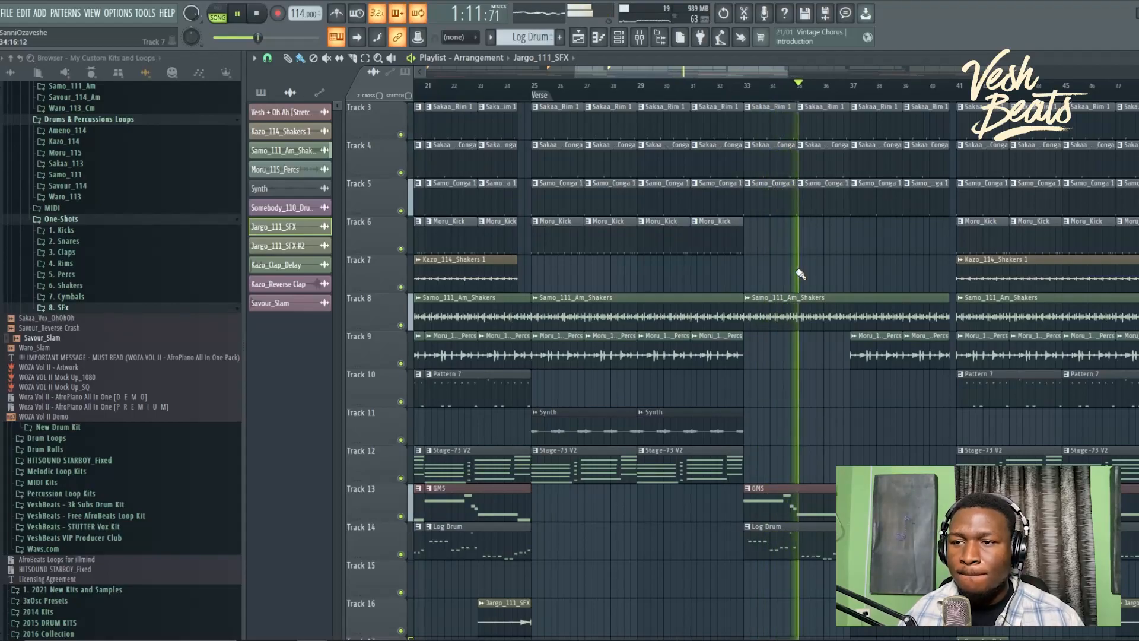
scroll(759, 282, right, 4)
scroll(731, 291, down, 2)
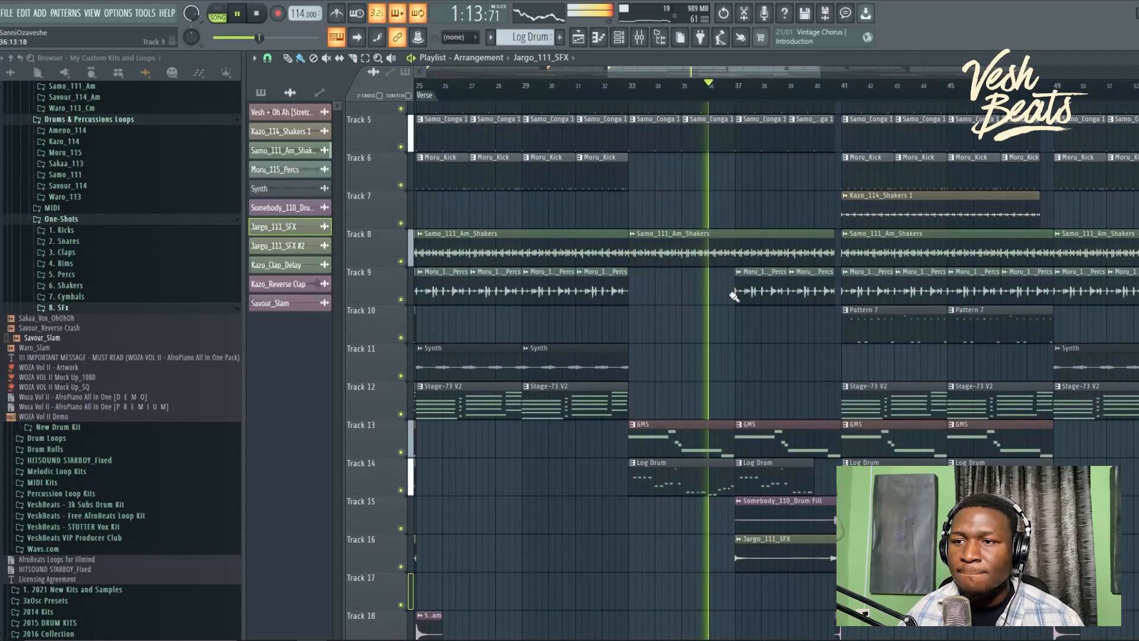
ctrl+right_click(759, 341)
scroll(777, 364, up, 5)
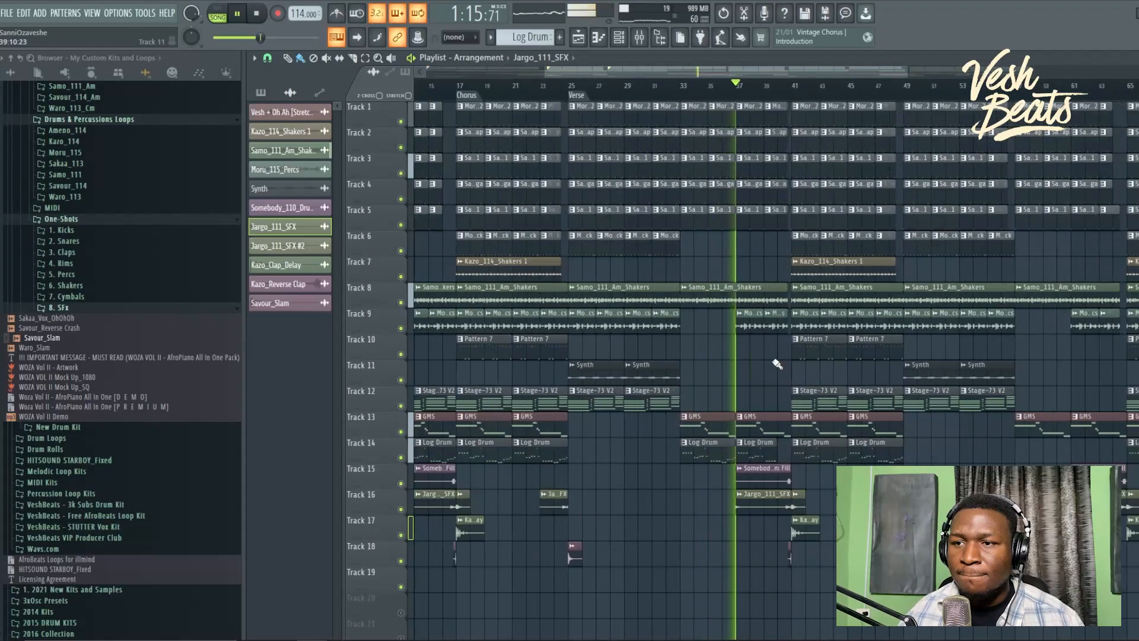
scroll(779, 364, up, 1)
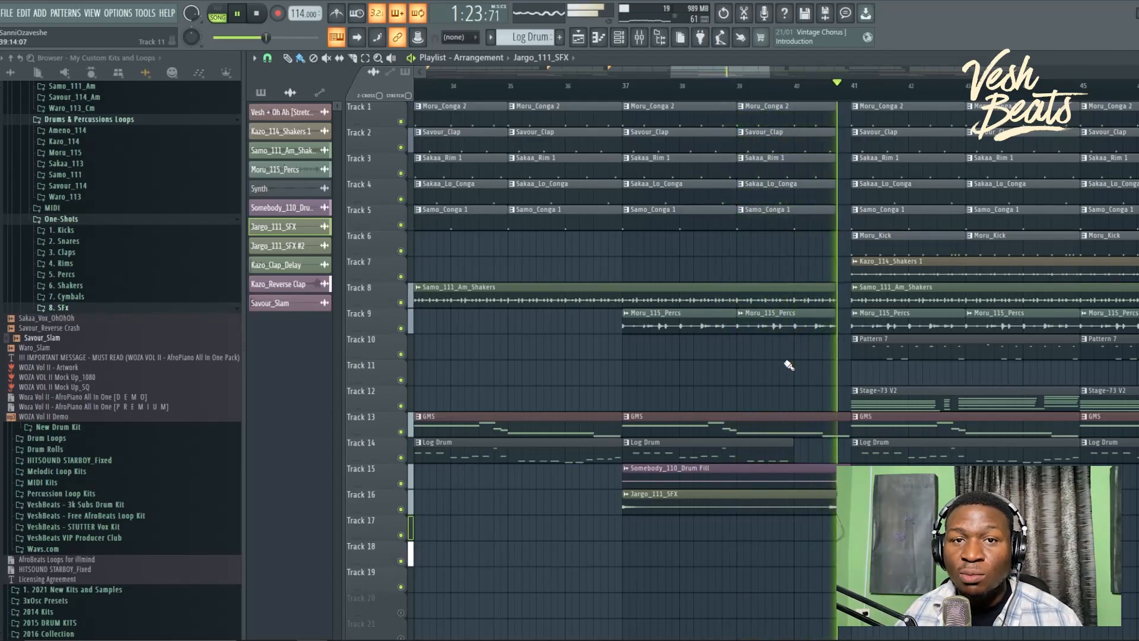
scroll(789, 364, down, 3)
scroll(789, 365, down, 4)
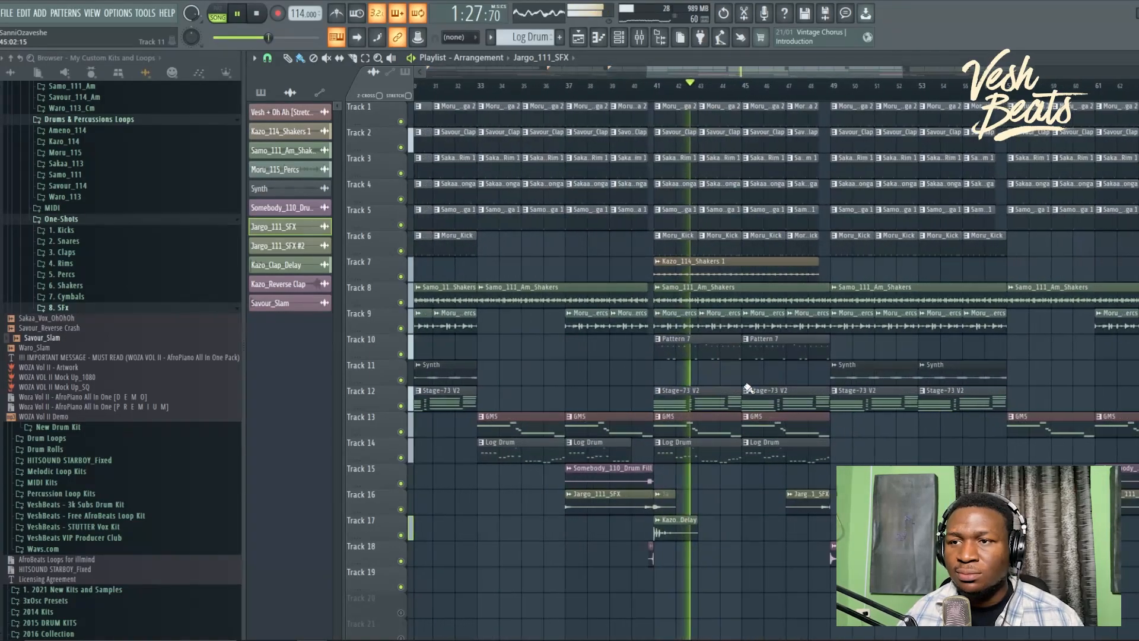
scroll(789, 394, up, 4)
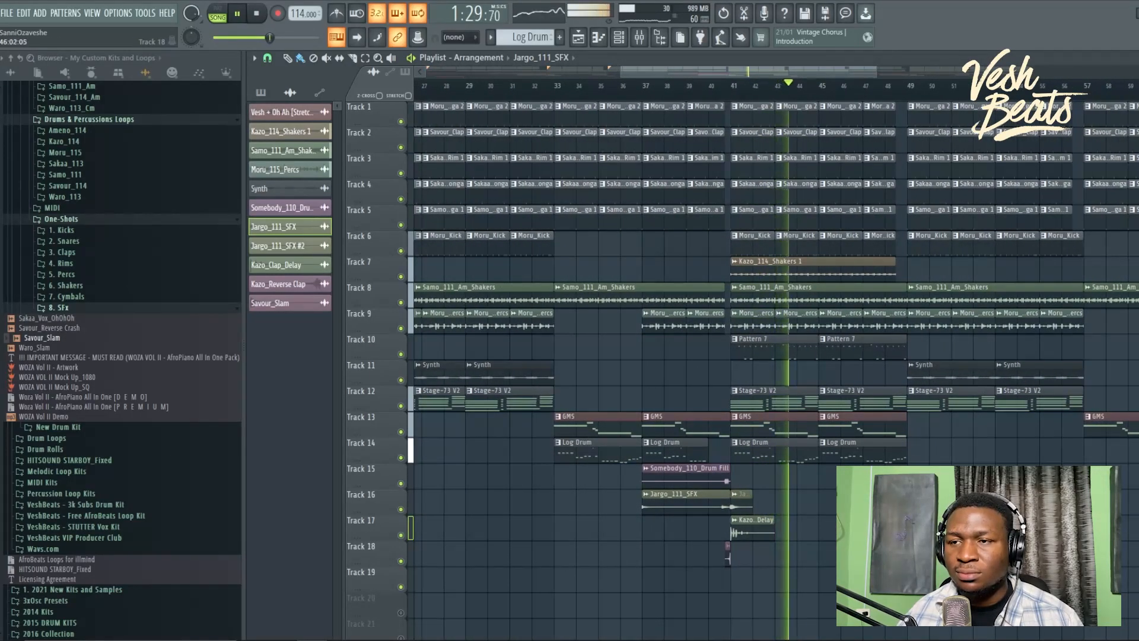